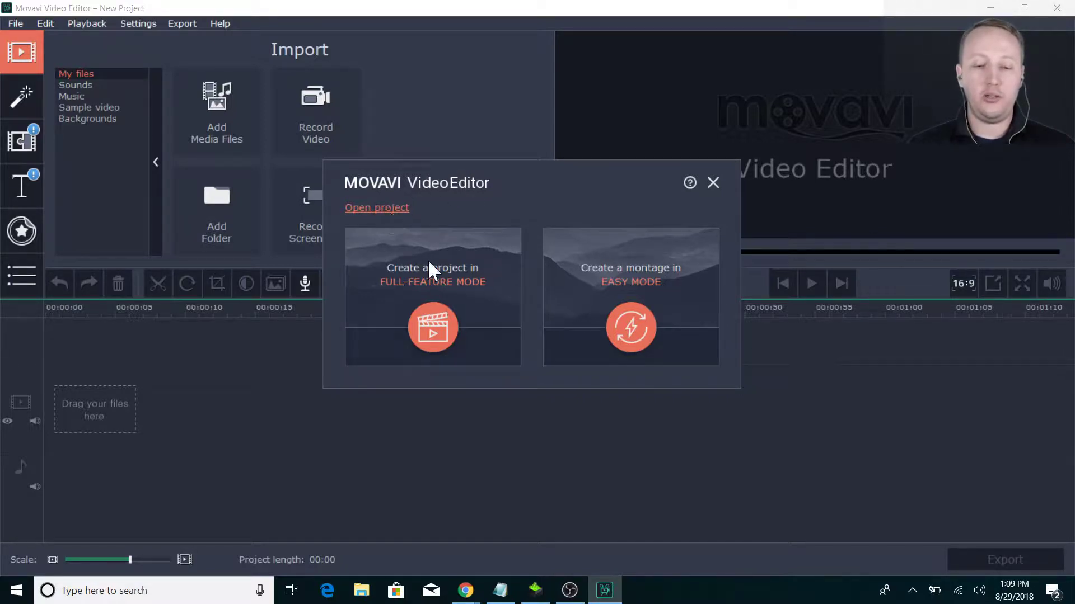
Step: Choose 'Create a project in Full-Feature Mode' in the welcome dialog to get an empty editor
left_click(435, 326)
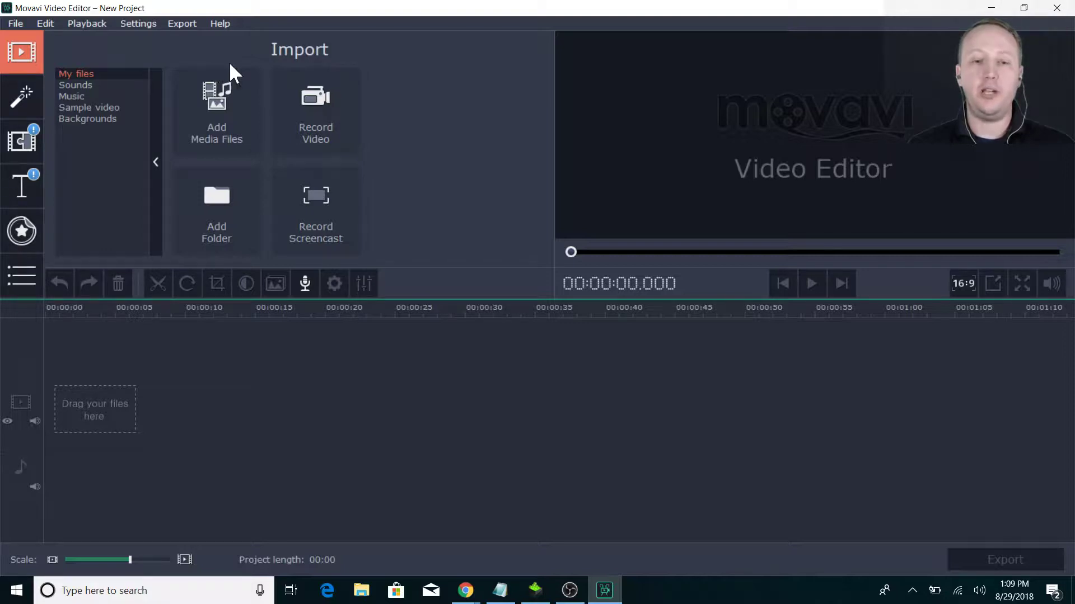
left_click(15, 23)
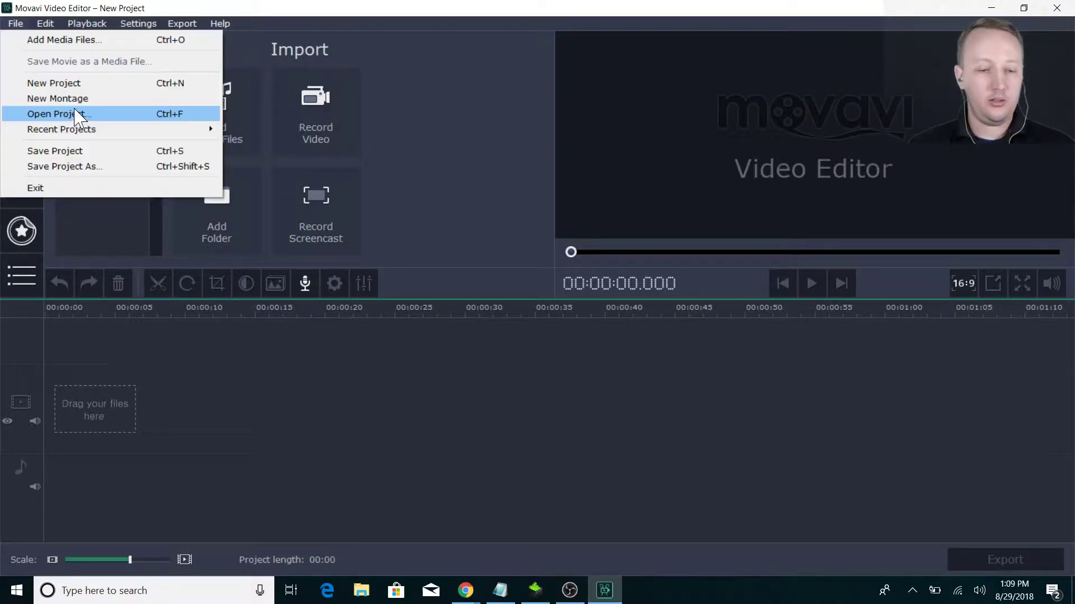
left_click(344, 67)
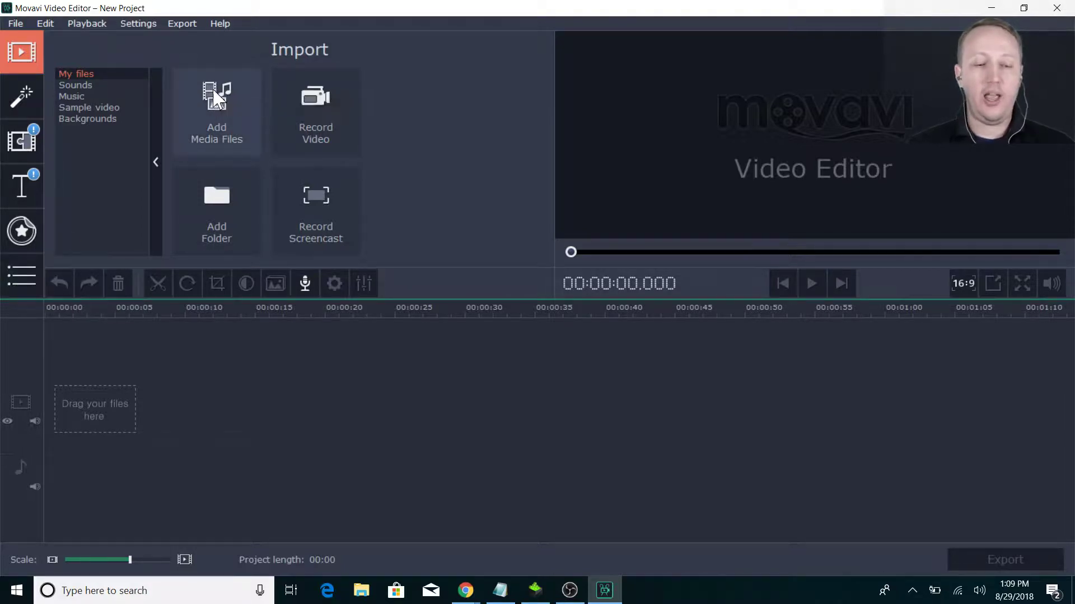
left_click(78, 85)
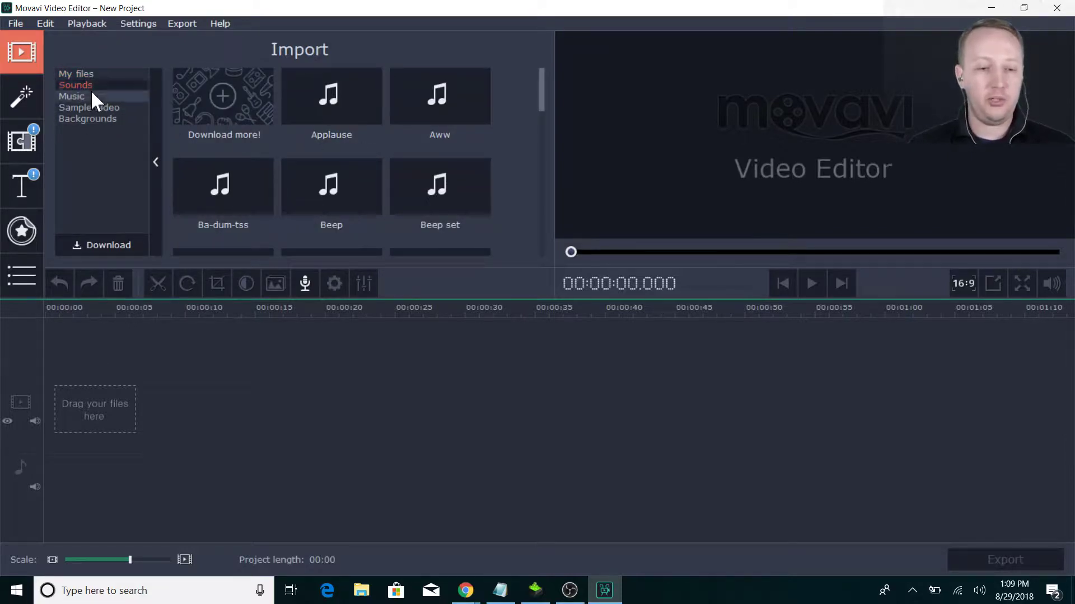
left_click(91, 94)
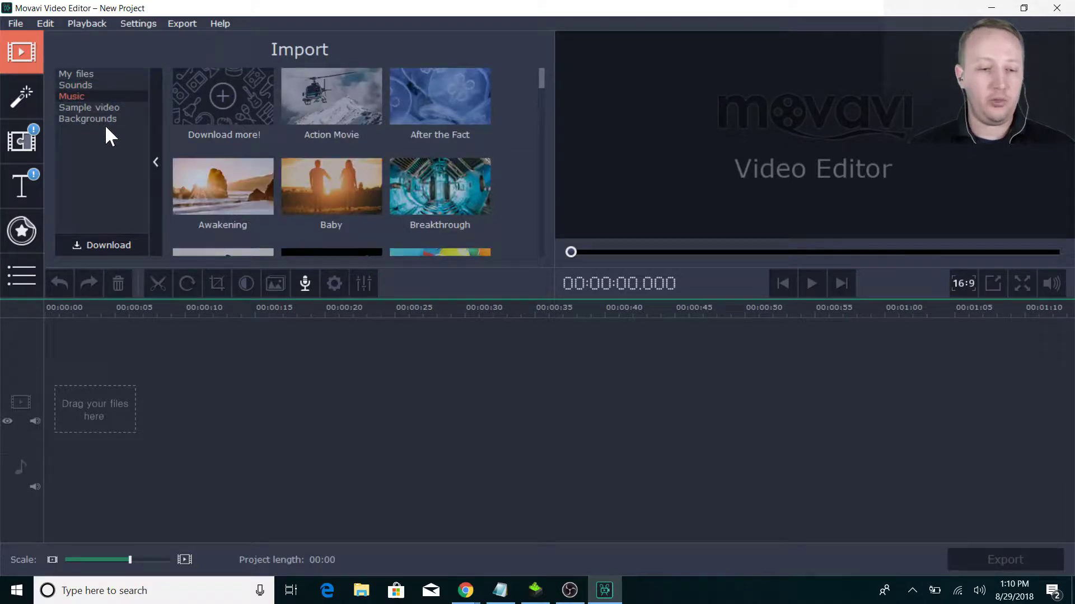
left_click(99, 119)
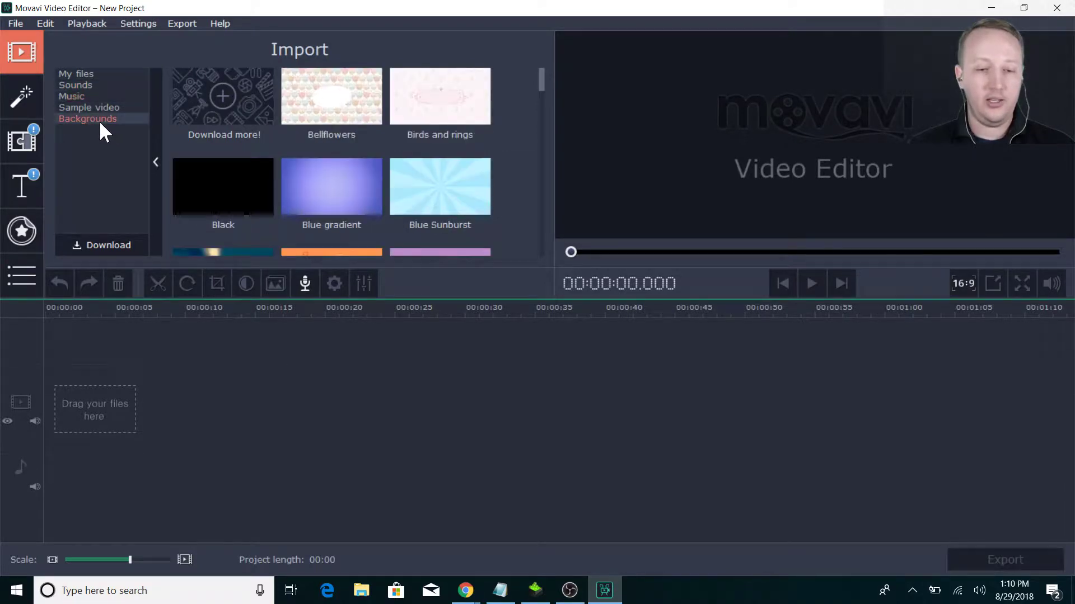
left_click(79, 74)
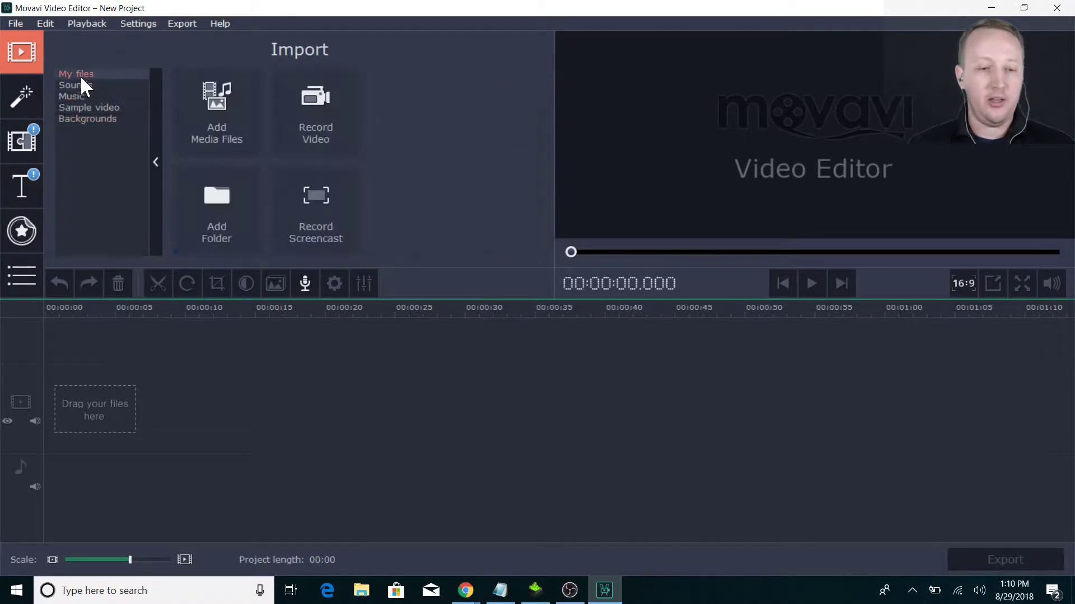
left_click(218, 95)
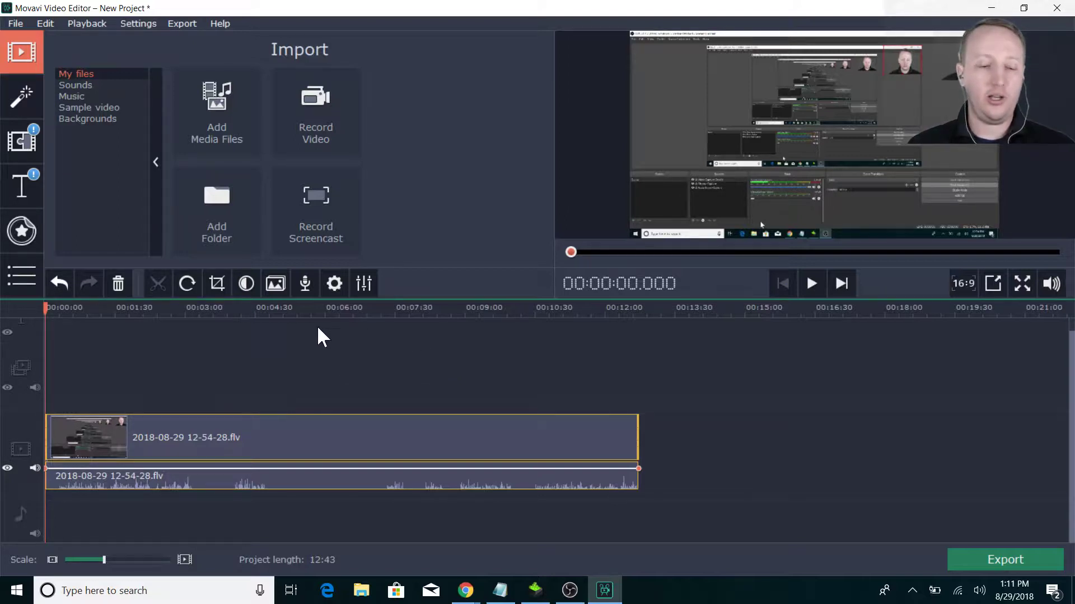
Step: Open the Add Media Files picker at the Videos > Movavi Library folder
left_click(233, 132)
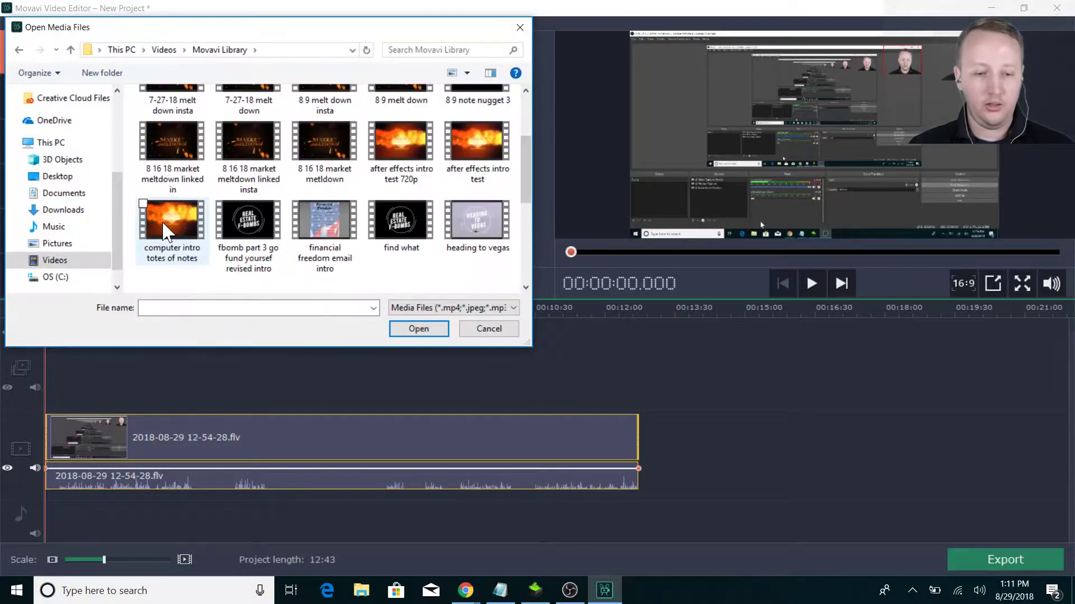
Step: Add 'computer intro totes of notes' after the recording and zoom the timeline in
left_click(166, 231)
left_click(408, 330)
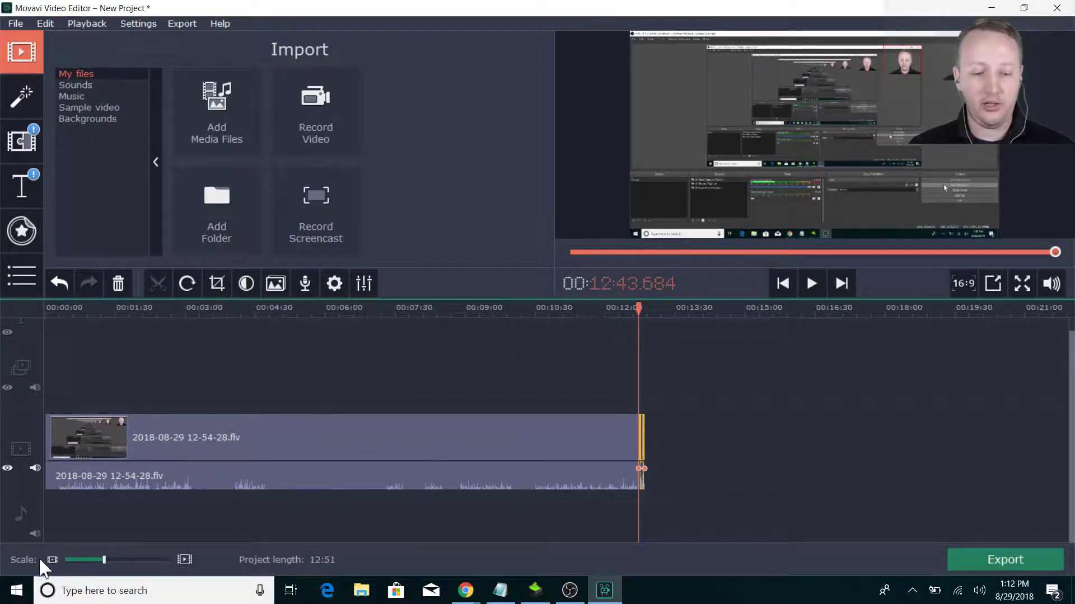
left_click(132, 560)
left_click(140, 561)
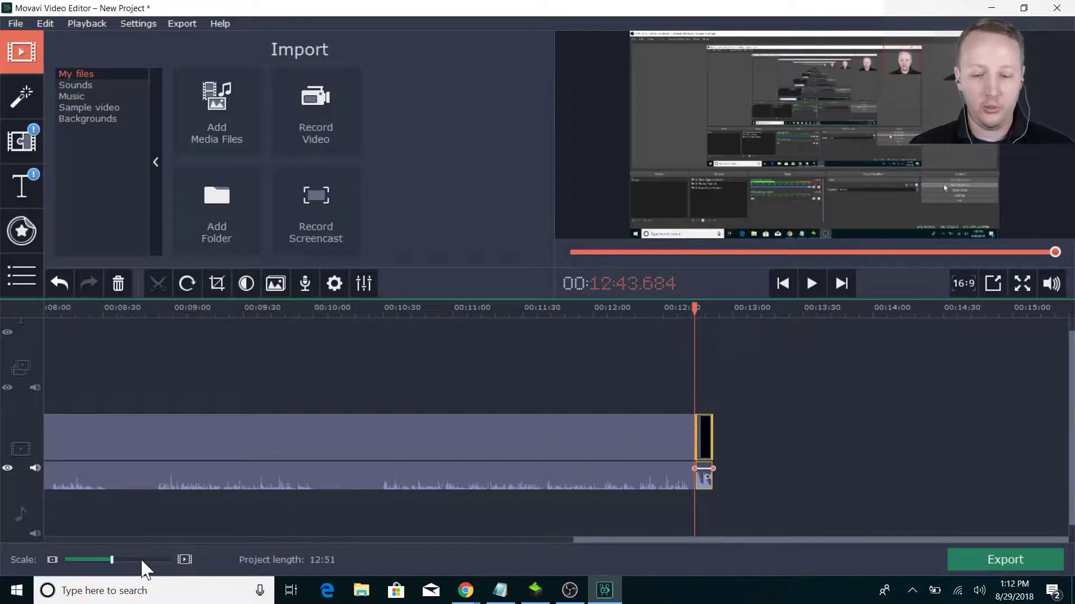
left_click(142, 561)
left_click(149, 560)
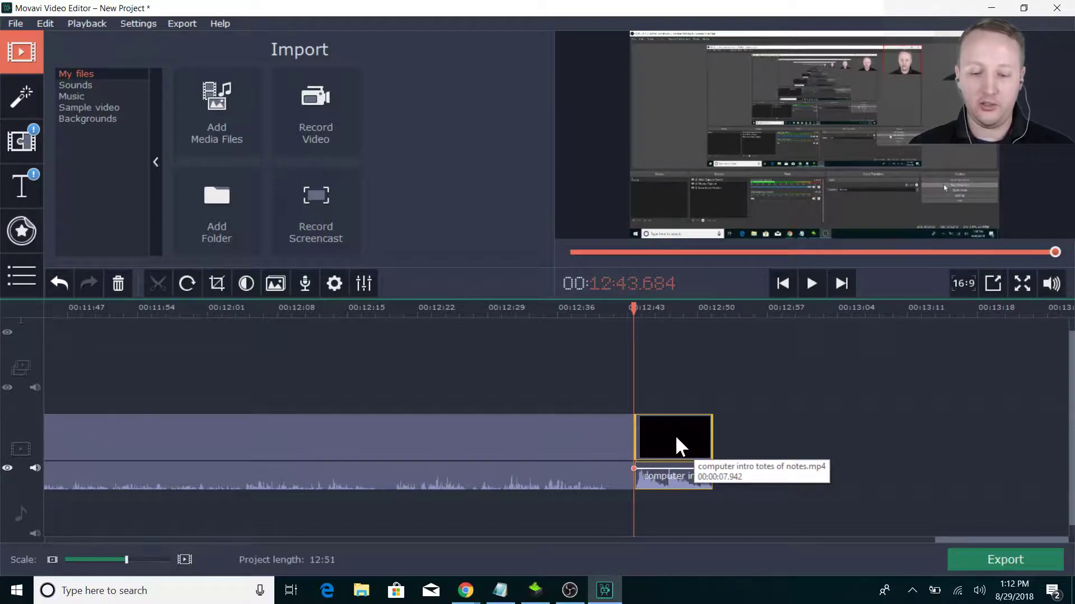
Step: Drag the intro clip to 00:00 and preview it playing before the recording
left_click_drag(684, 424, 2, 432)
left_click(813, 283)
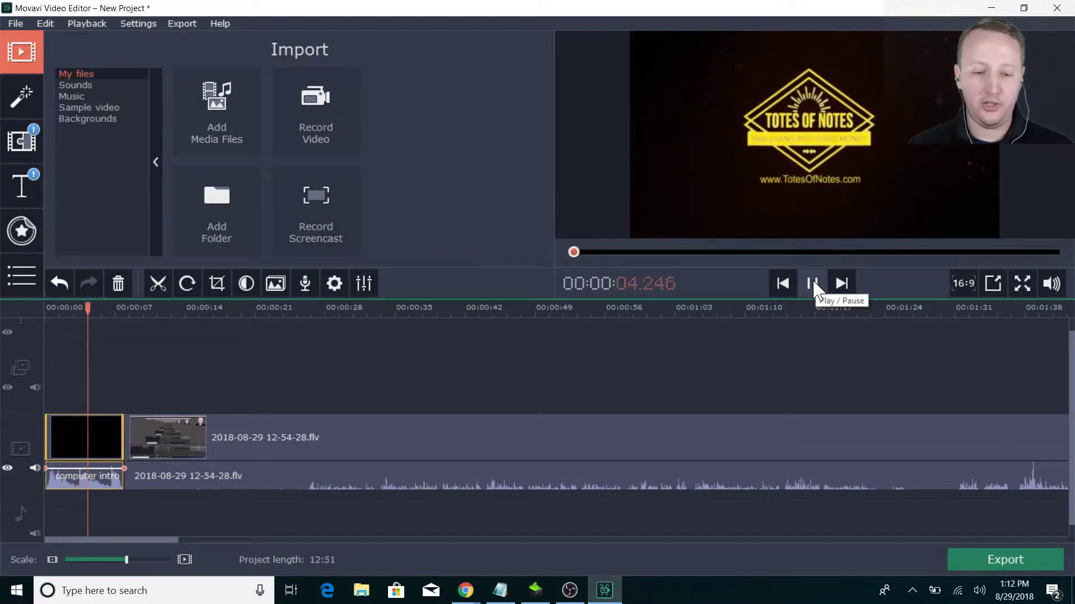
left_click(813, 283)
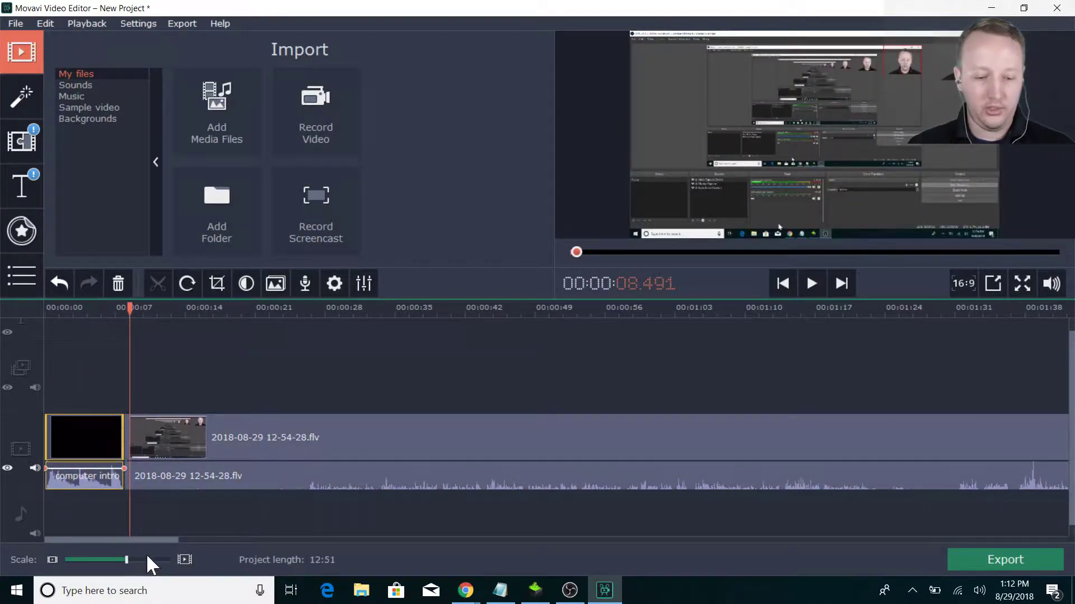
left_click(157, 564)
left_click(157, 565)
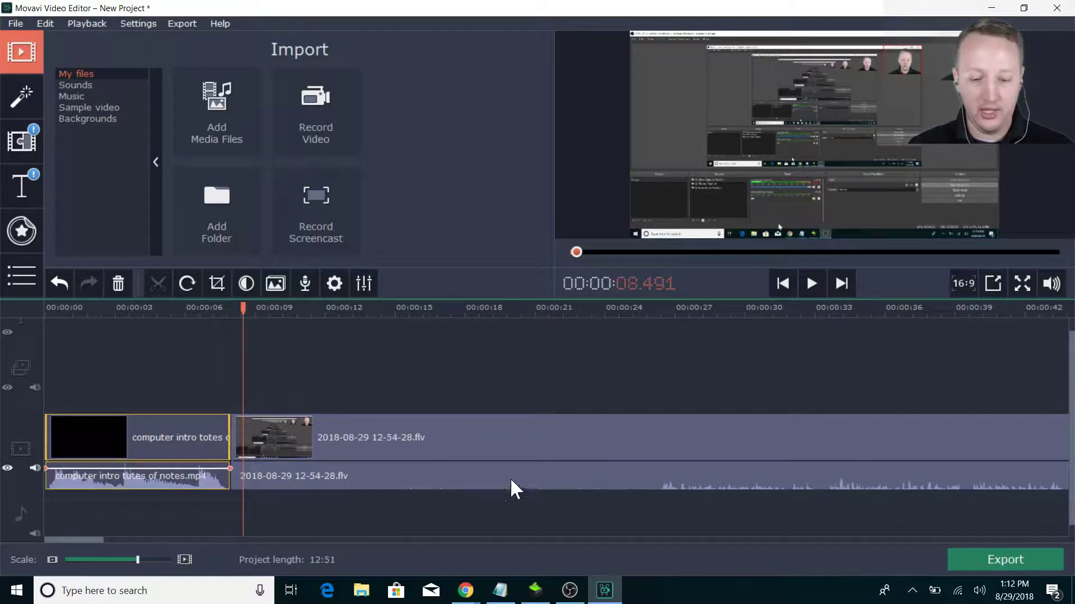
Step: Split the screen recording at 25.620 and delete its unwanted opening piece
left_click(621, 478)
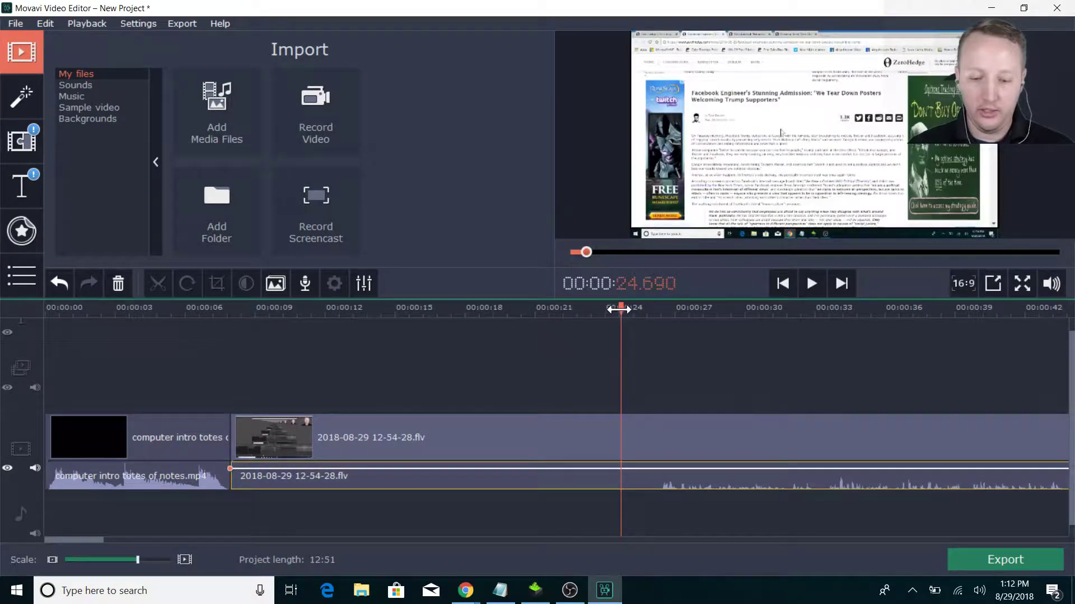
left_click(635, 432)
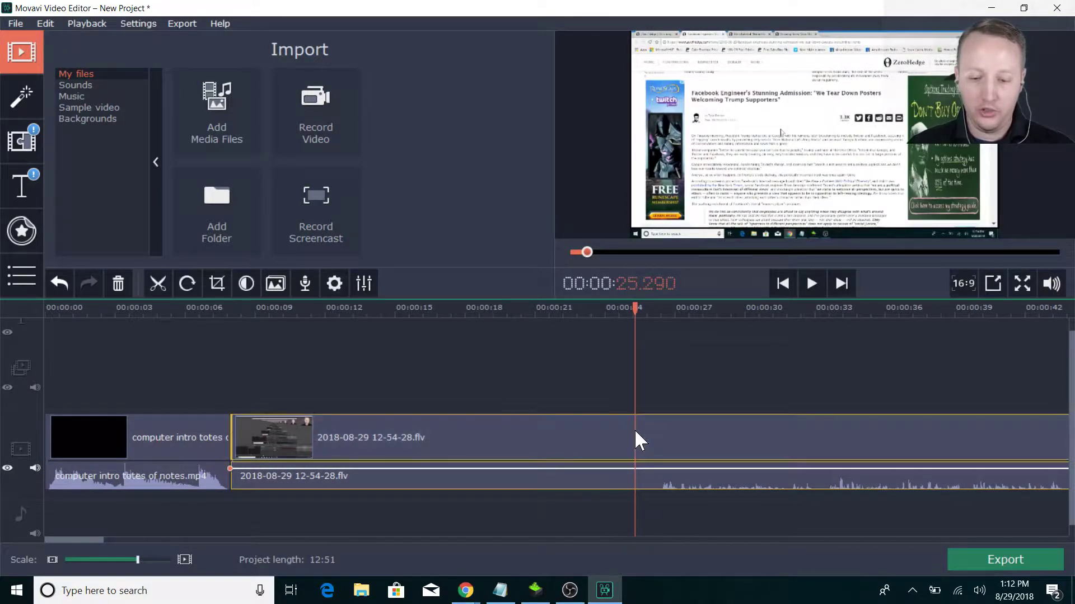
left_click(600, 432)
left_click(597, 475)
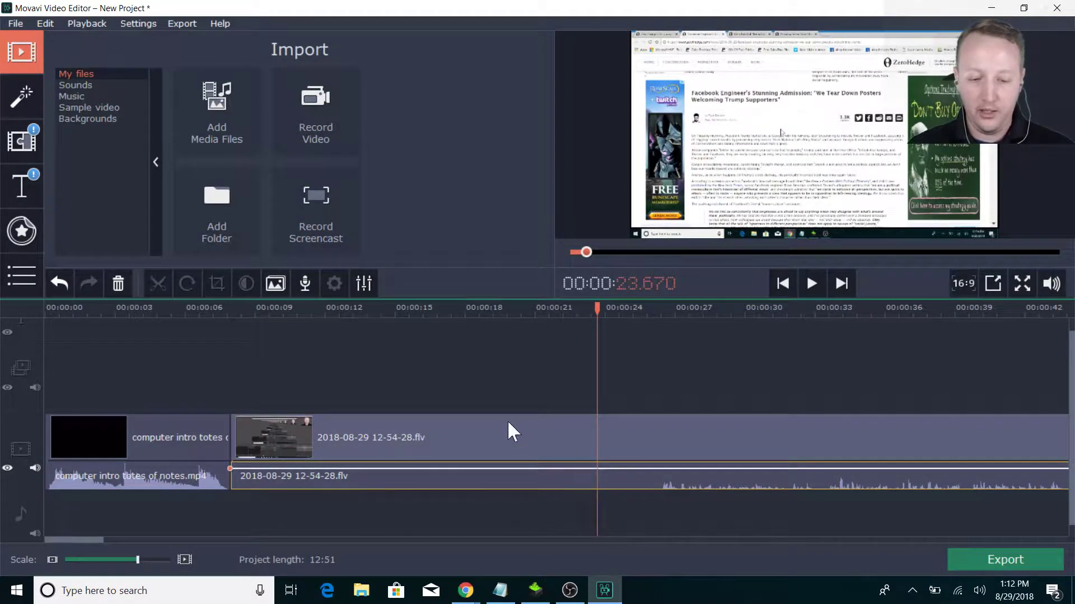
left_click(564, 427)
left_click(650, 434)
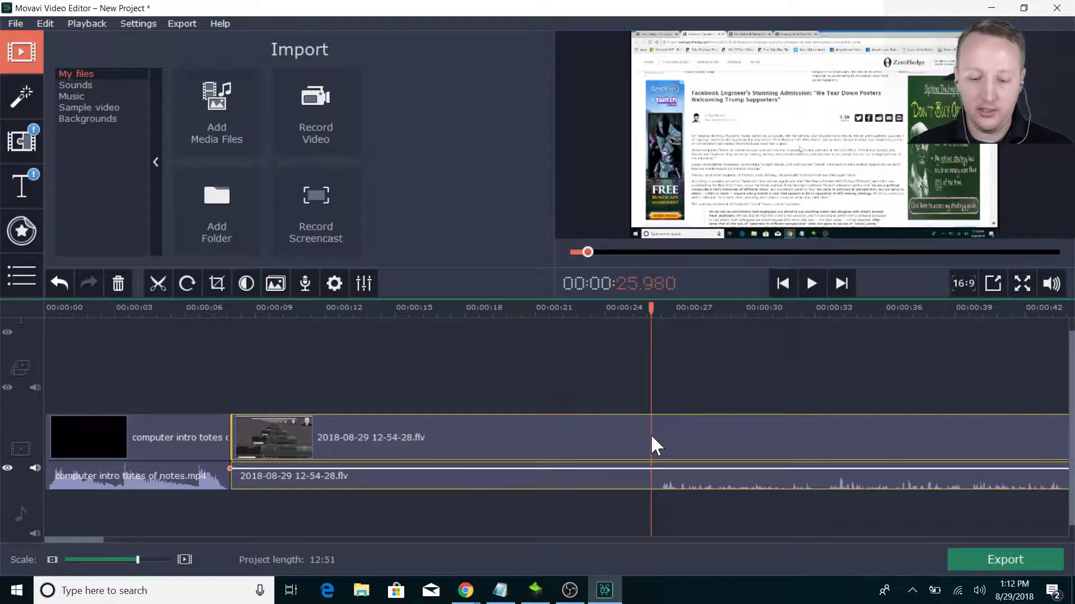
left_click(643, 435)
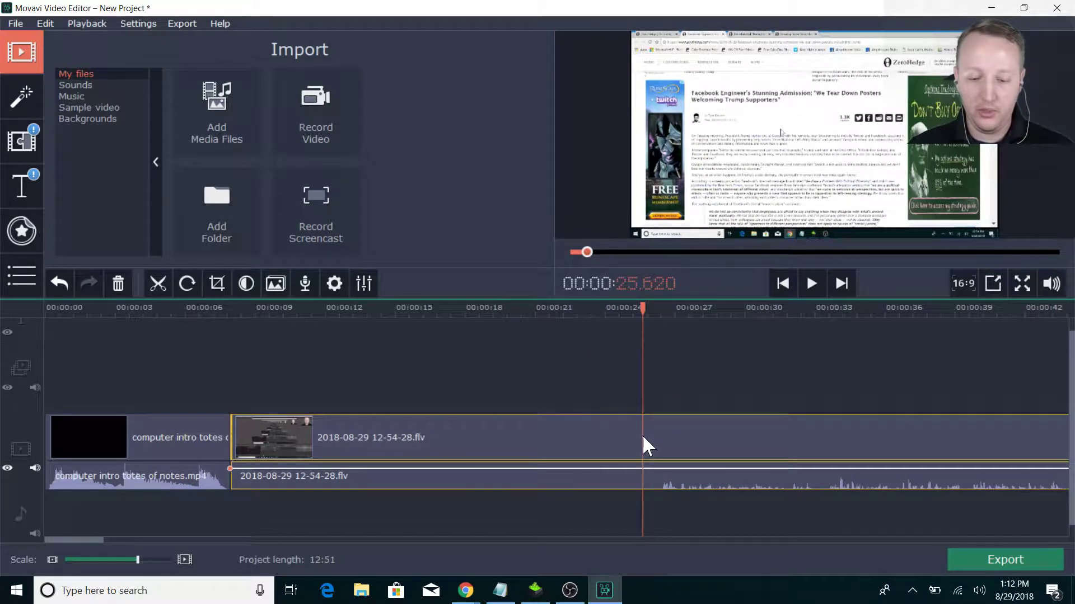
left_click(160, 285)
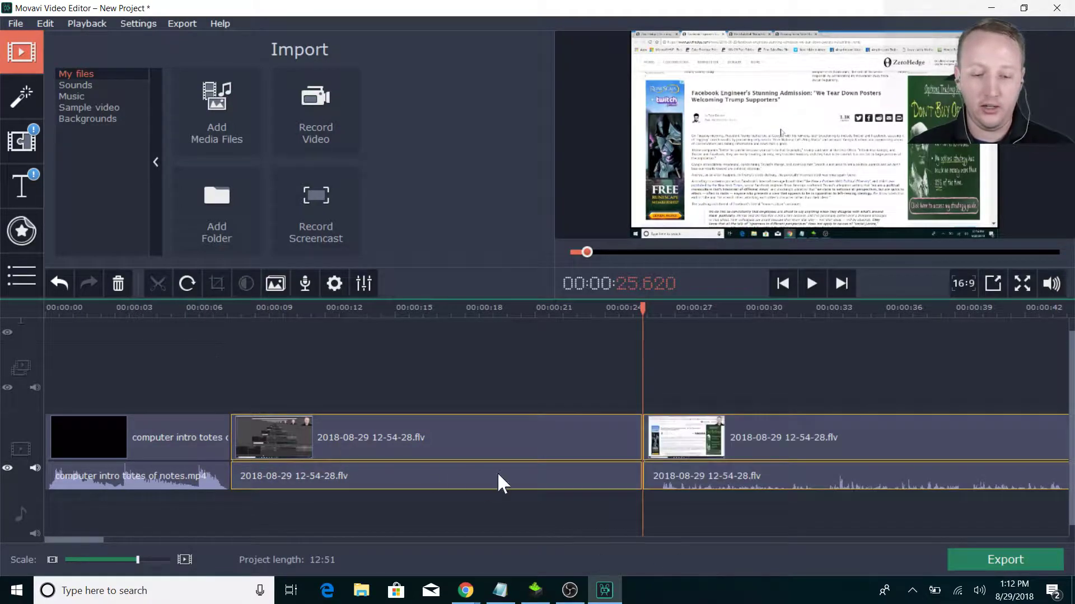
left_click(454, 426)
key("Delete")
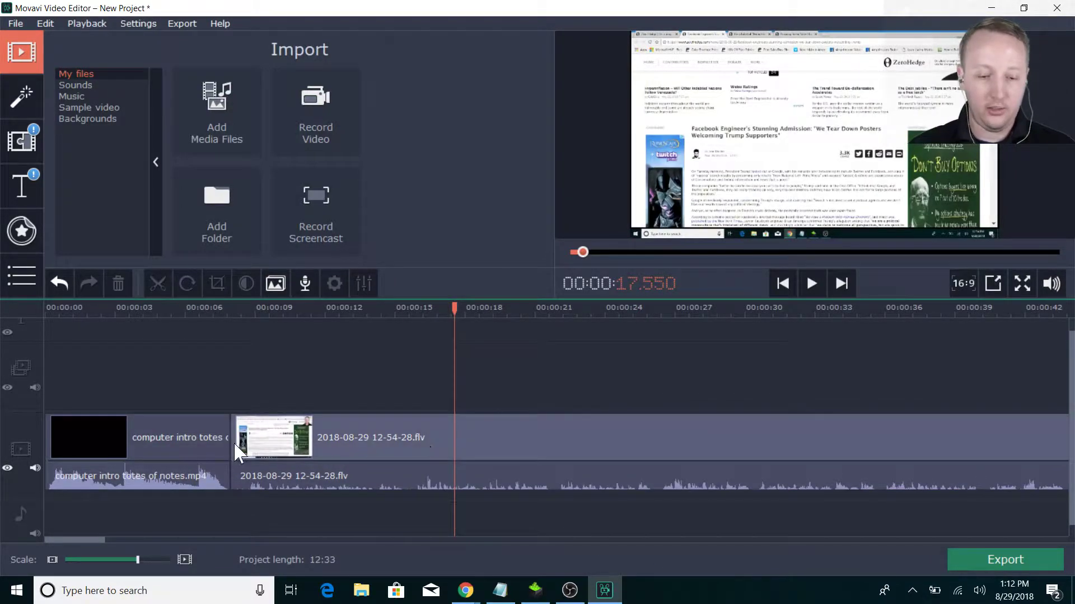
Step: Split the recording at 8.340 and delete the empty gap after the intro
left_click(240, 448)
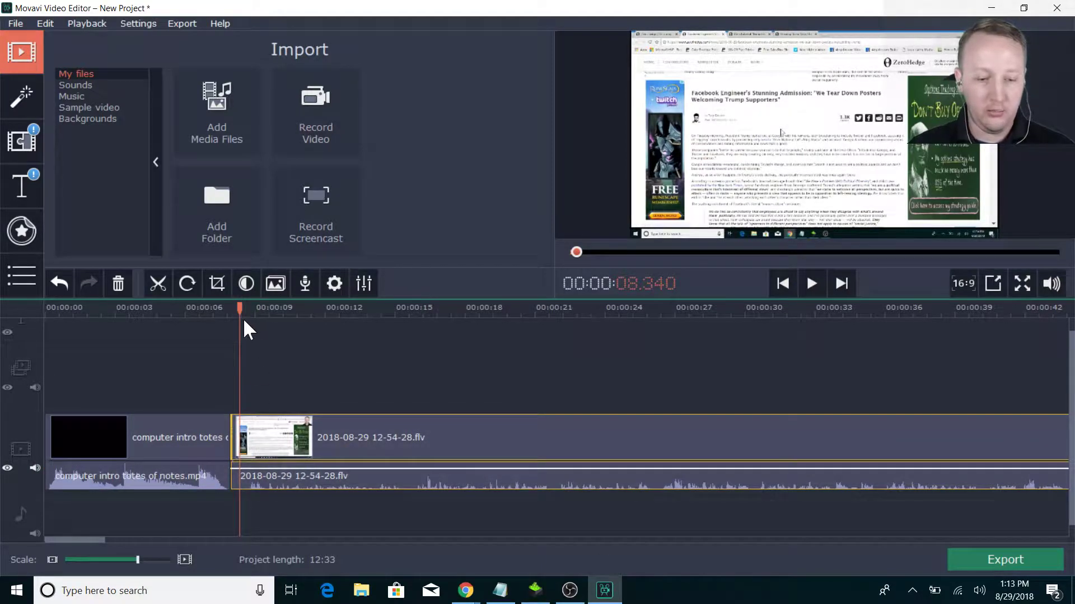
left_click(157, 284)
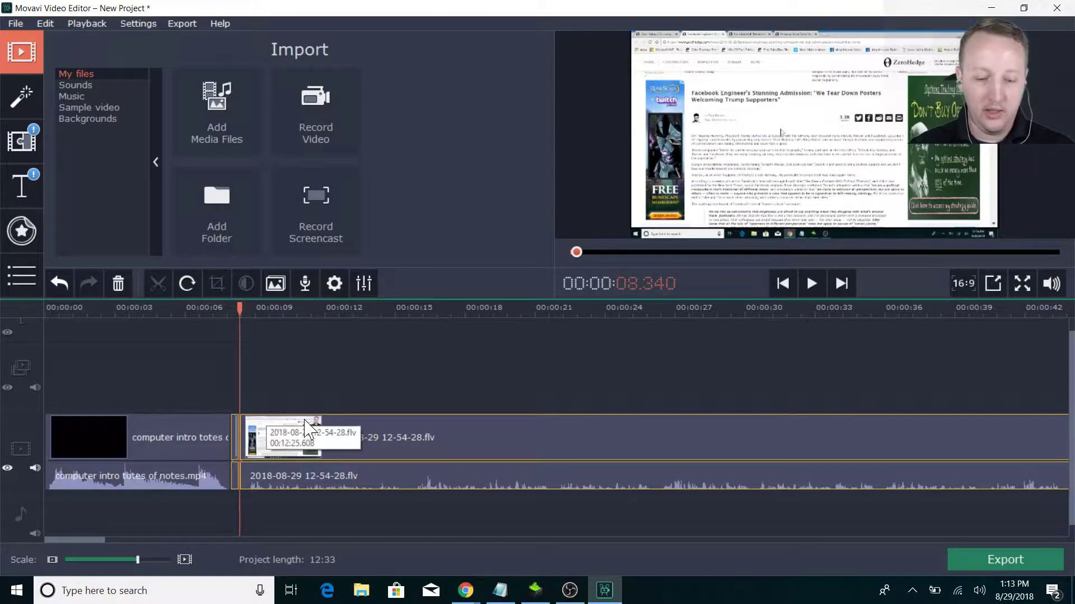
left_click(357, 427)
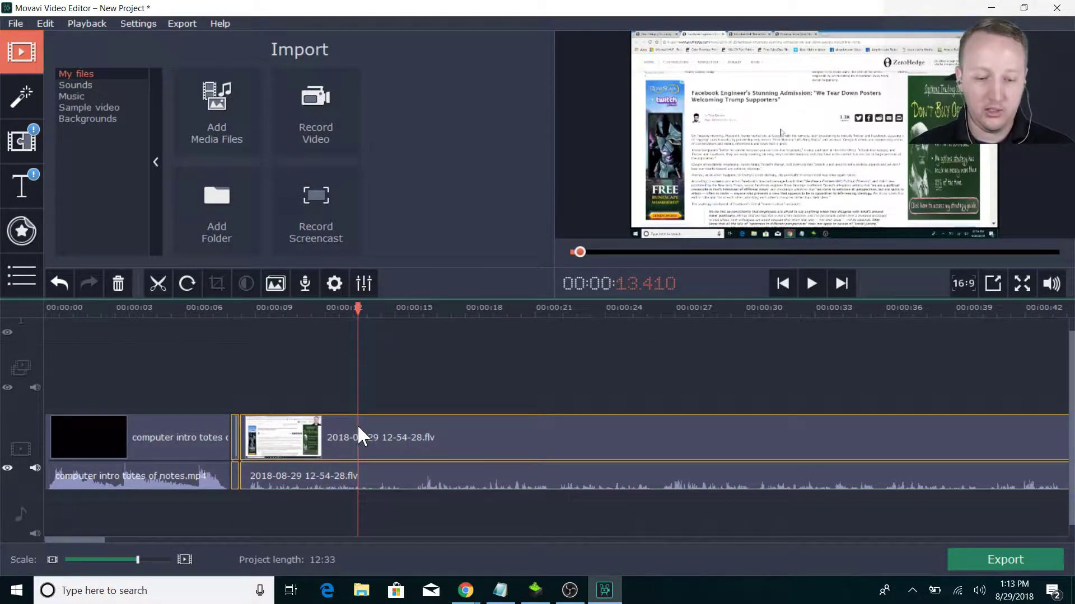
left_click(231, 434)
key("Delete")
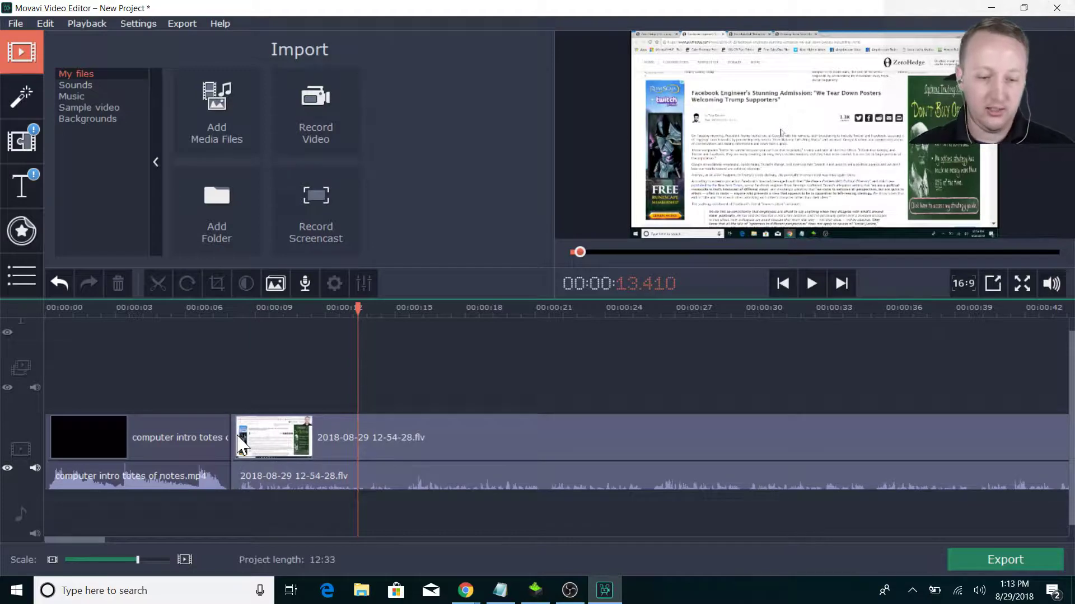
left_click(216, 443)
left_click(304, 311)
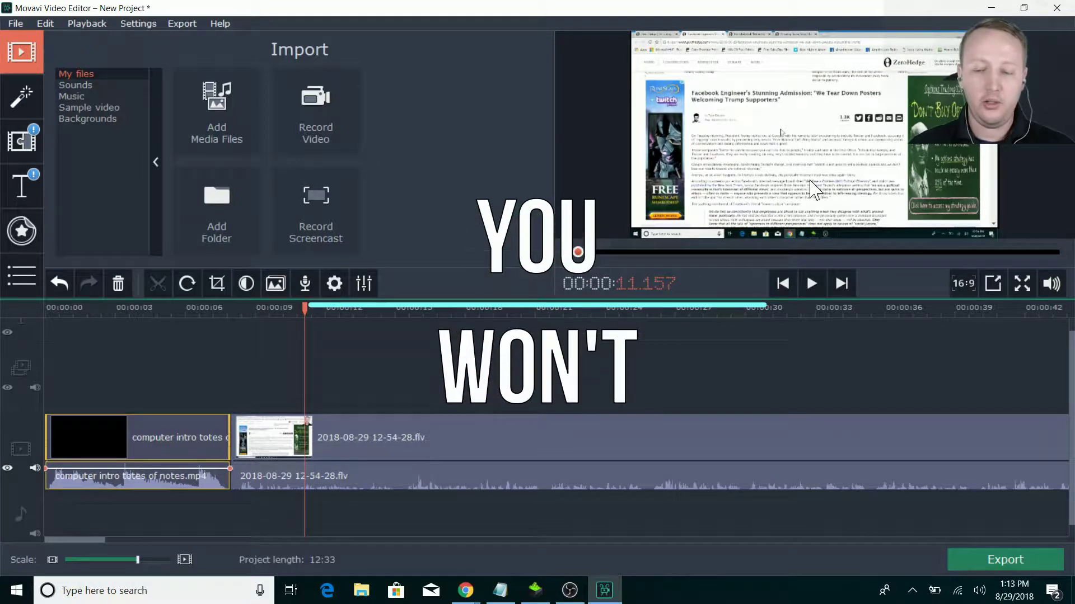
Step: Preview the edit, then zoom in and park the playhead near 01:03 in the recording
left_click(810, 284)
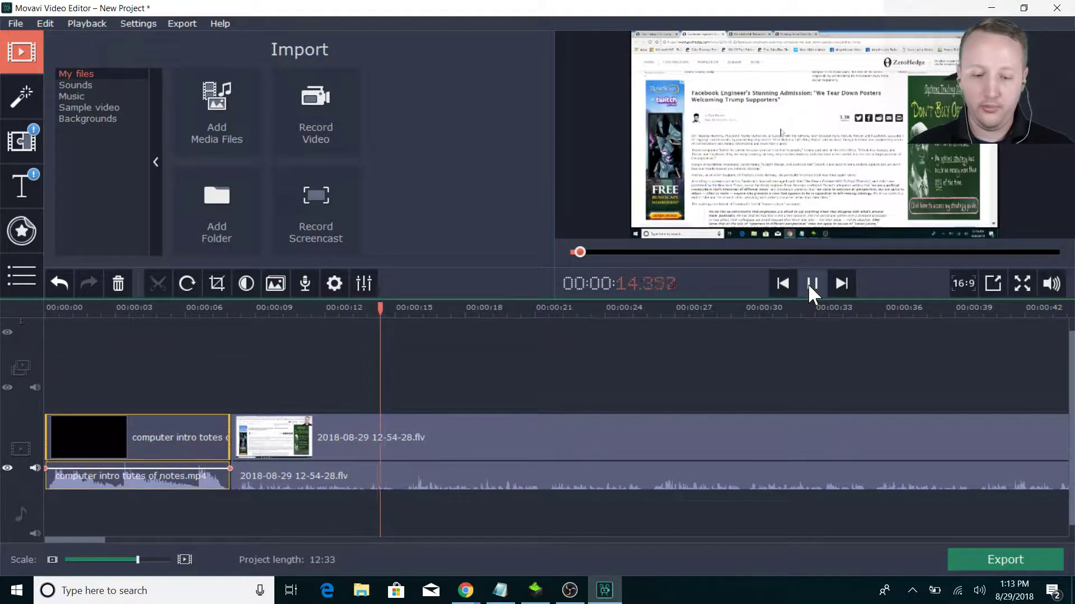
left_click(810, 283)
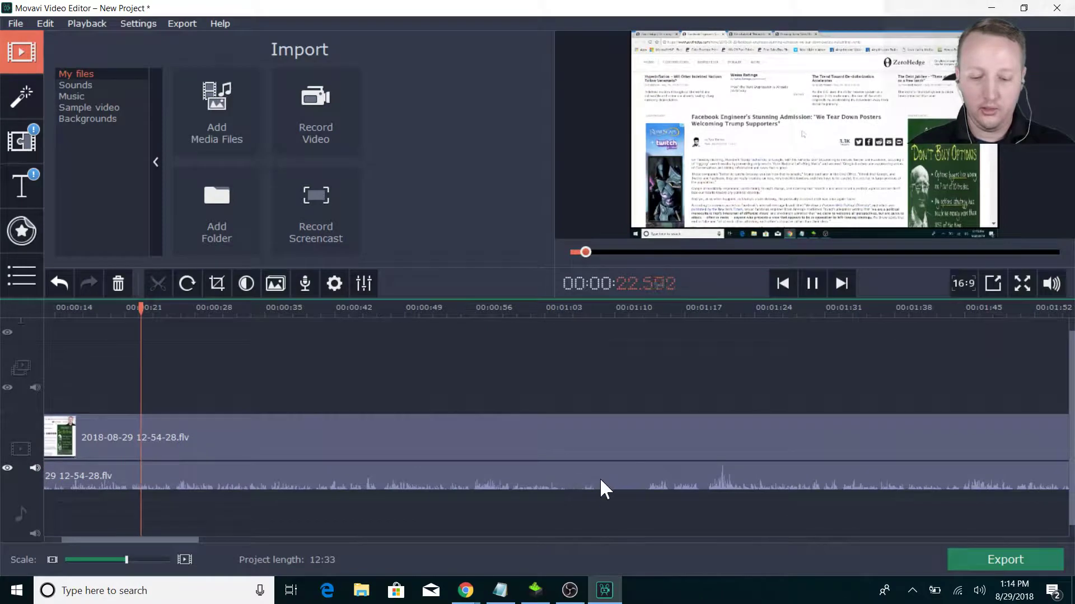
left_click(531, 452)
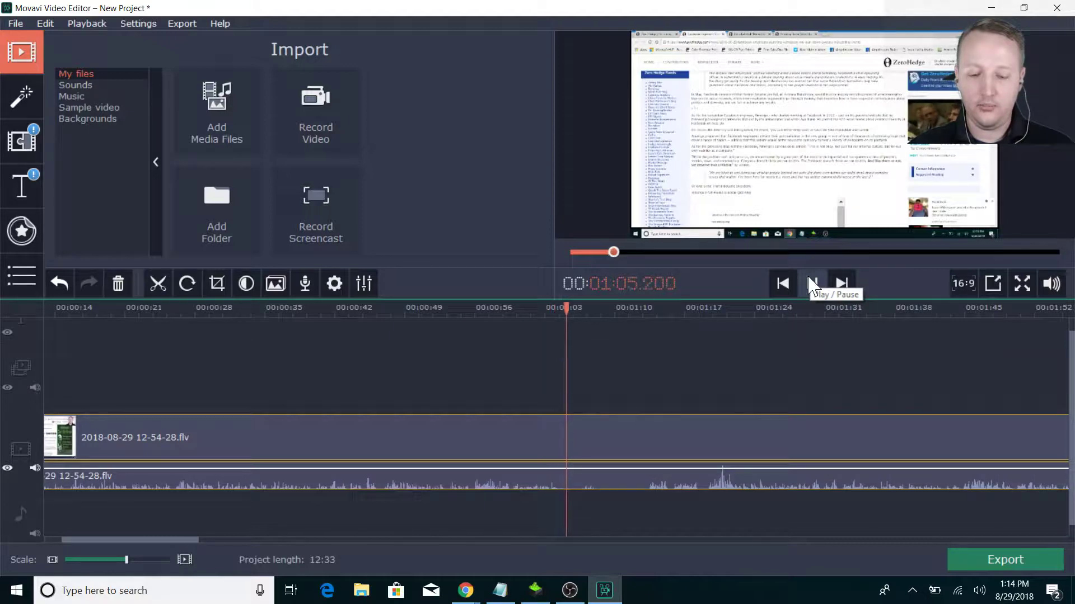
left_click(152, 556)
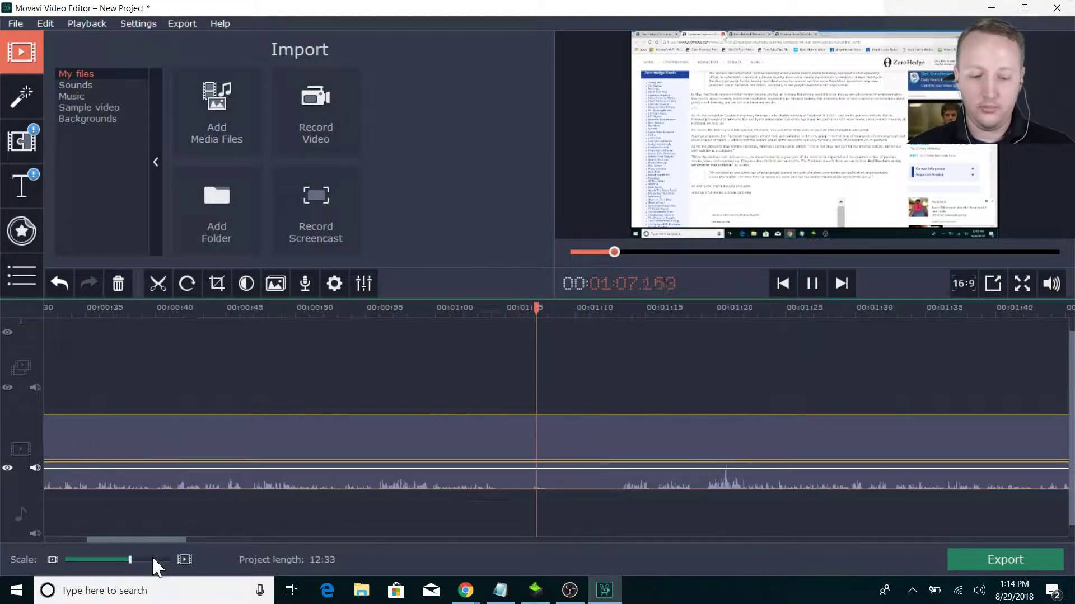
left_click(810, 284)
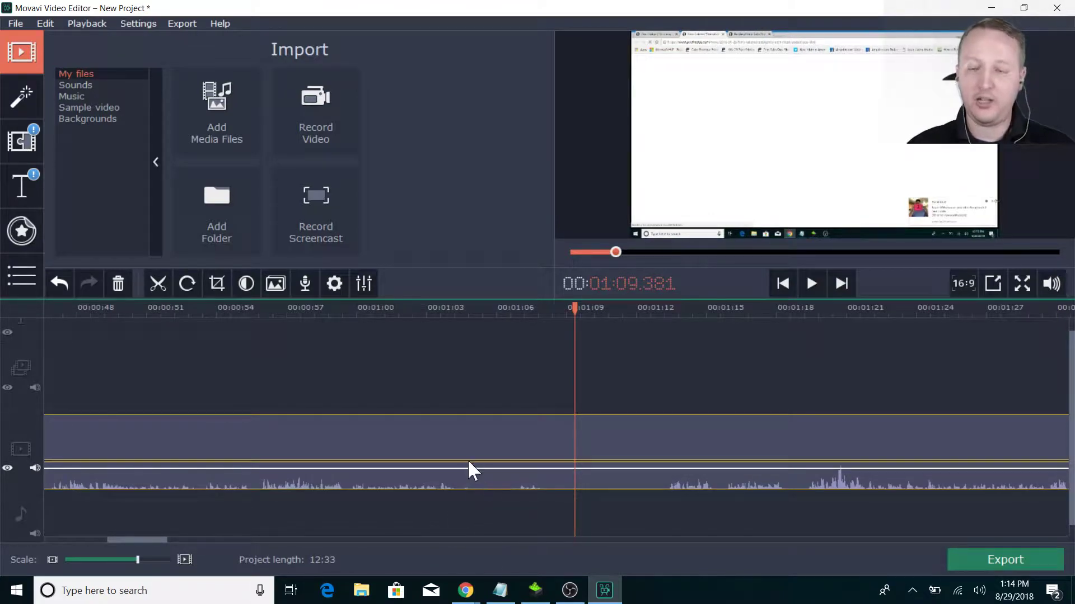
left_click(431, 481)
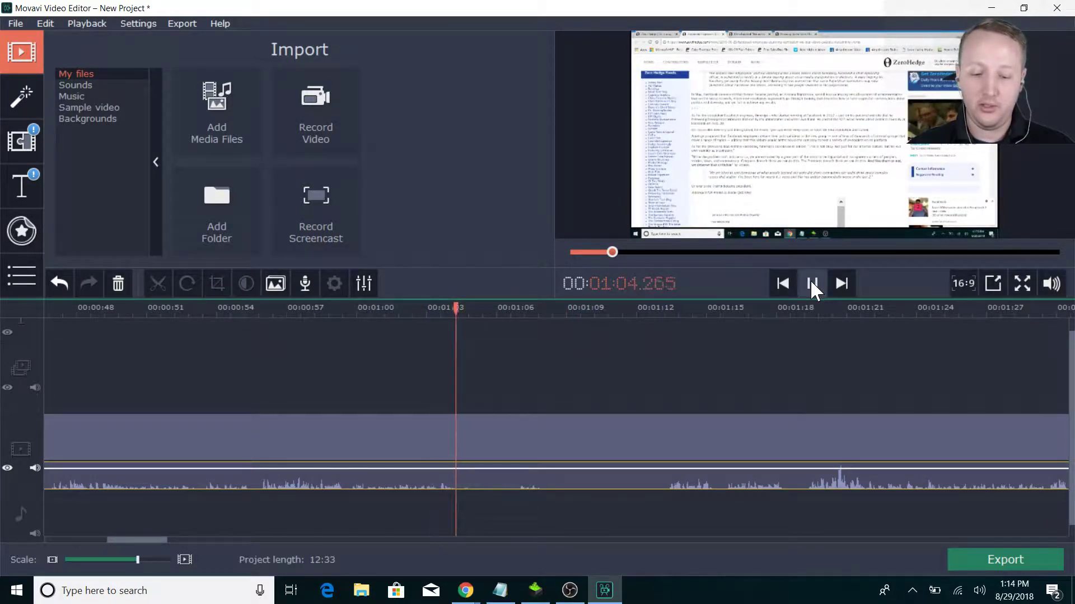
left_click(462, 461)
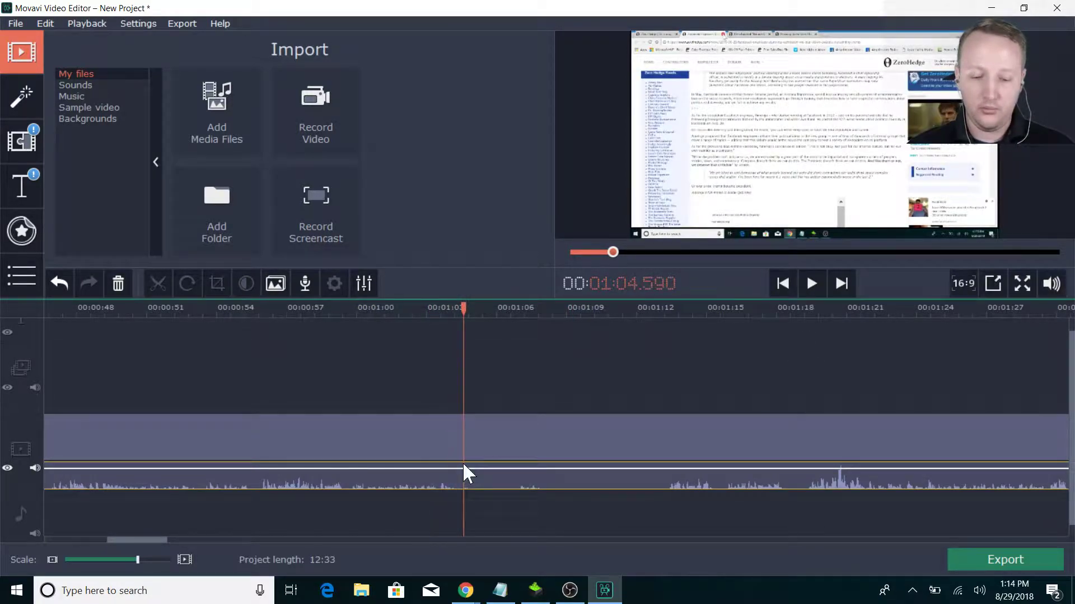
Step: Split the recording at 01:03 and 01:05, delete the short middle piece, and review the cut
left_click(464, 432)
left_click(157, 283)
left_click(507, 454)
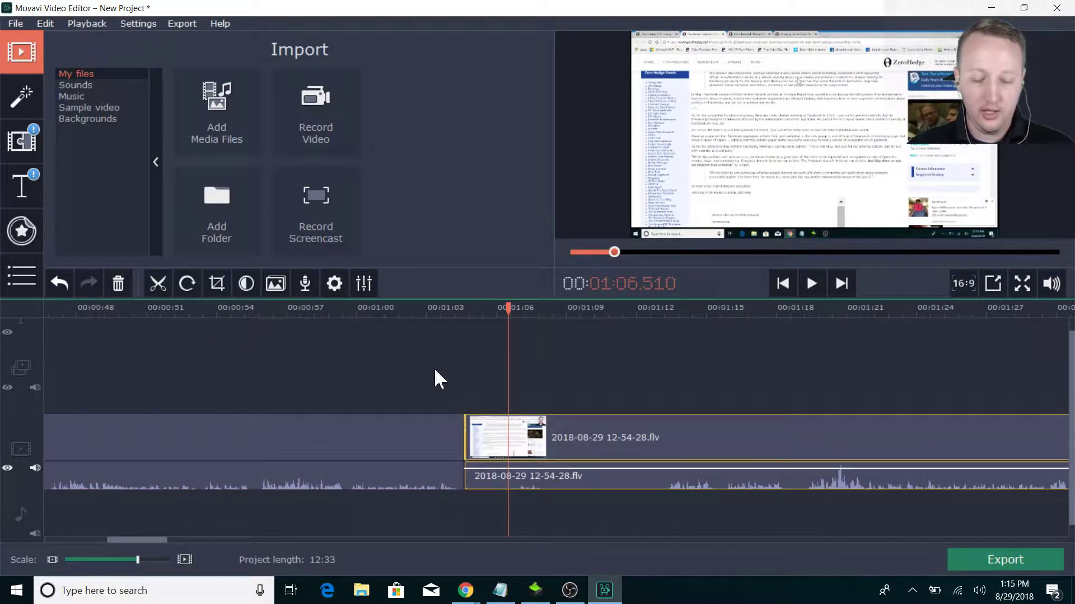
left_click(158, 283)
left_click(478, 439)
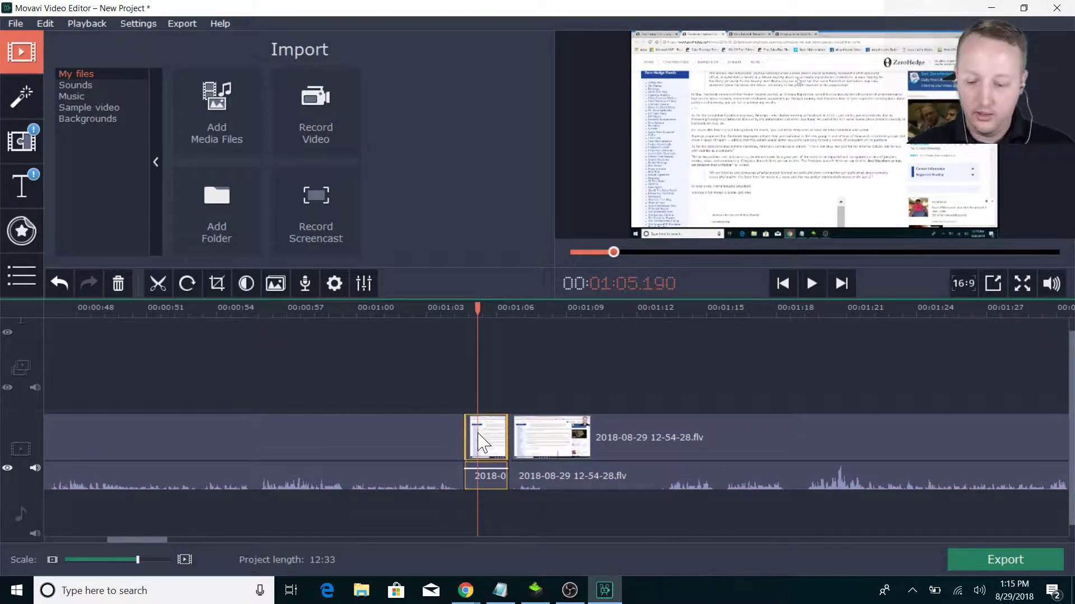
key("Delete")
left_click_drag(478, 307, 534, 307)
key("space")
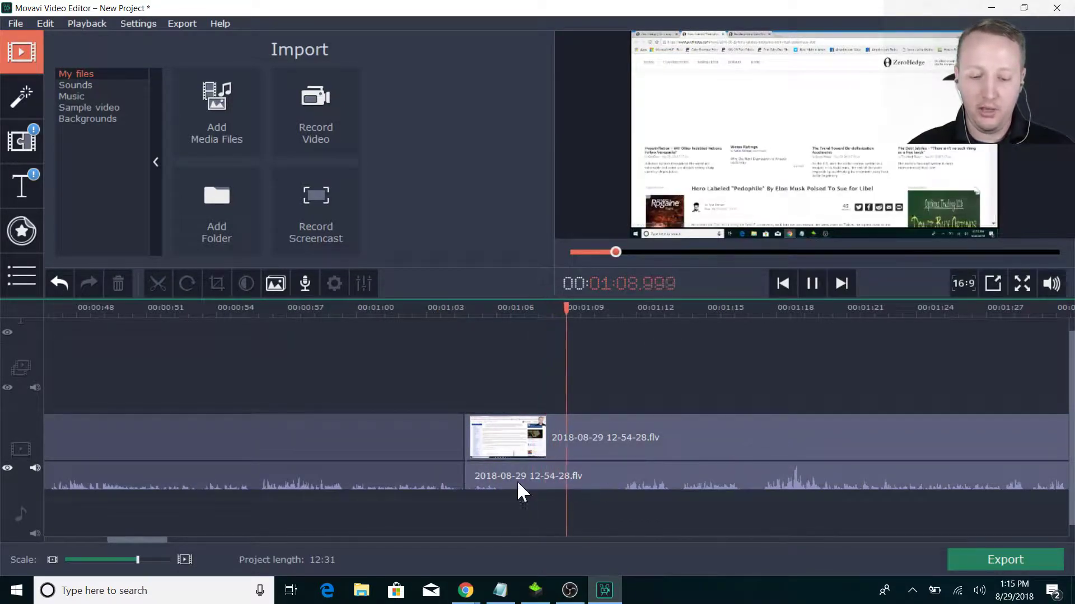
left_click(811, 284)
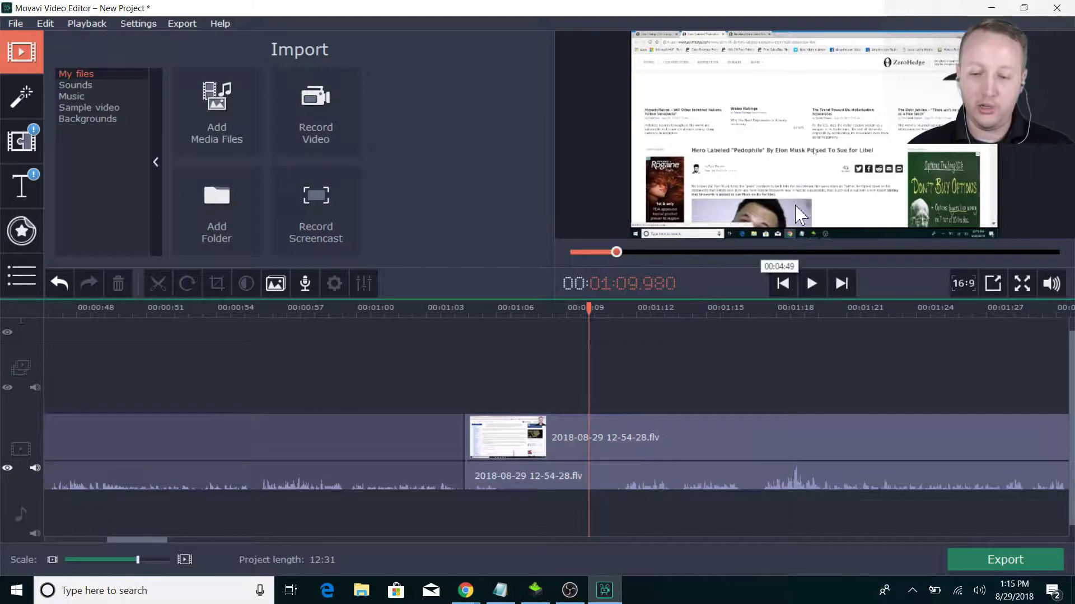
left_click(517, 442)
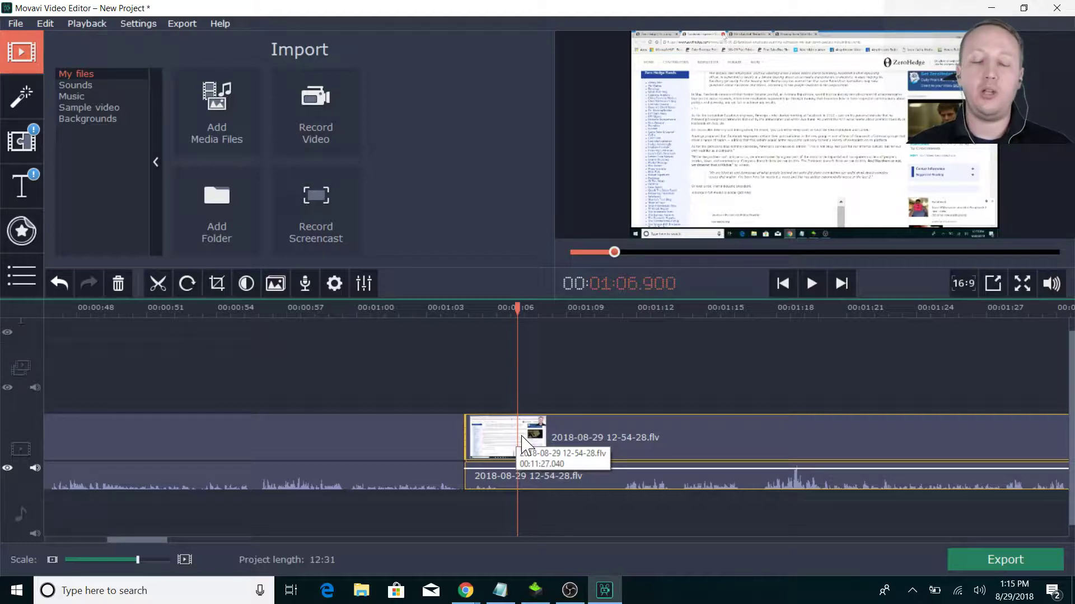
Step: Split the recording at 01:06.270 and 01:10.770 and delete the piece between them
left_click(498, 442)
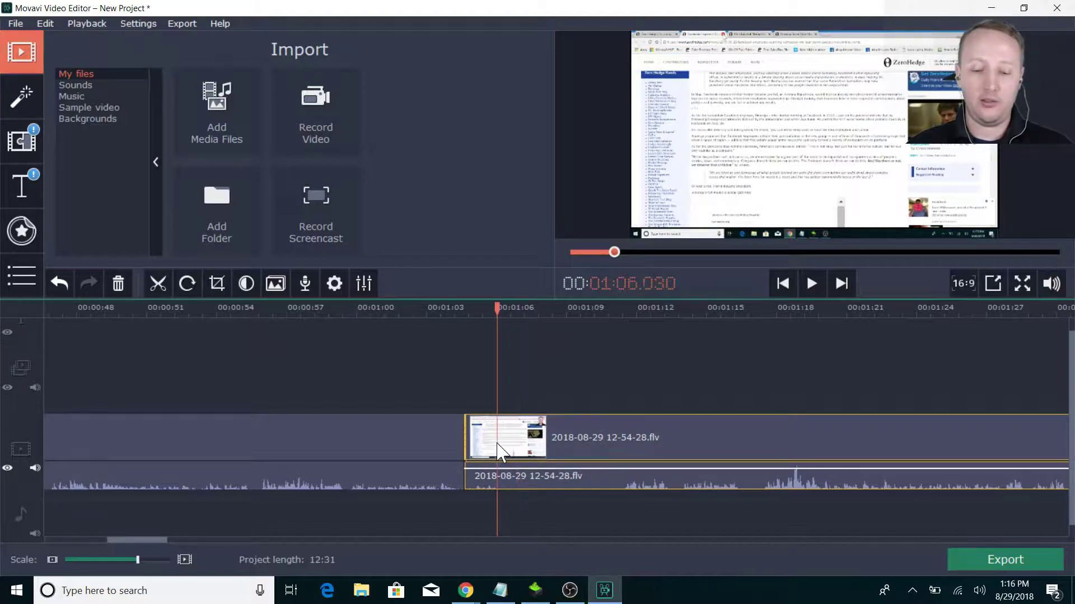
left_click(503, 442)
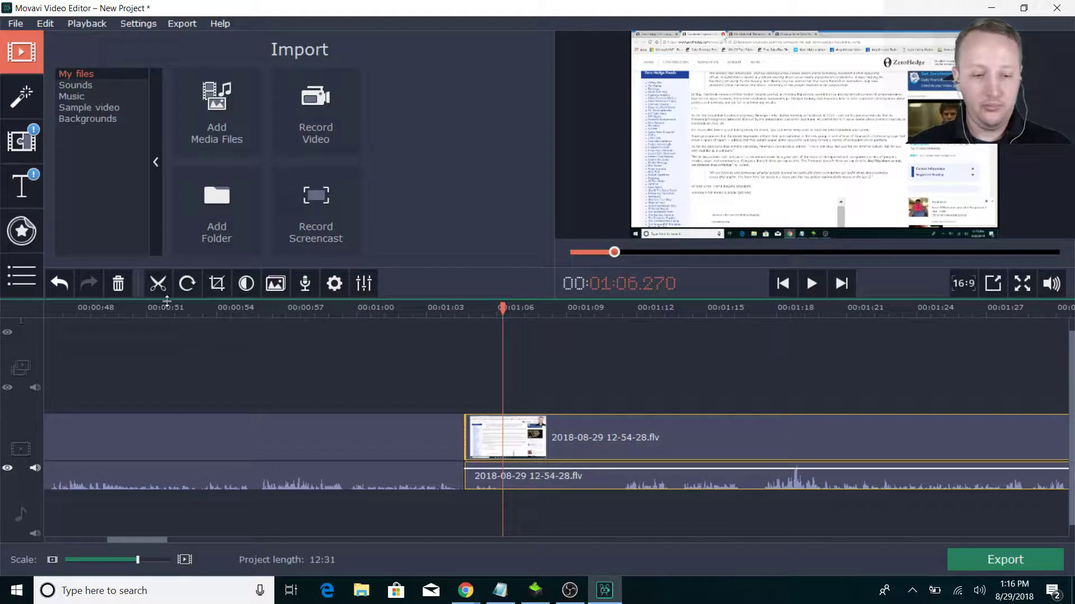
left_click(155, 285)
left_click(606, 442)
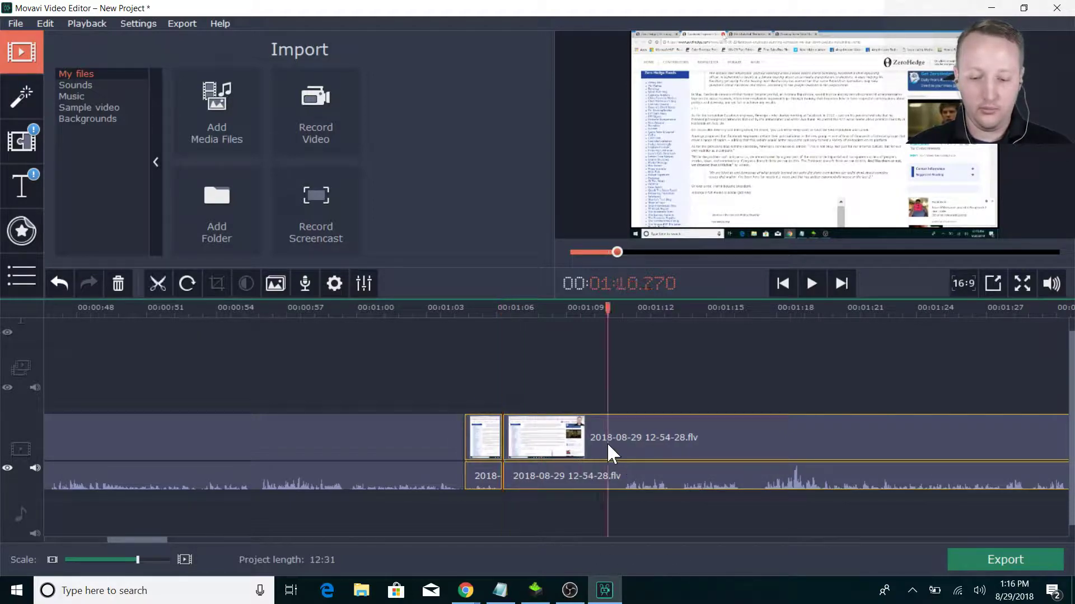
left_click(158, 283)
left_click(569, 441)
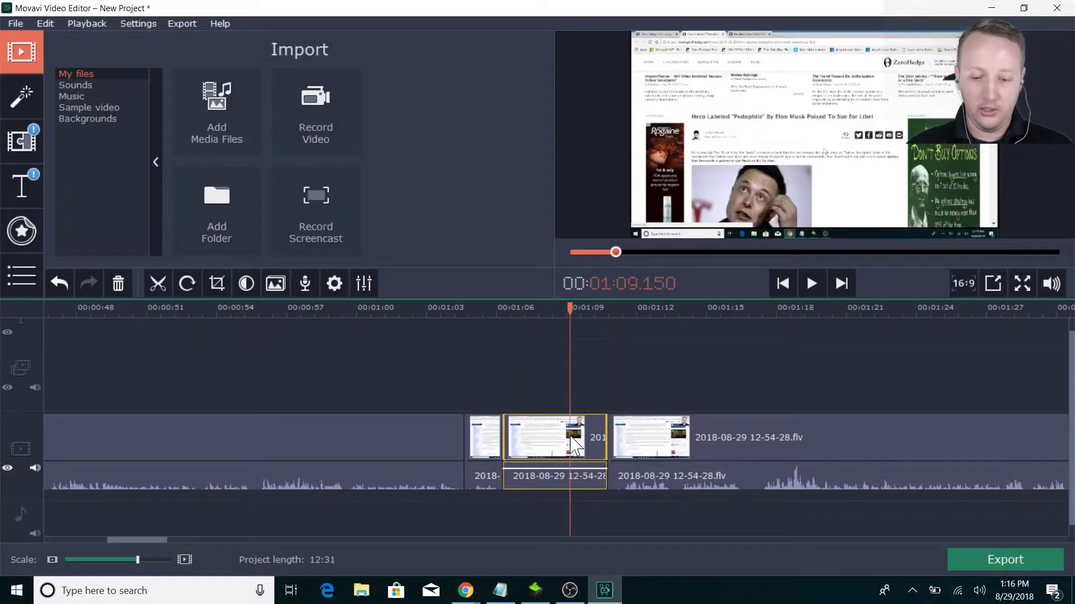
key("Delete")
left_click(487, 442)
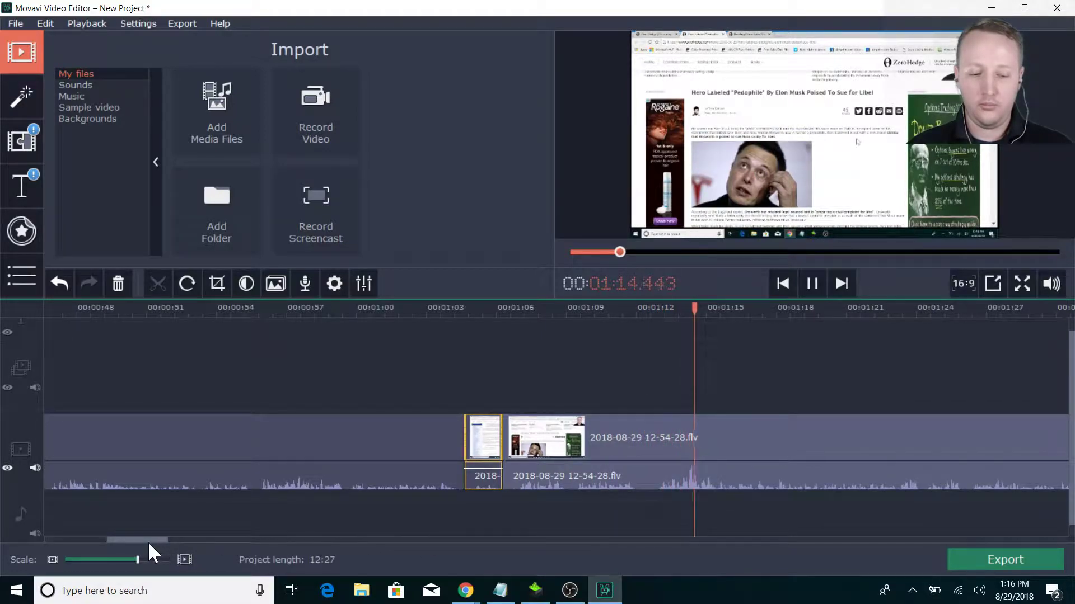
left_click_drag(147, 538, 176, 536)
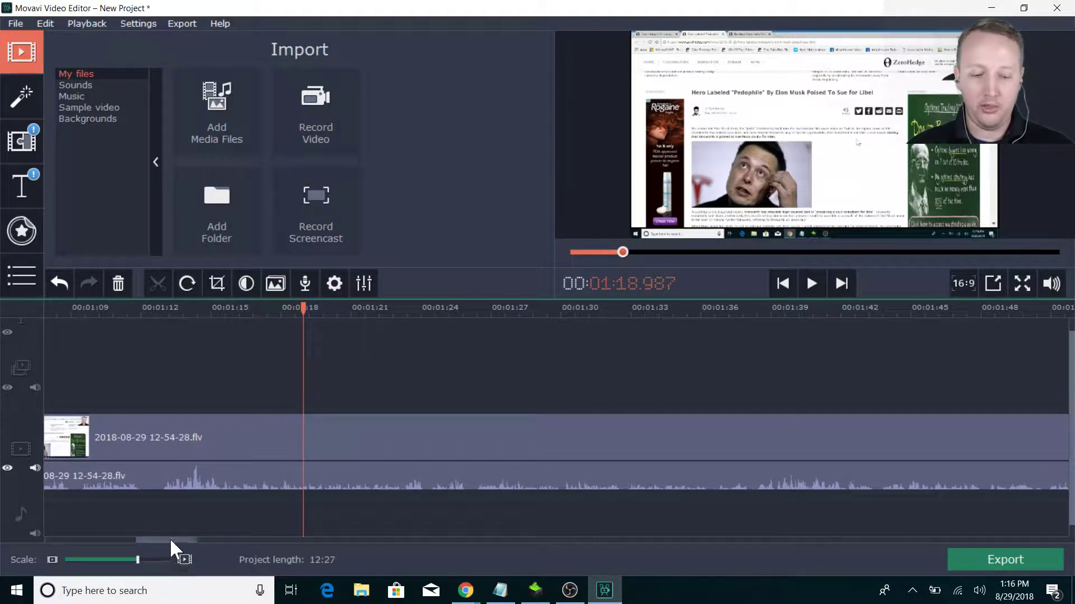
left_click_drag(170, 538, 182, 539)
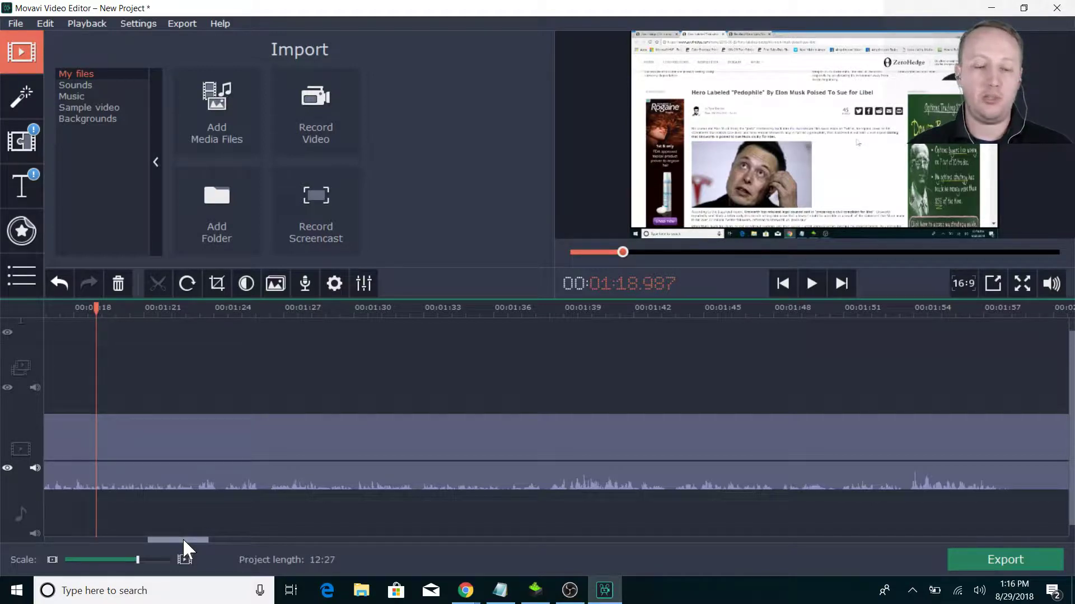
left_click_drag(184, 540, 189, 540)
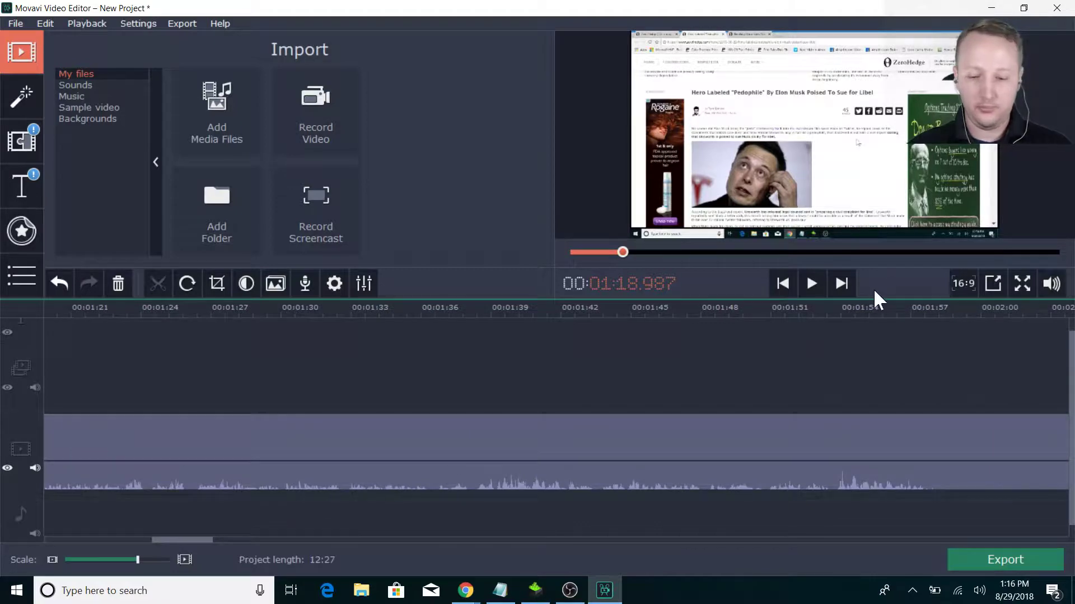
left_click(812, 285)
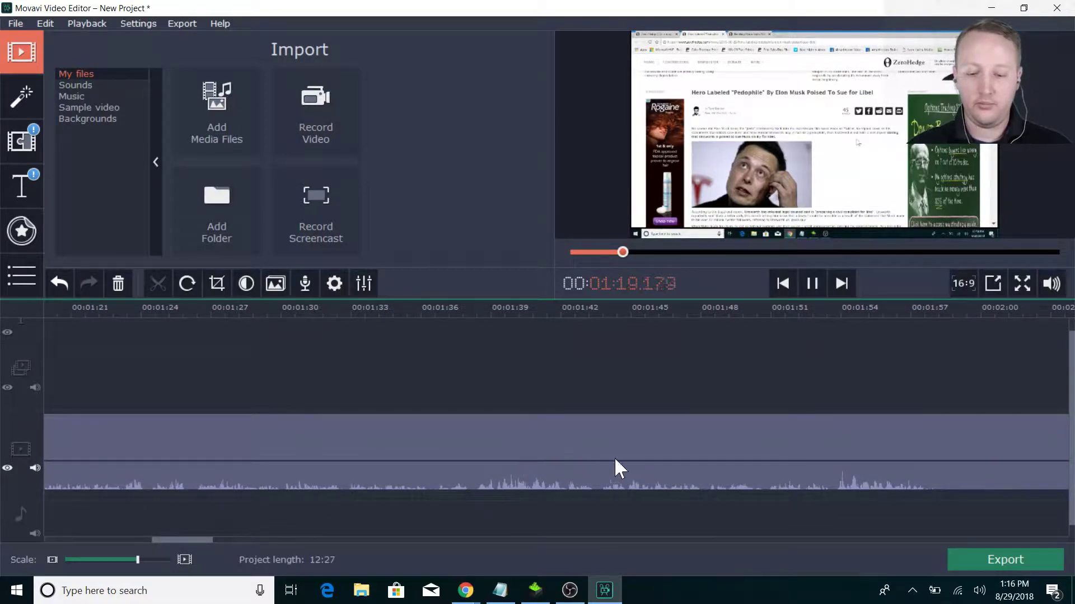
left_click(851, 469)
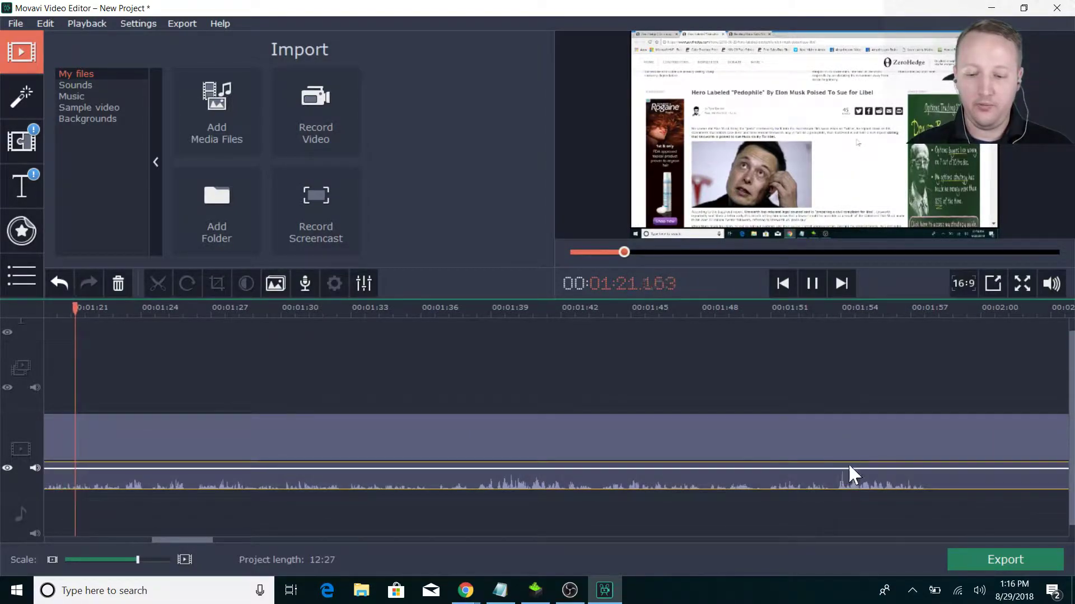
Step: Cut out the stretch between 01:58 and 02:05.550 of the recording and play across the cut
left_click(840, 448)
left_click_drag(184, 538, 209, 535)
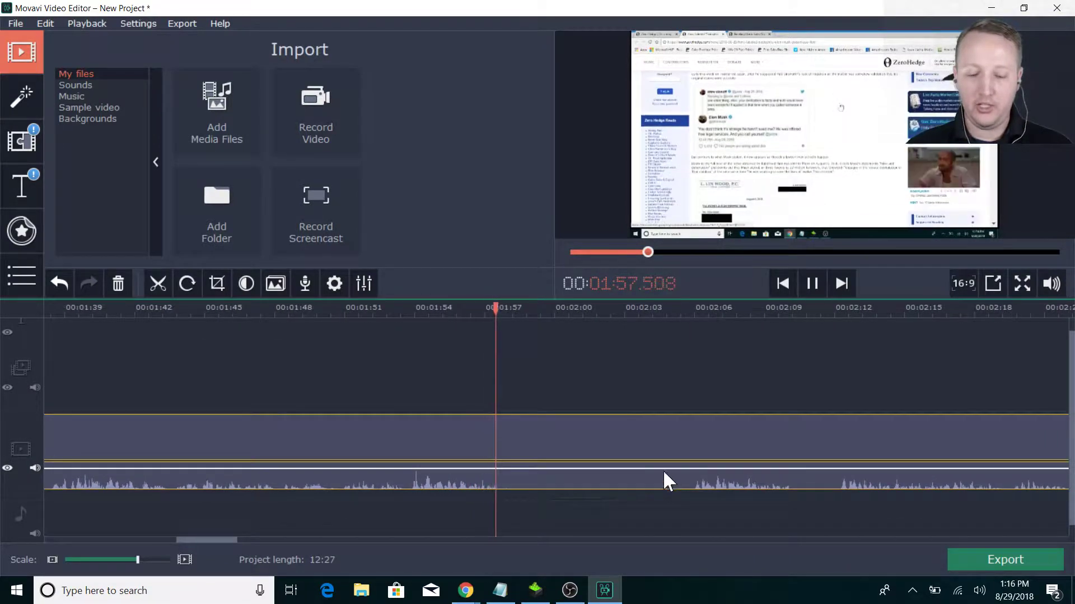
left_click(810, 290)
left_click(508, 446)
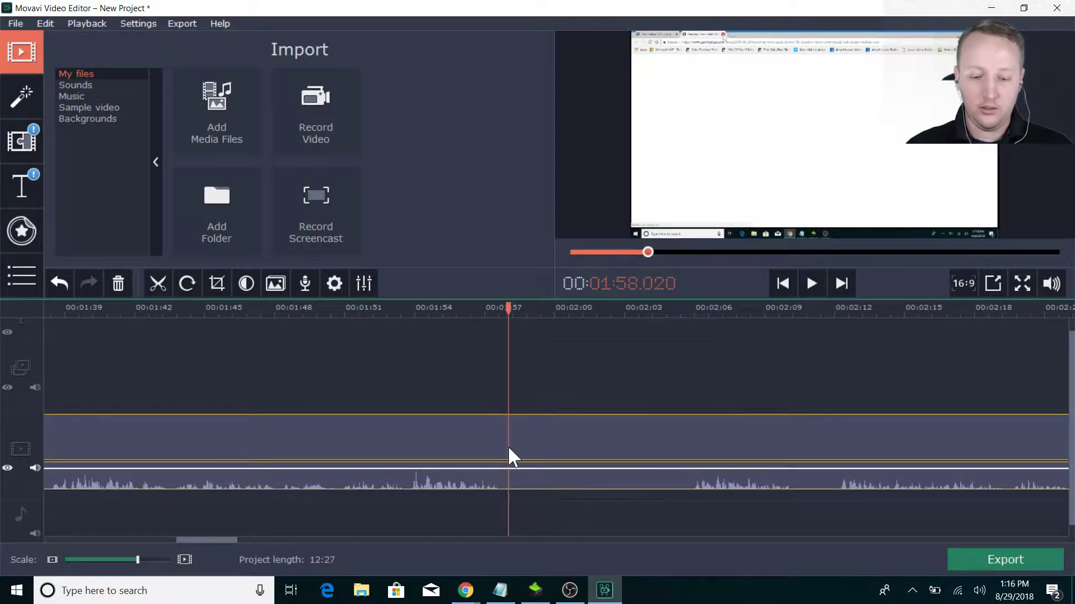
left_click(154, 285)
left_click(684, 445)
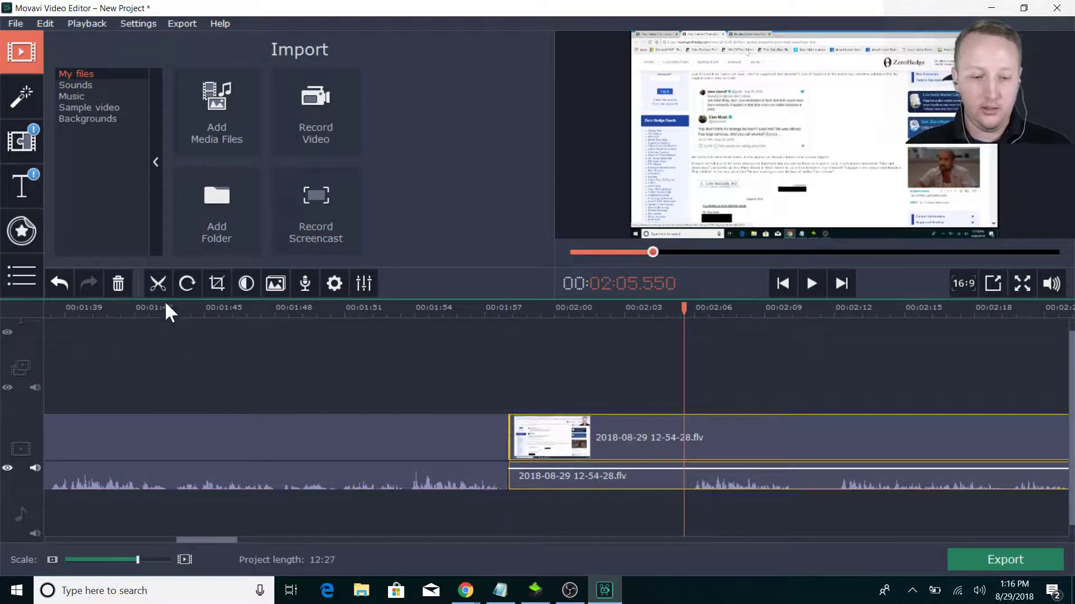
left_click(157, 285)
left_click(644, 438)
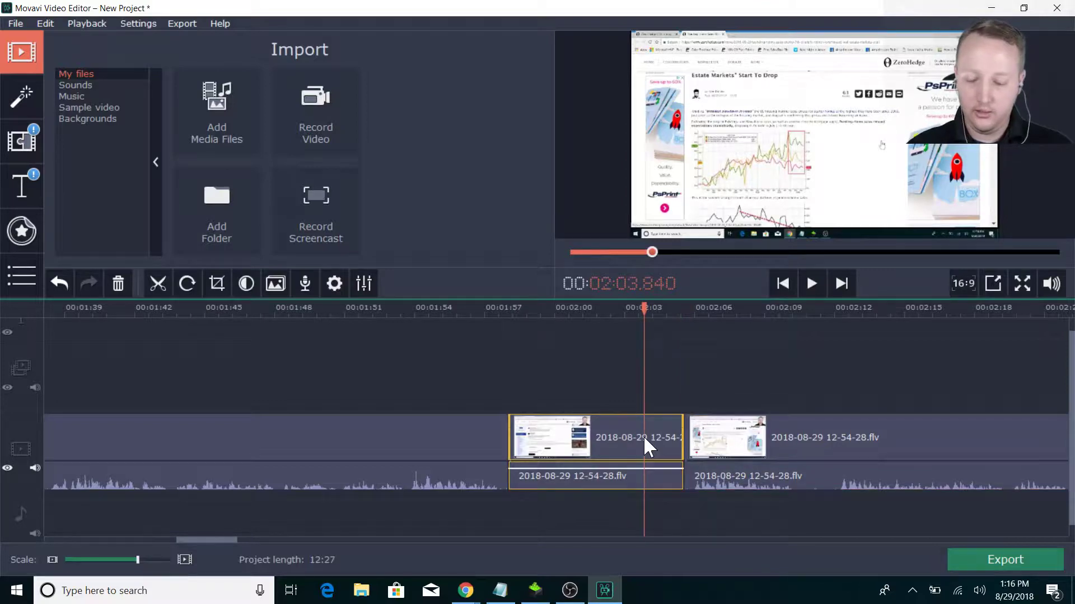
key("Delete")
left_click(476, 427)
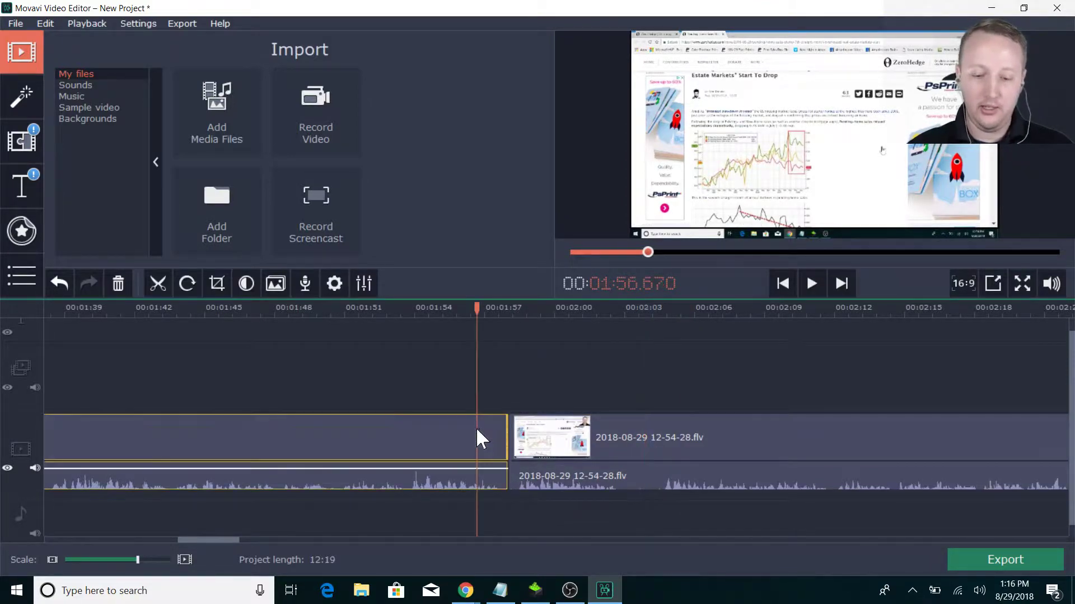
left_click(811, 283)
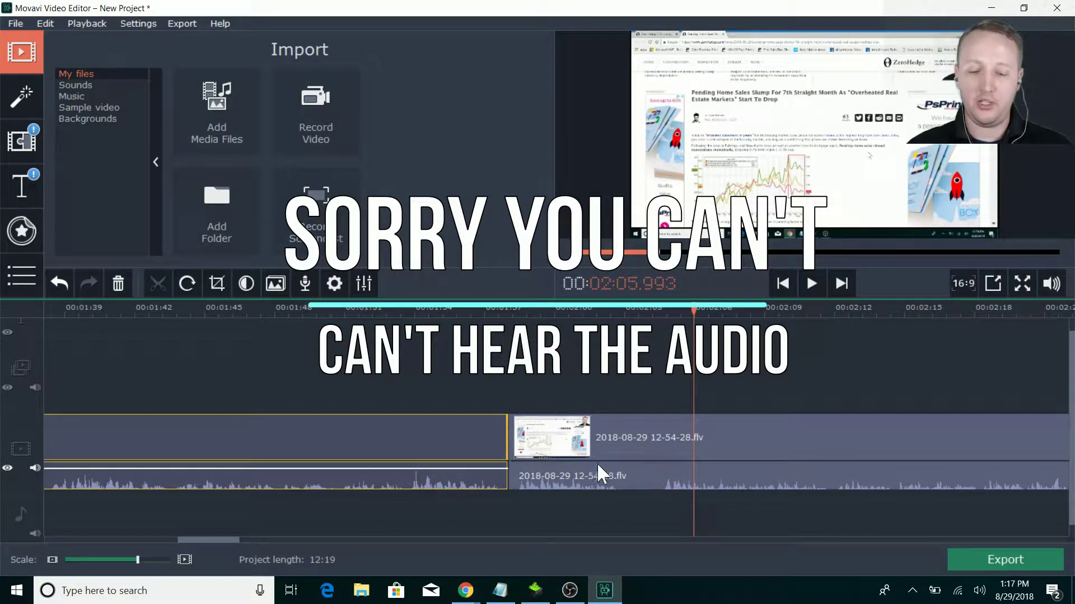
Step: Delete the following recording piece at 02:04.410, bringing the project to 12:13
left_click(650, 431)
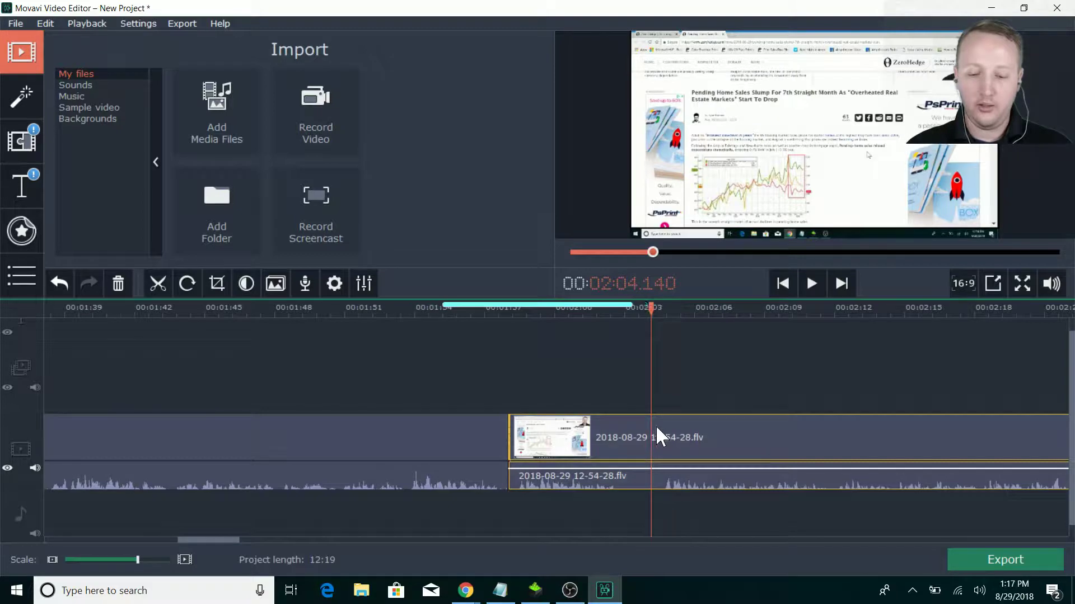
left_click(657, 424)
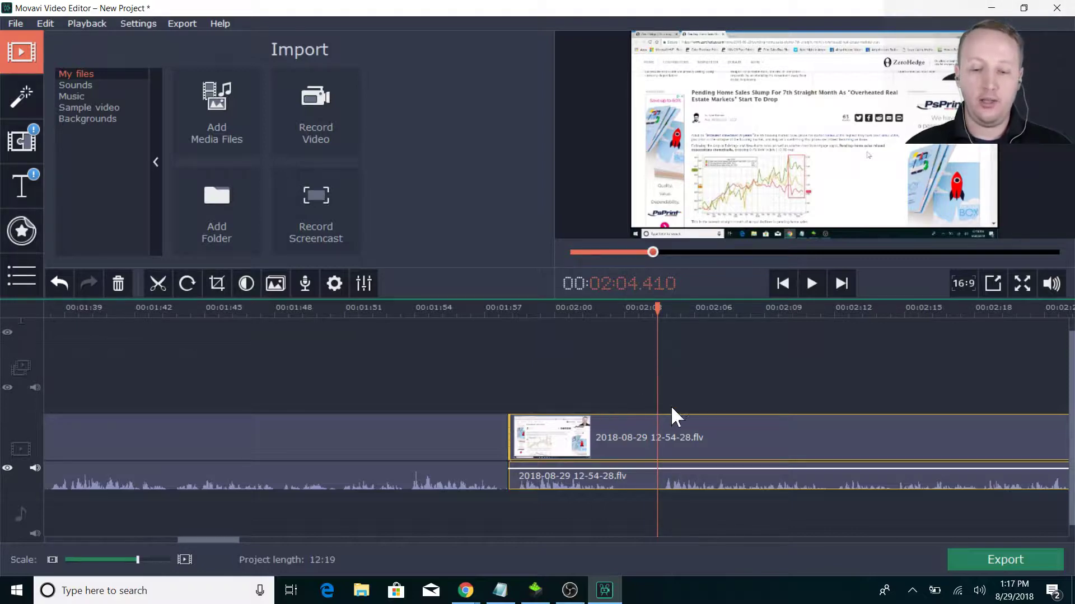
key("Delete")
key("space")
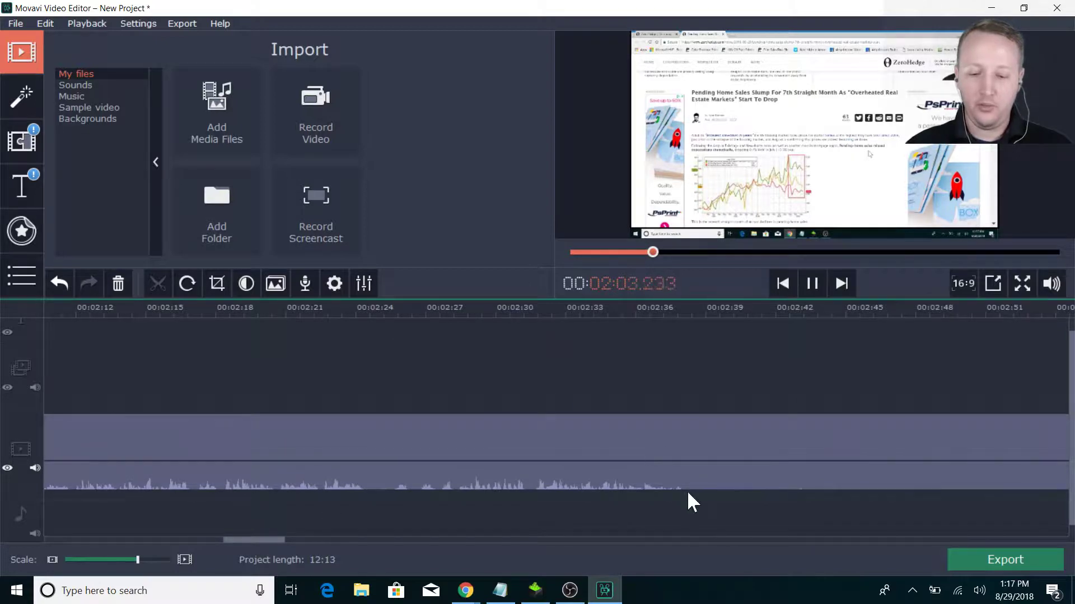
Step: Split the screen recording at 02:38.160
left_click(665, 456)
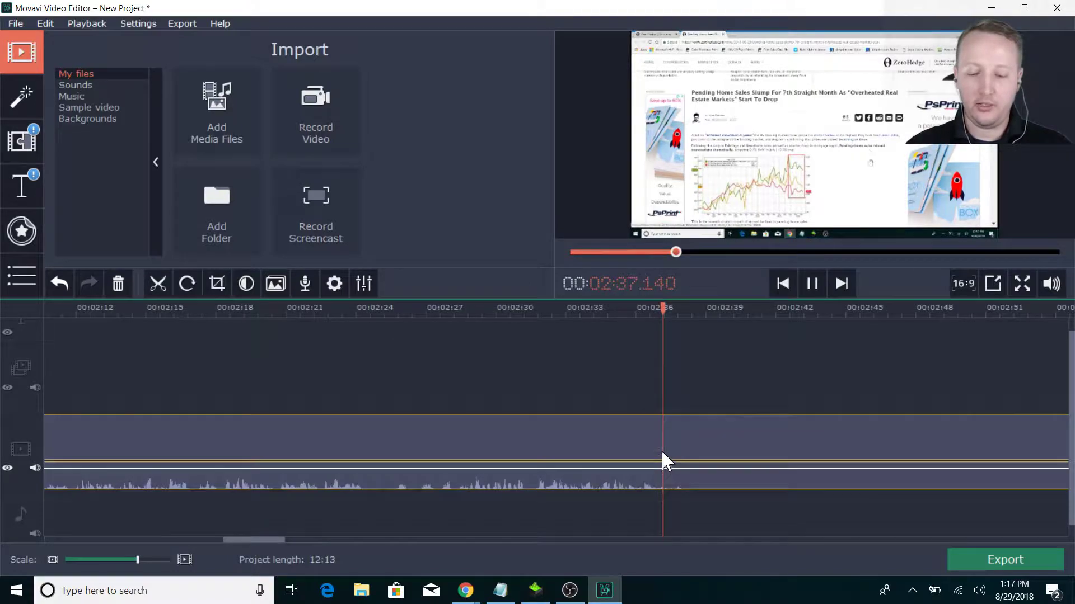
left_click(812, 283)
left_click(693, 460)
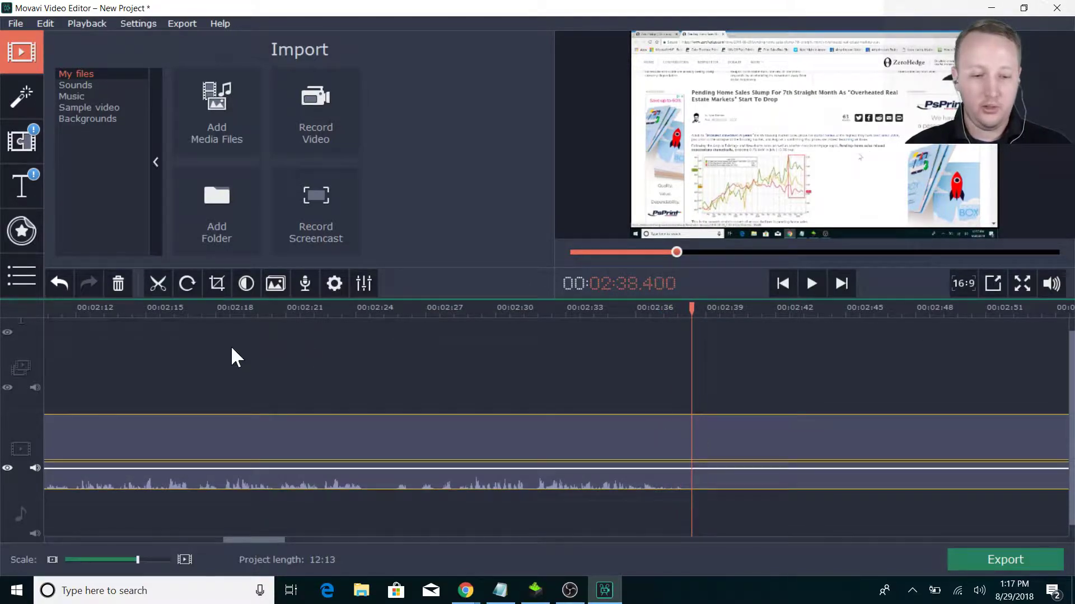
left_click(156, 285)
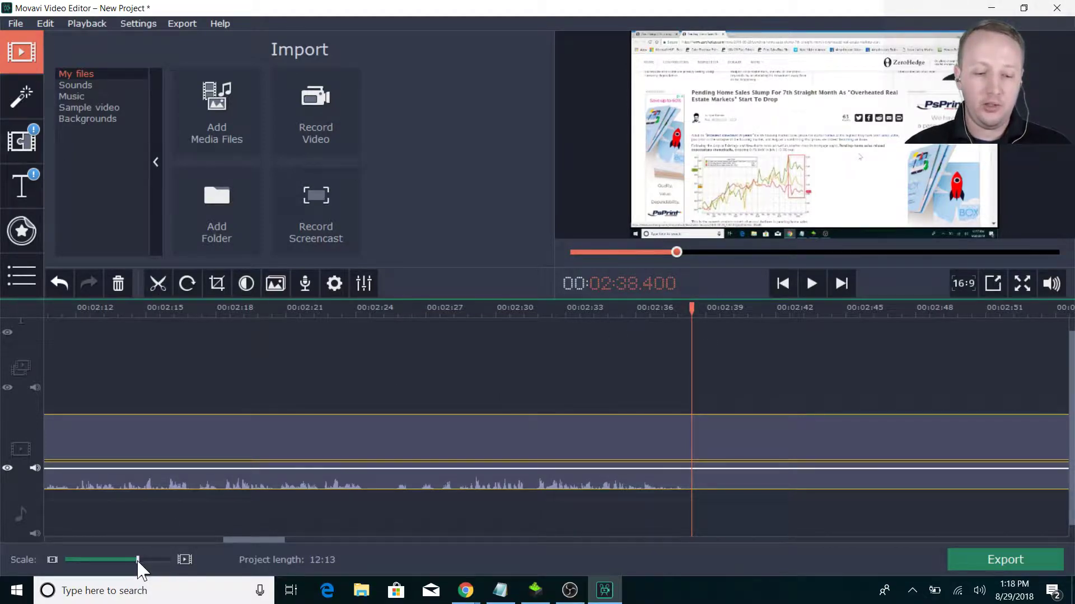
left_click_drag(138, 559, 156, 559)
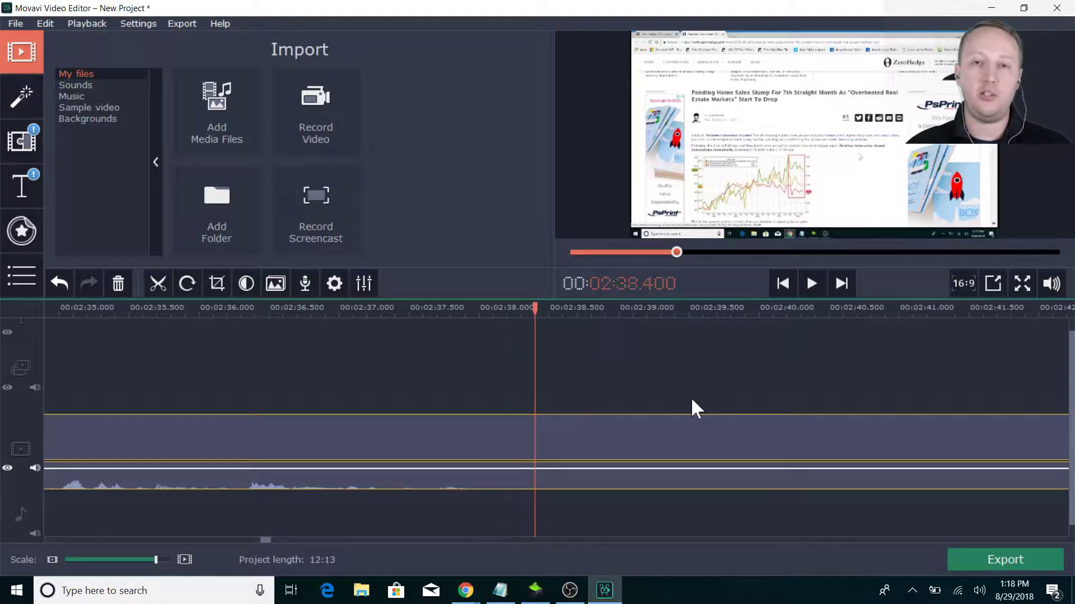
left_click(502, 432)
left_click(158, 283)
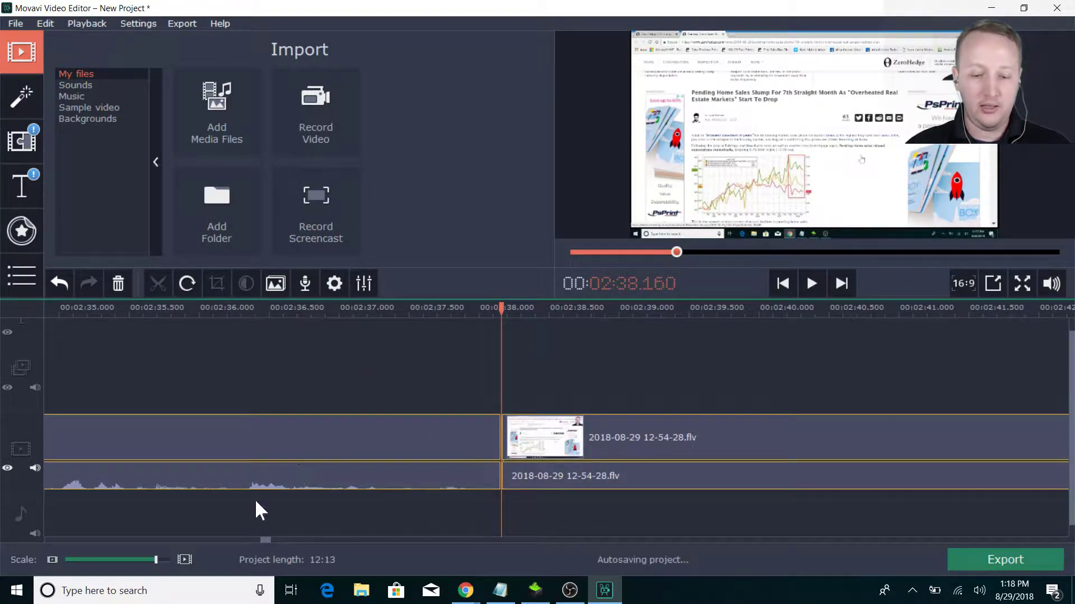
Step: Split again at 03:32.400 and delete the piece between the two cuts
left_click(129, 560)
left_click(130, 560)
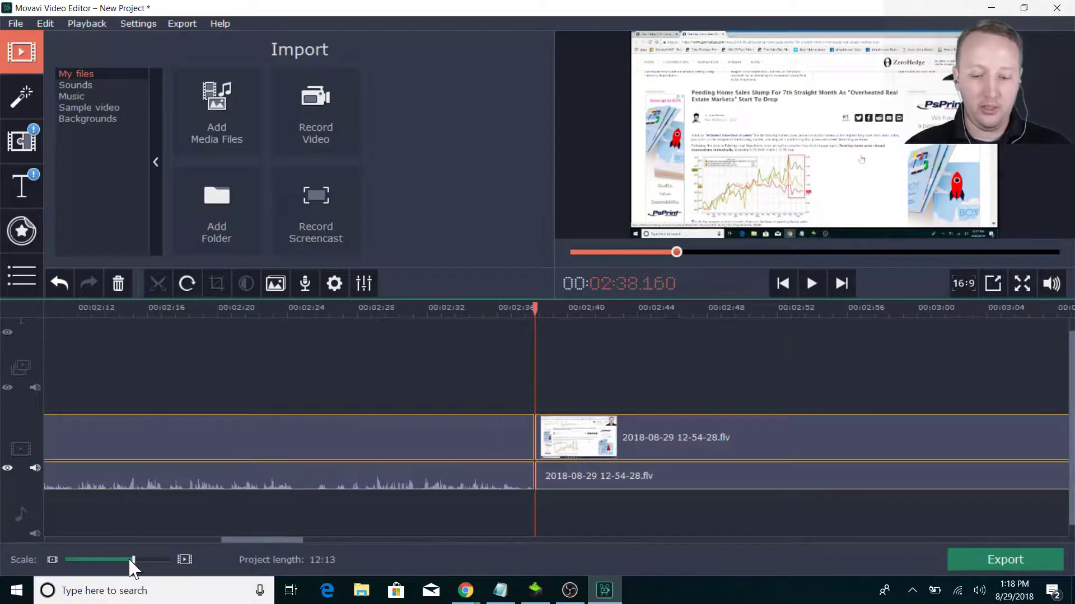
left_click_drag(257, 540, 327, 538)
left_click(579, 442)
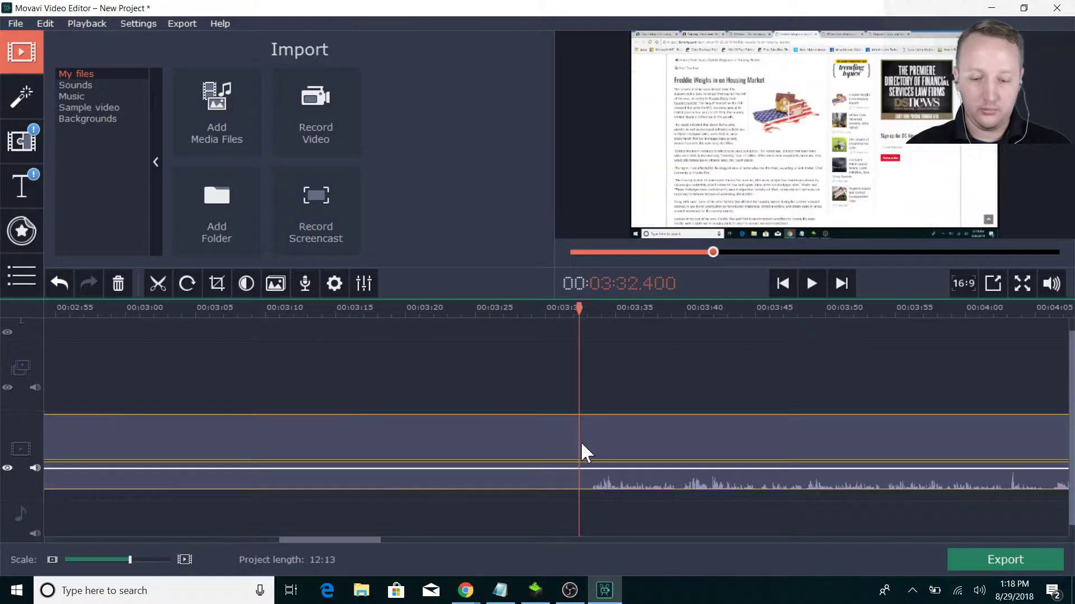
left_click(157, 284)
left_click(293, 434)
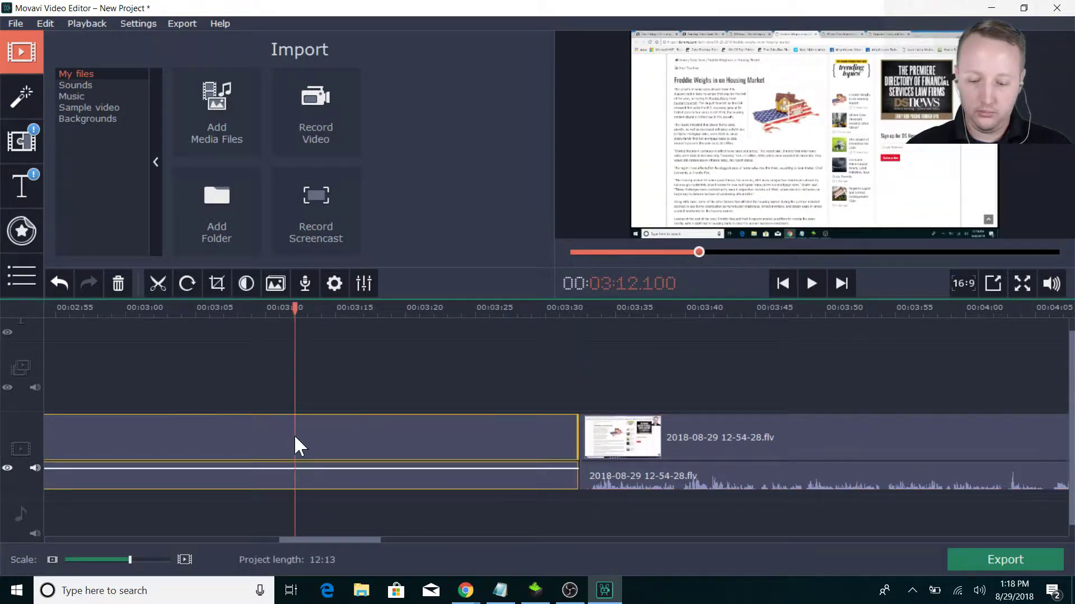
key("Delete")
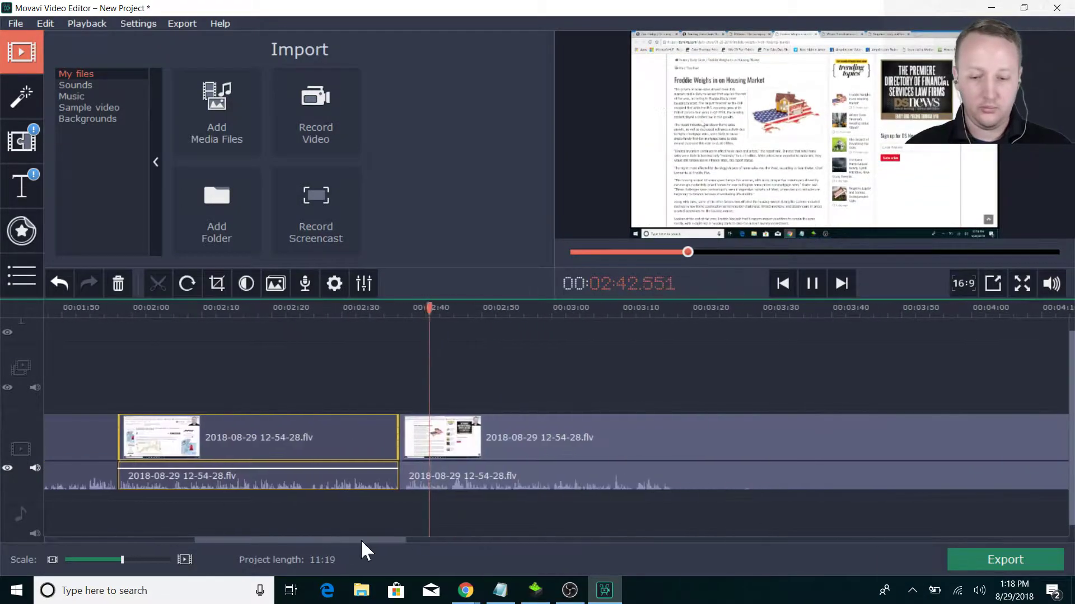
left_click_drag(362, 542, 364, 541)
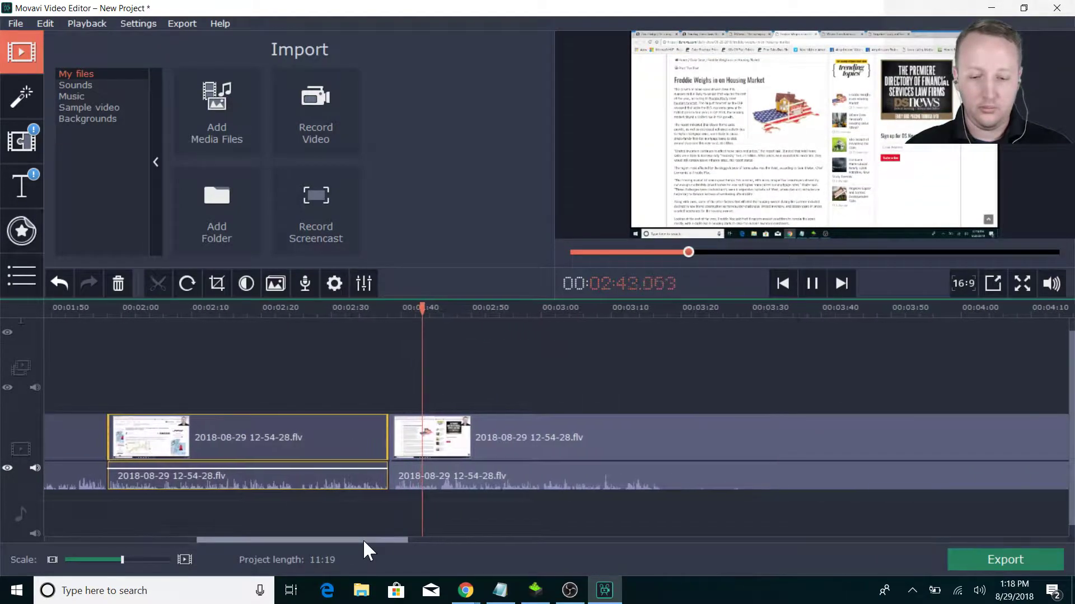
Step: Split the screen recording at 03:17.460
left_click(645, 436)
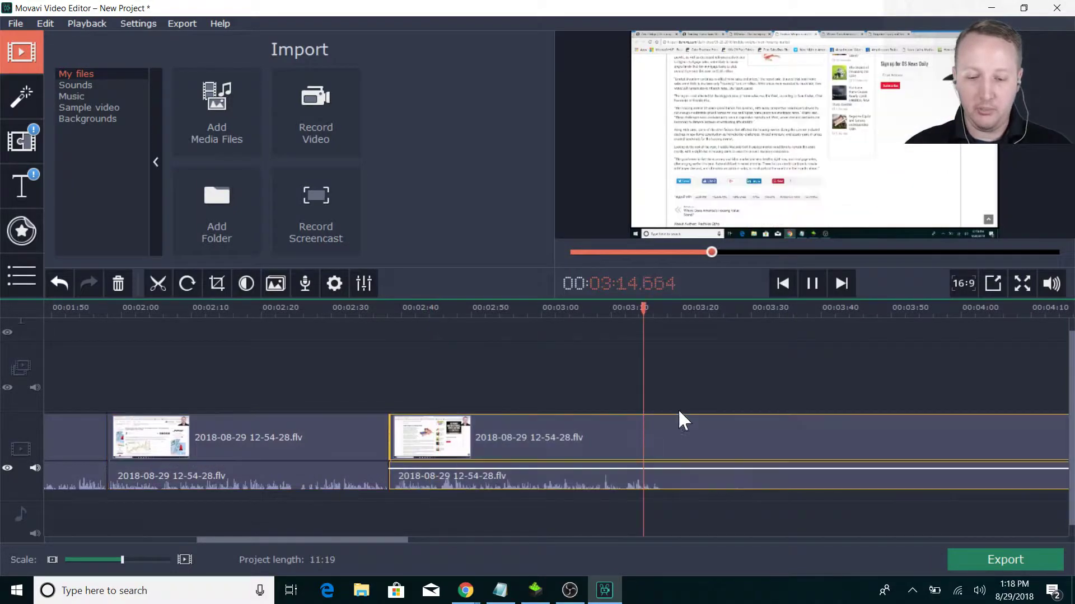
left_click(812, 283)
left_click_drag(122, 560, 143, 556)
left_click(586, 444)
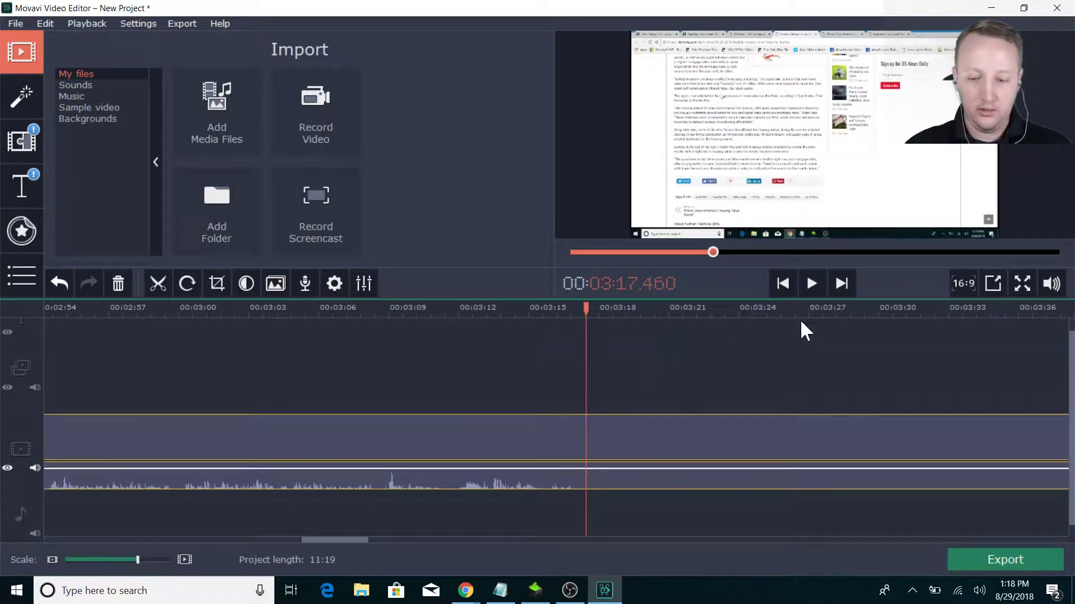
left_click(158, 284)
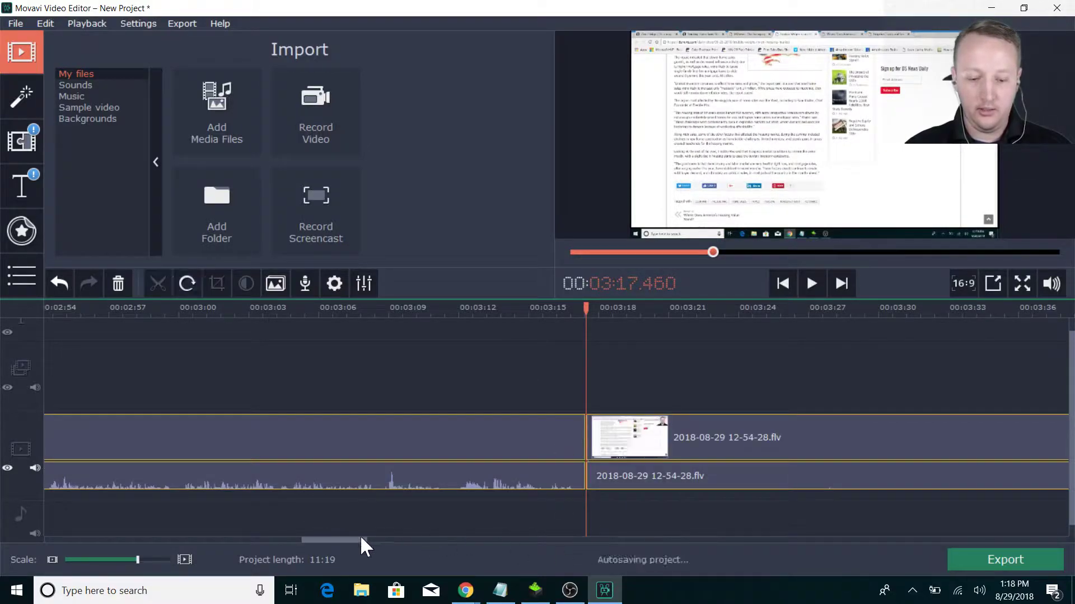
Step: Split again at 05:54.240, delete the piece between the cuts, and play to check
left_click_drag(360, 536, 584, 529)
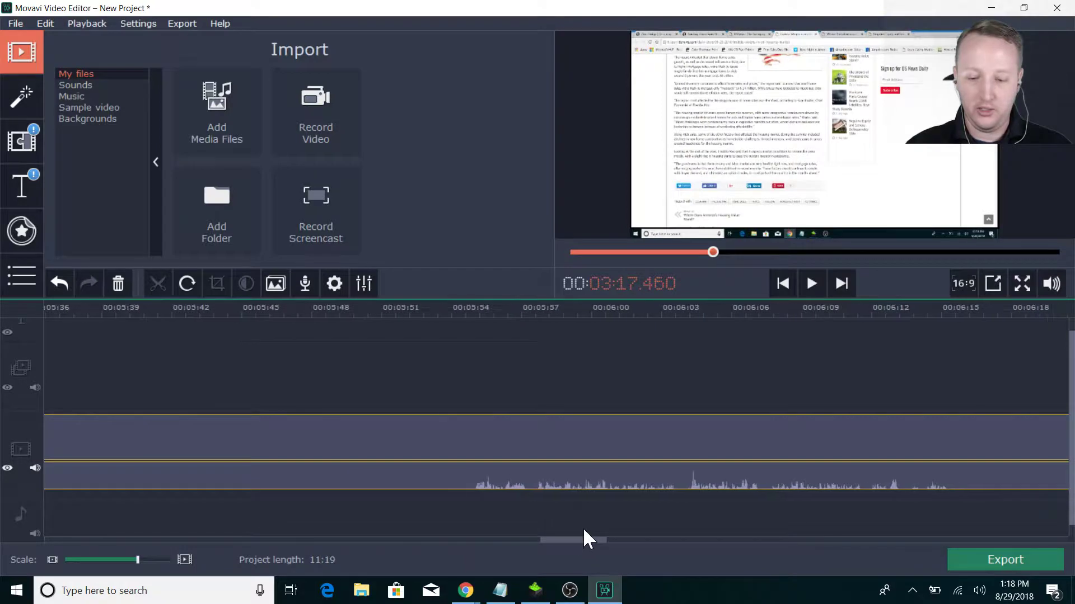
left_click(456, 441)
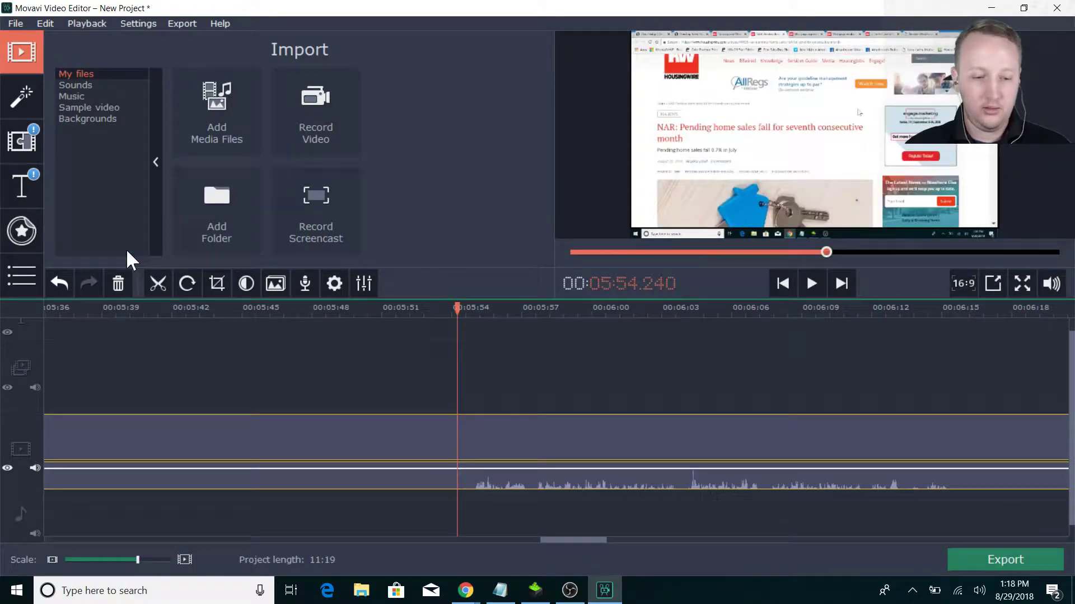
left_click(162, 284)
left_click(286, 434)
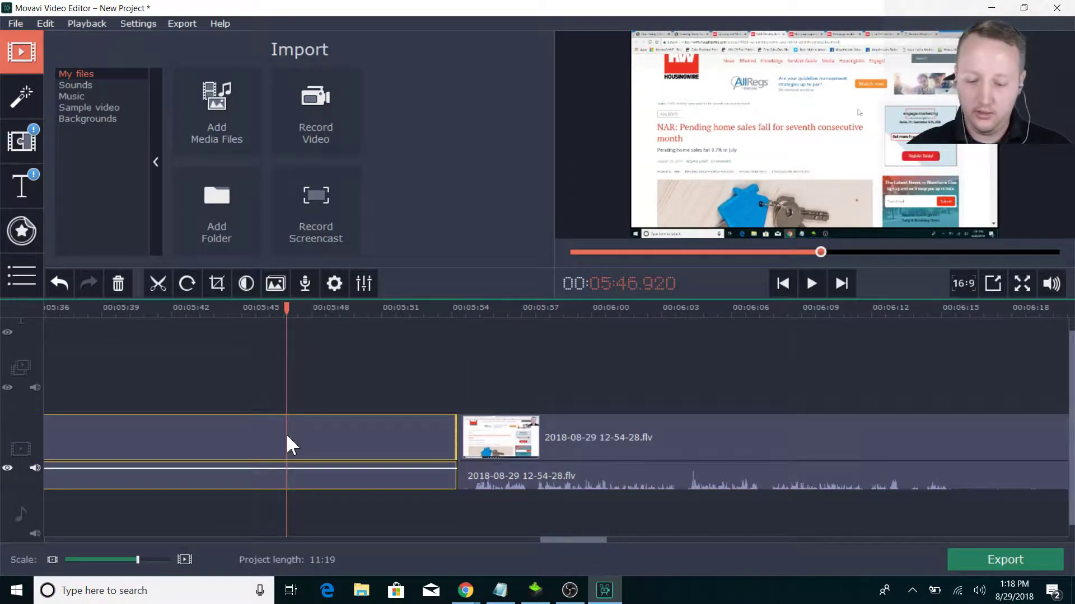
left_click(115, 560)
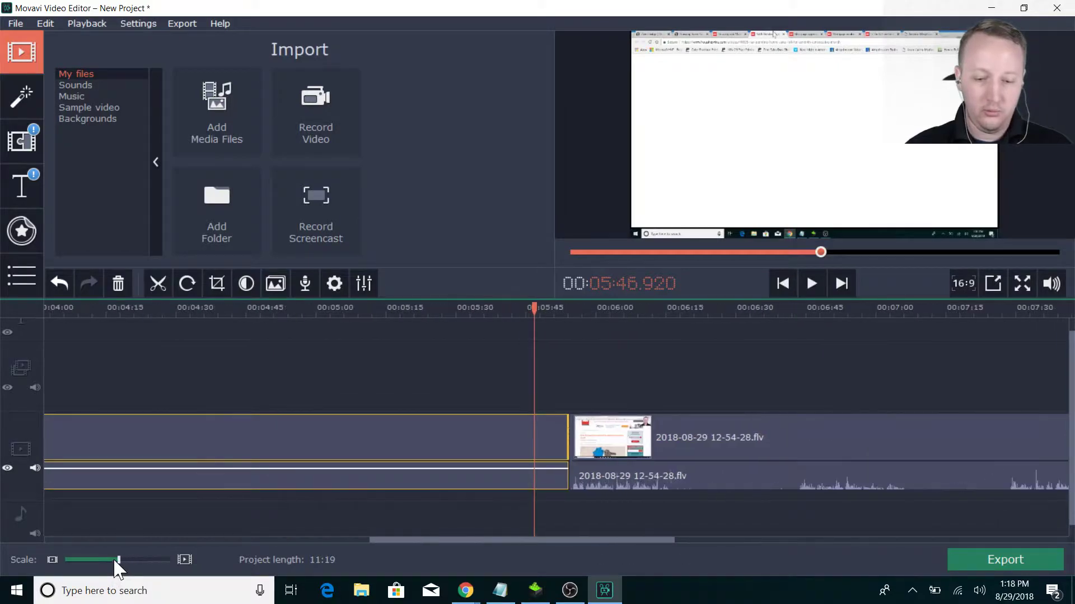
left_click(324, 443)
key("Delete")
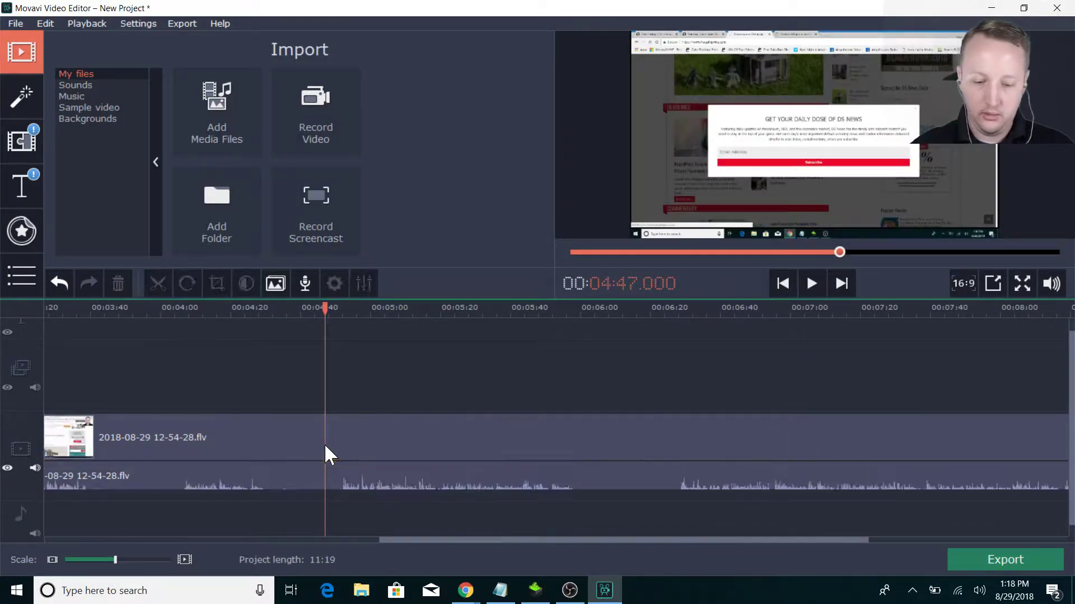
key("space")
left_click(619, 451)
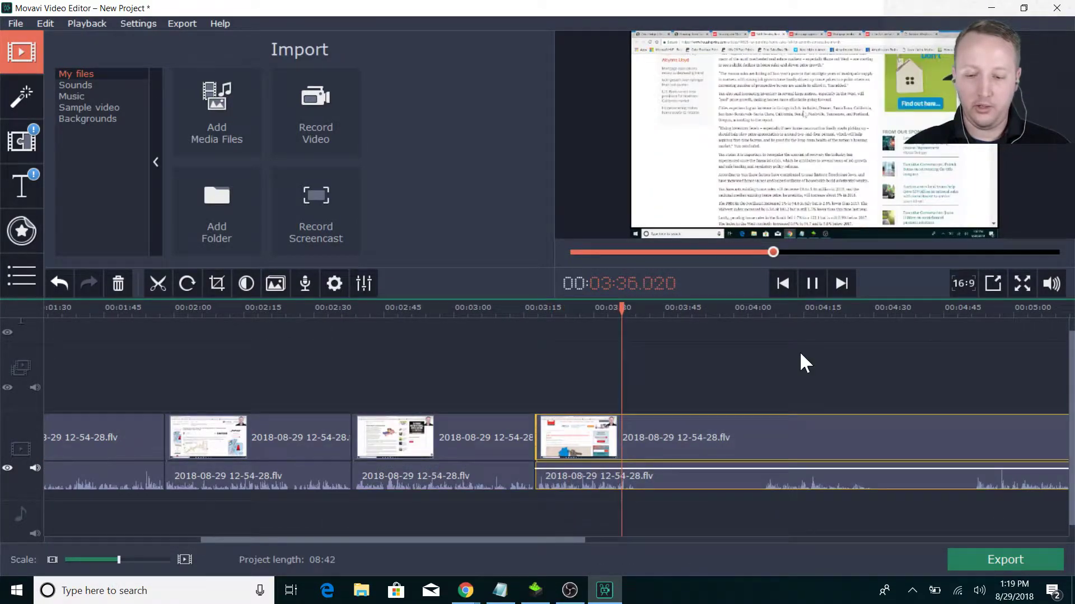
Step: Split the recording at 03:39 and 04:06 and delete the piece between
left_click(812, 284)
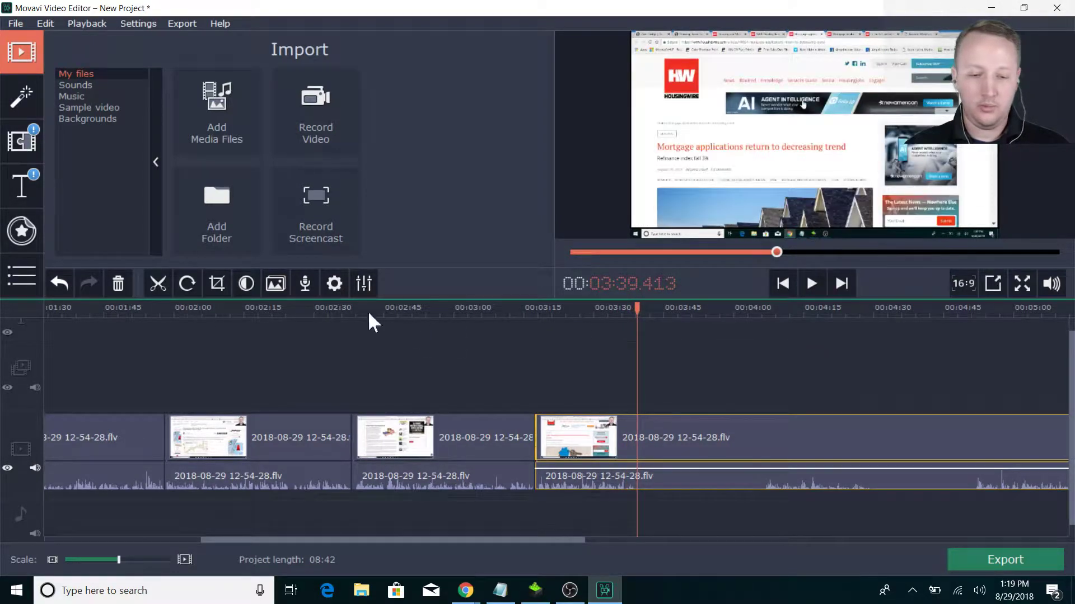
left_click(157, 284)
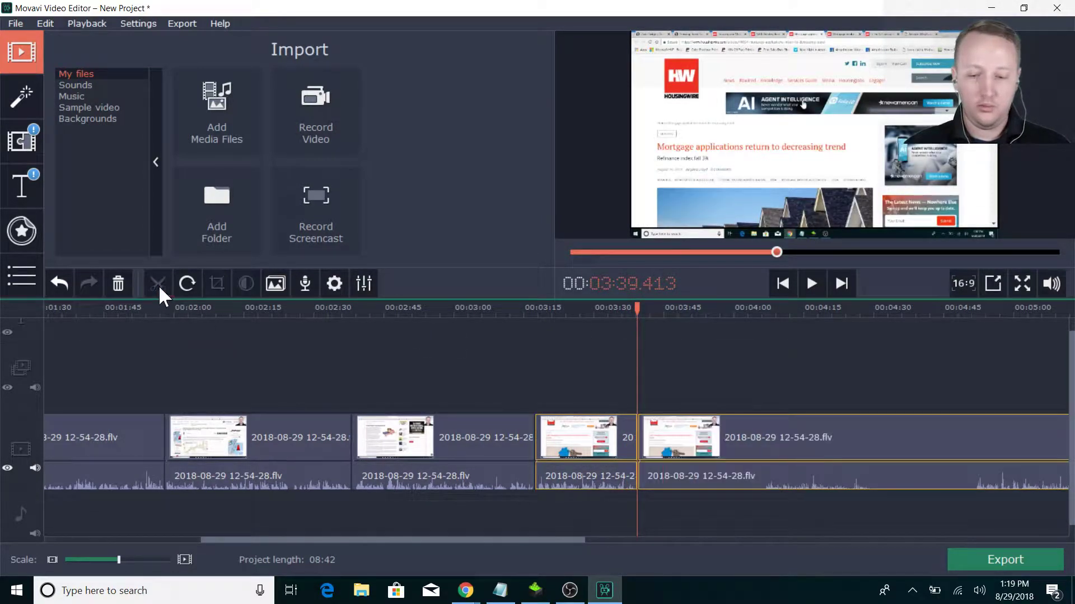
left_click(748, 445)
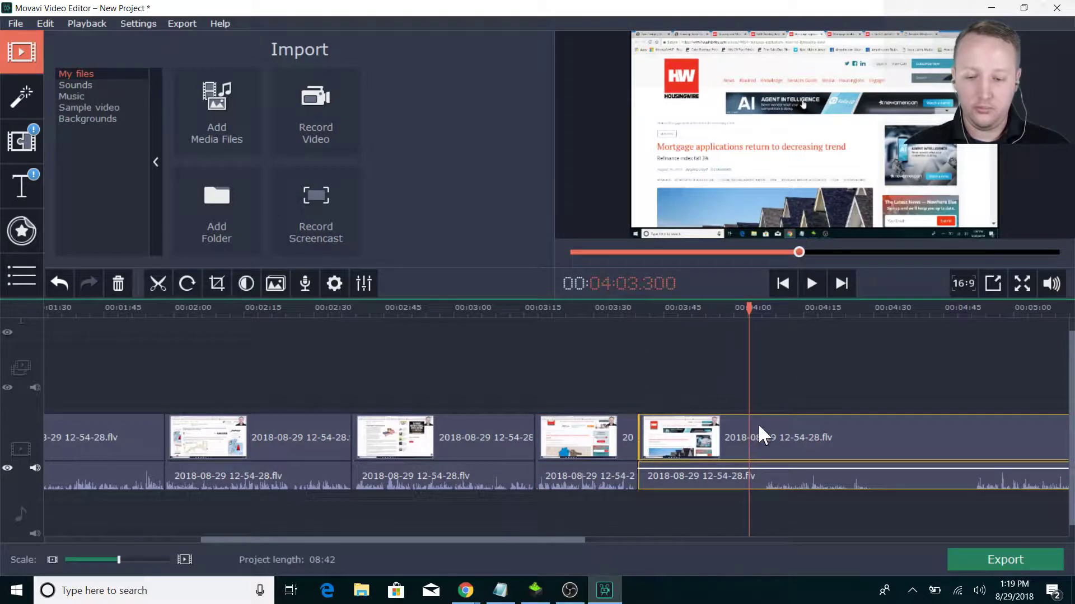
left_click(812, 284)
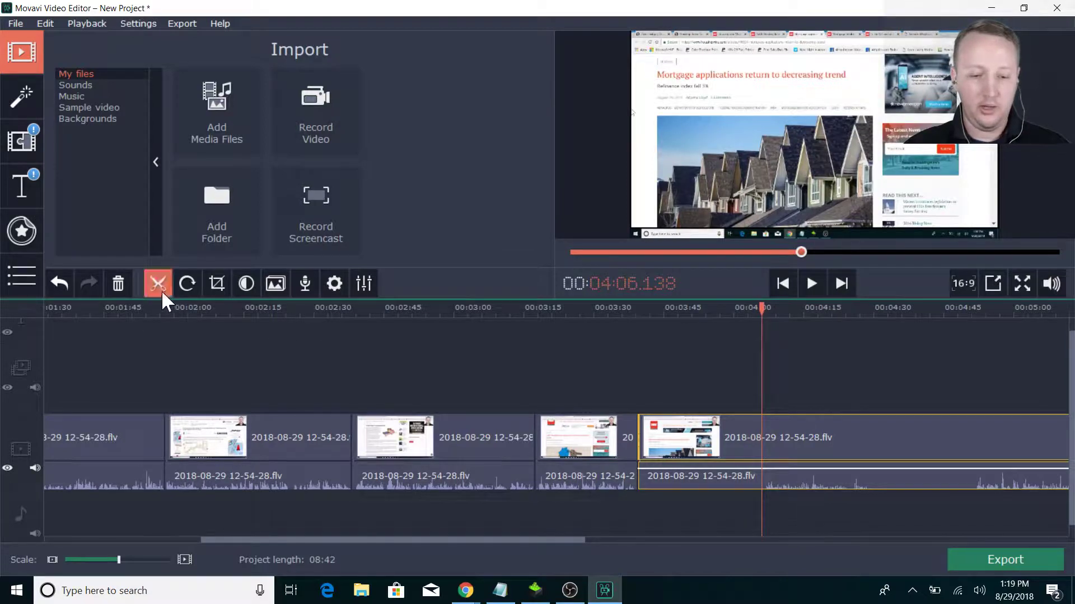
left_click(161, 290)
left_click(743, 431)
key("Delete")
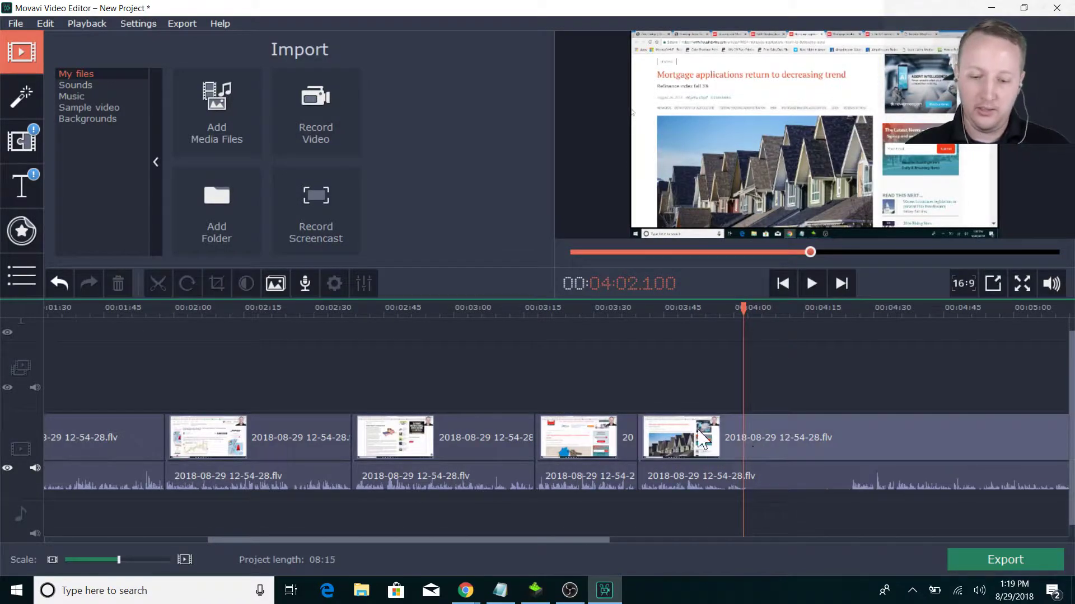
Step: Play back the edit and stop at 04:03.773
left_click(619, 437)
left_click(812, 284)
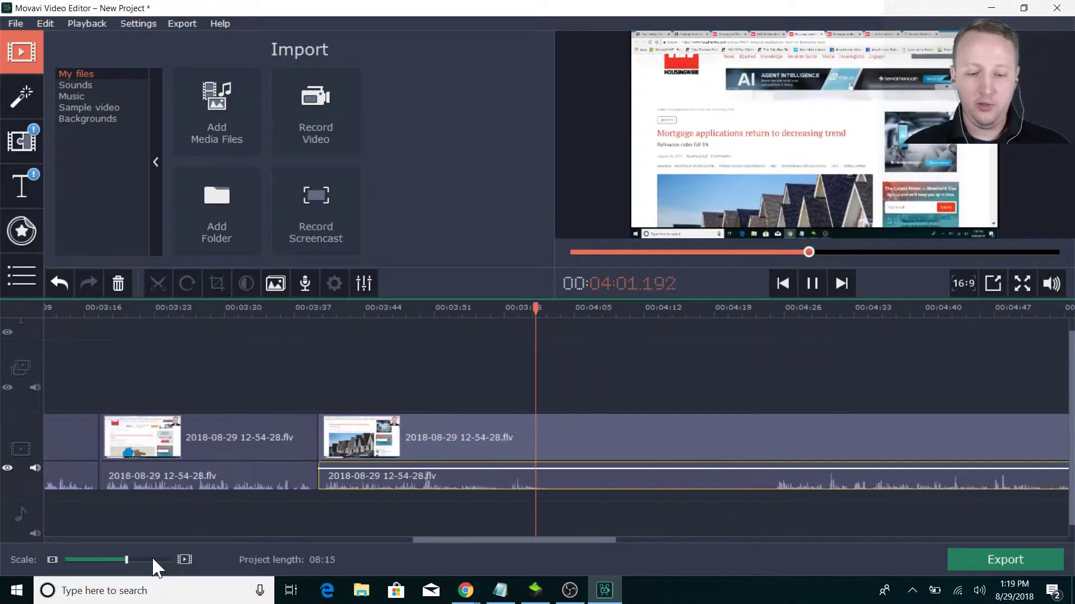
left_click(154, 559)
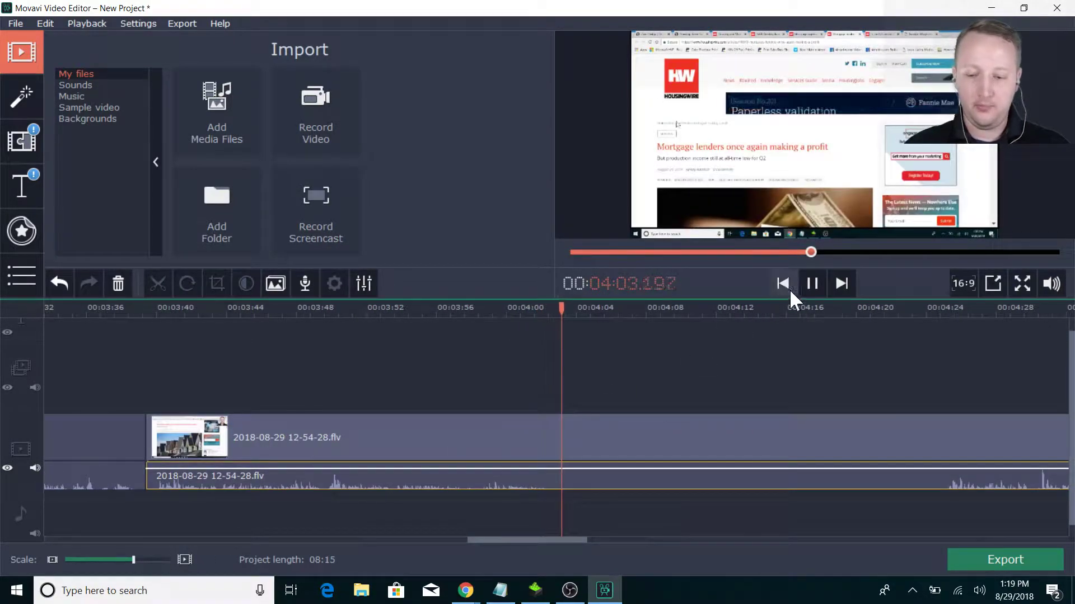
left_click(811, 284)
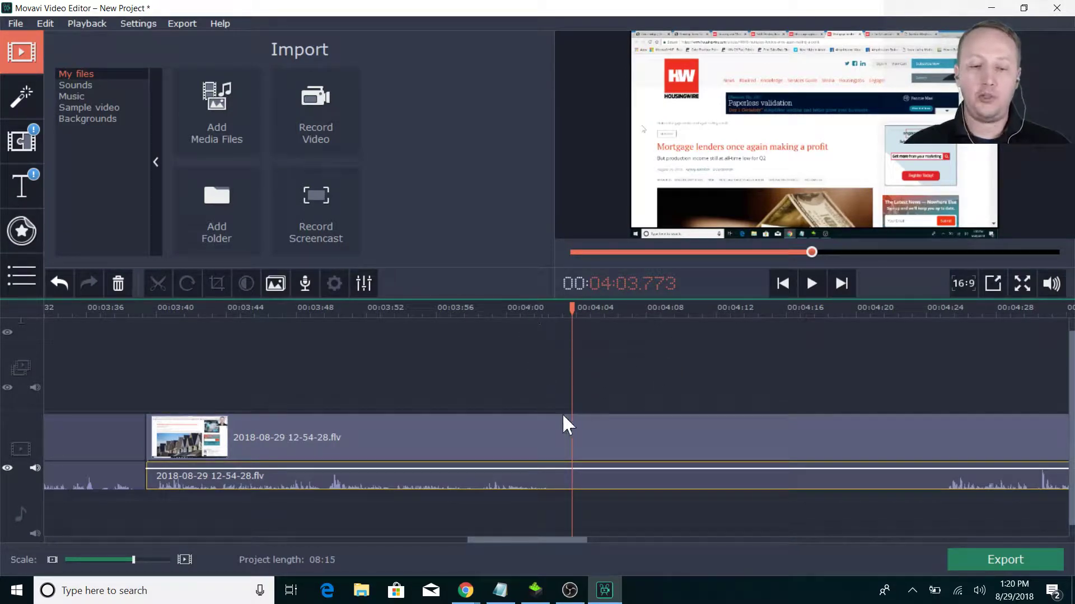
Step: Cut the 04:03.680–04:24.760 stretch from the recording and replay the edit
left_click(571, 433)
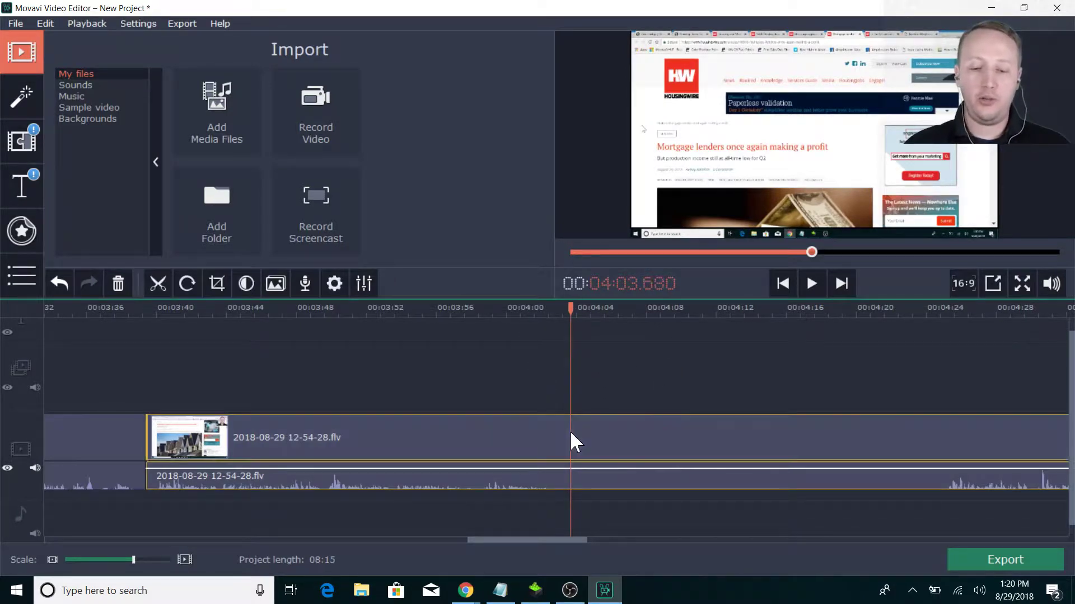
left_click(158, 283)
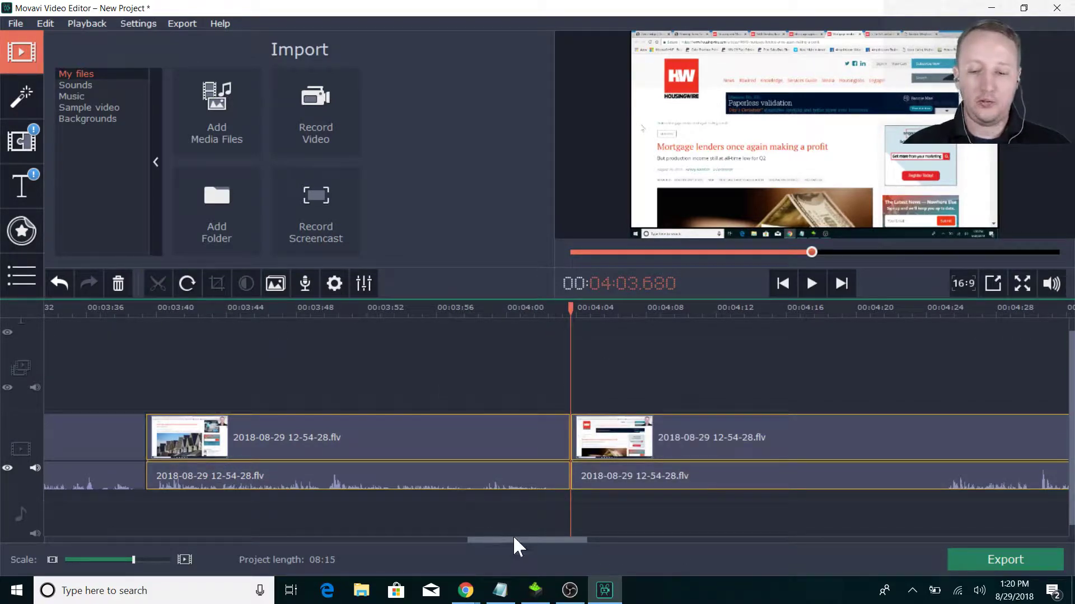
left_click_drag(528, 538, 544, 539)
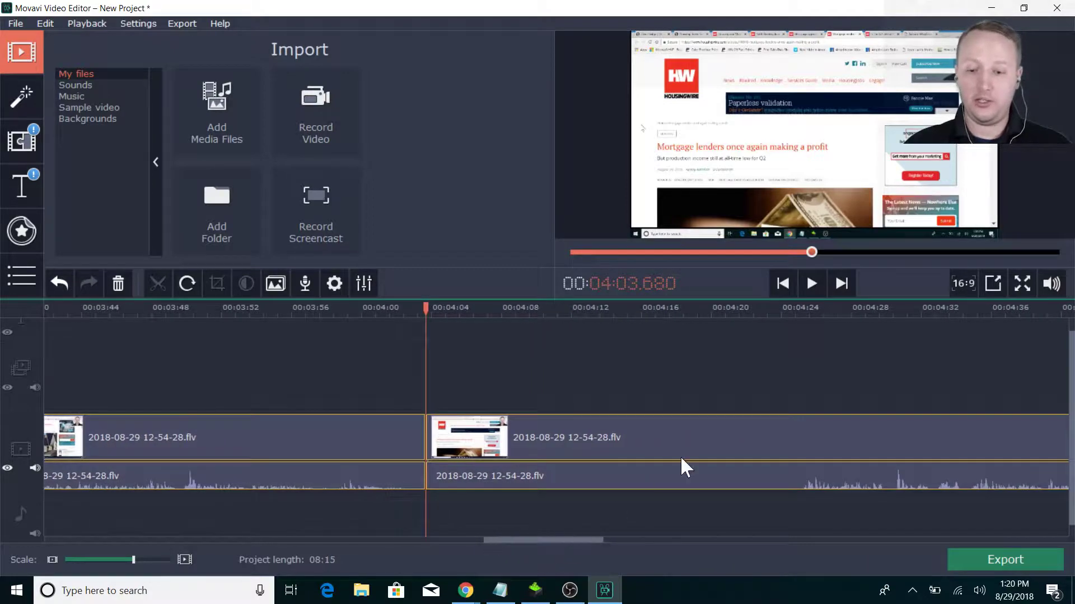
left_click(751, 438)
left_click(774, 432)
left_click(795, 443)
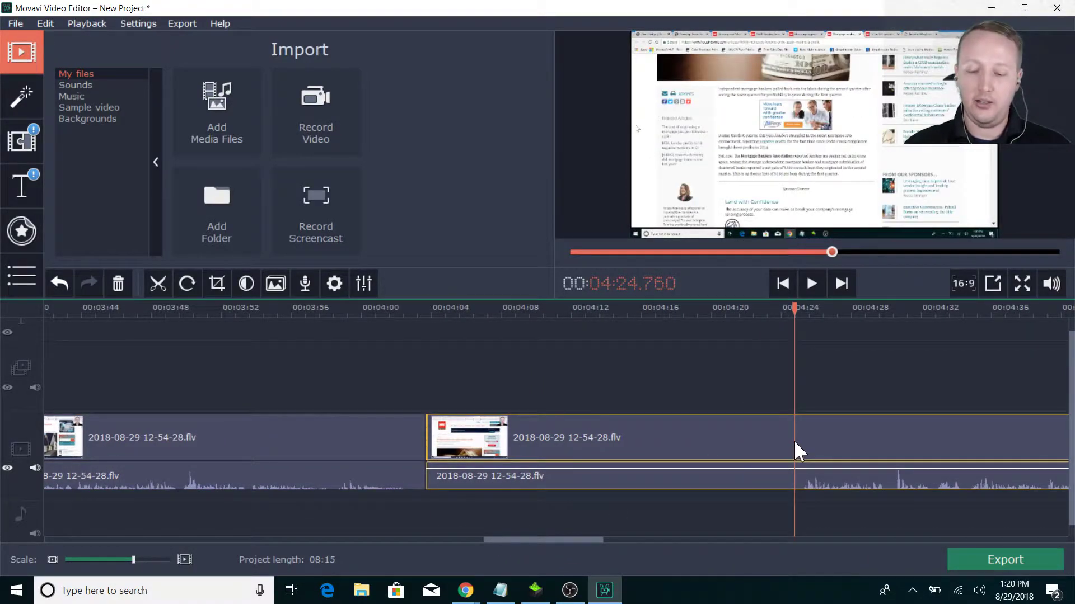
left_click(160, 286)
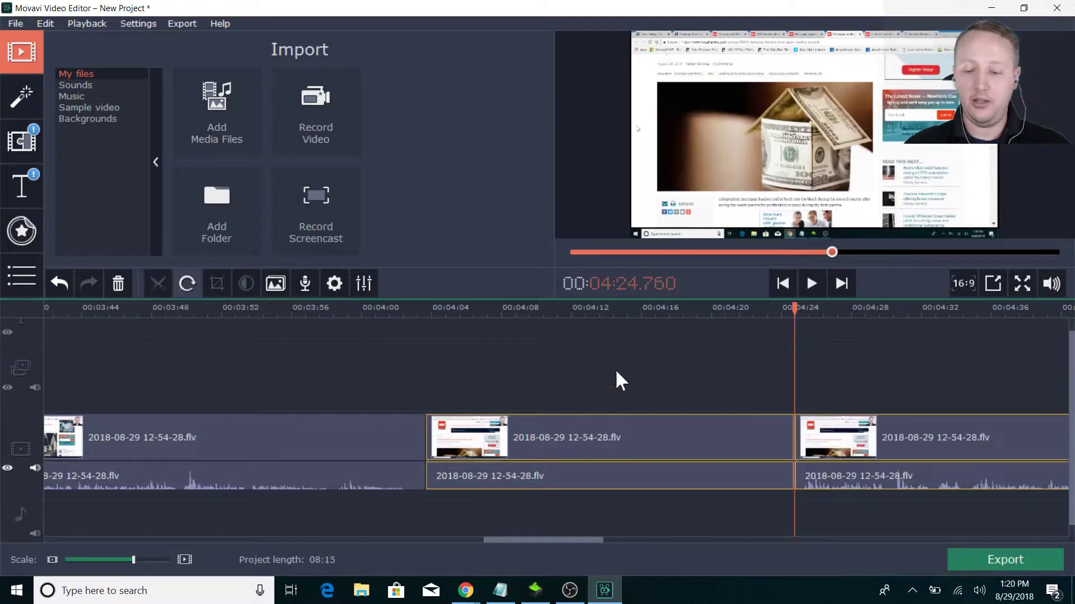
left_click(616, 431)
key("Delete")
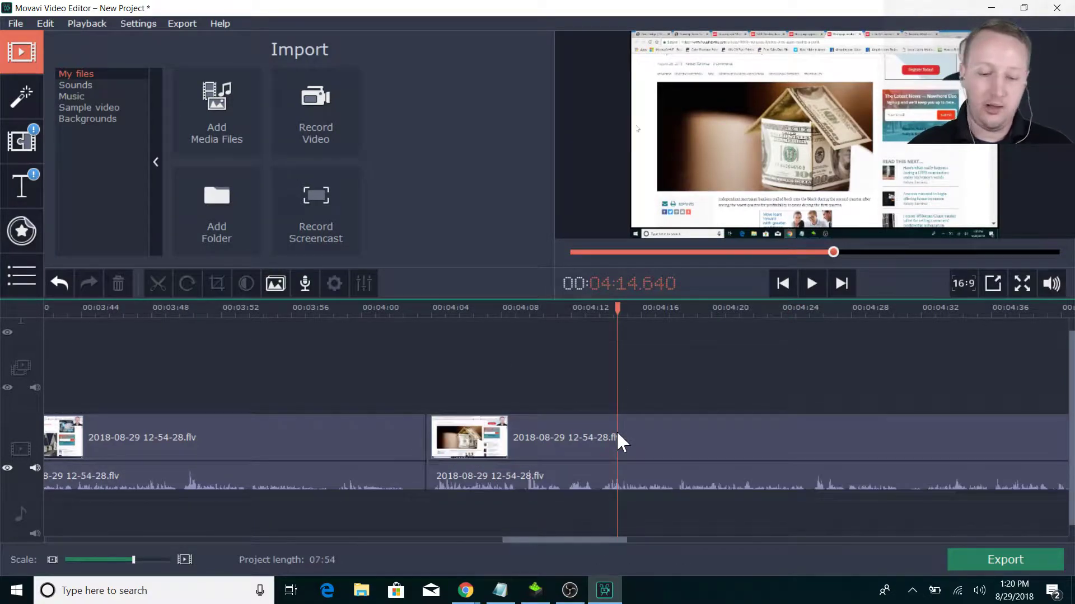
left_click(368, 431)
left_click(813, 285)
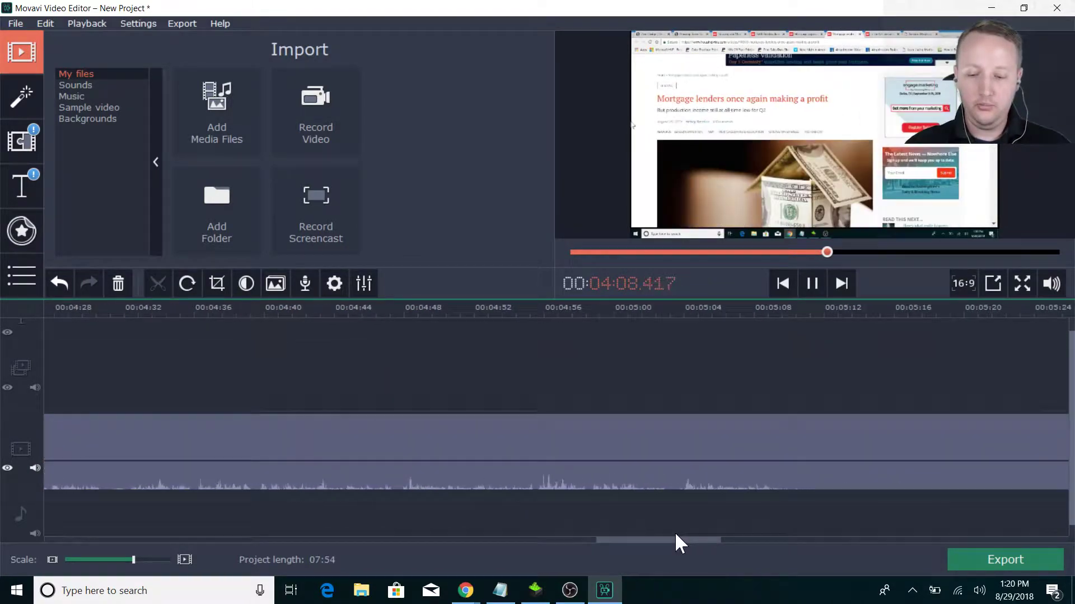
left_click_drag(679, 540, 686, 541)
left_click(678, 481)
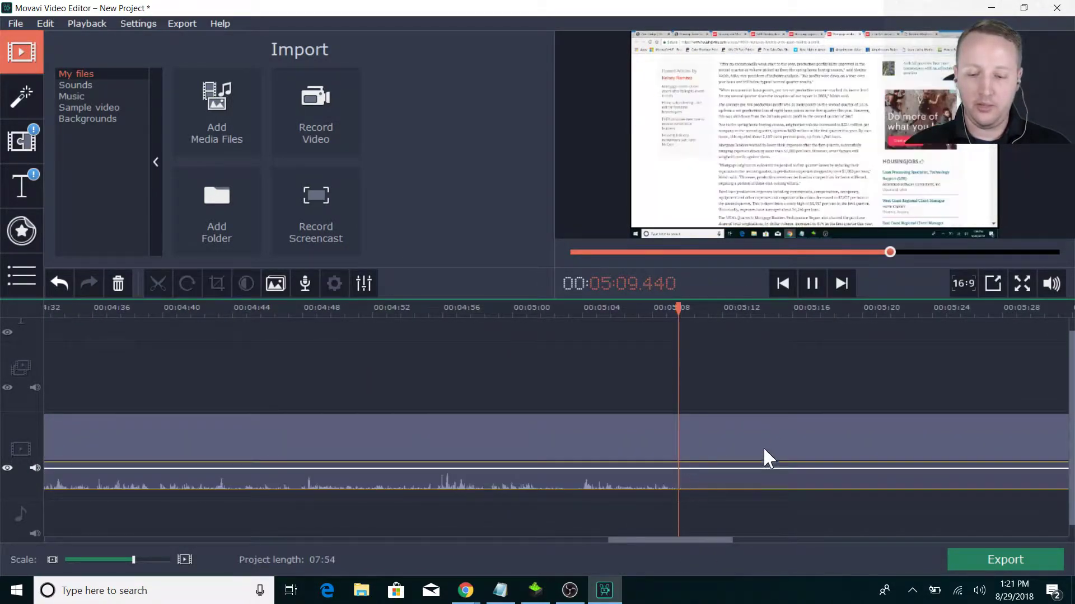
left_click(810, 280)
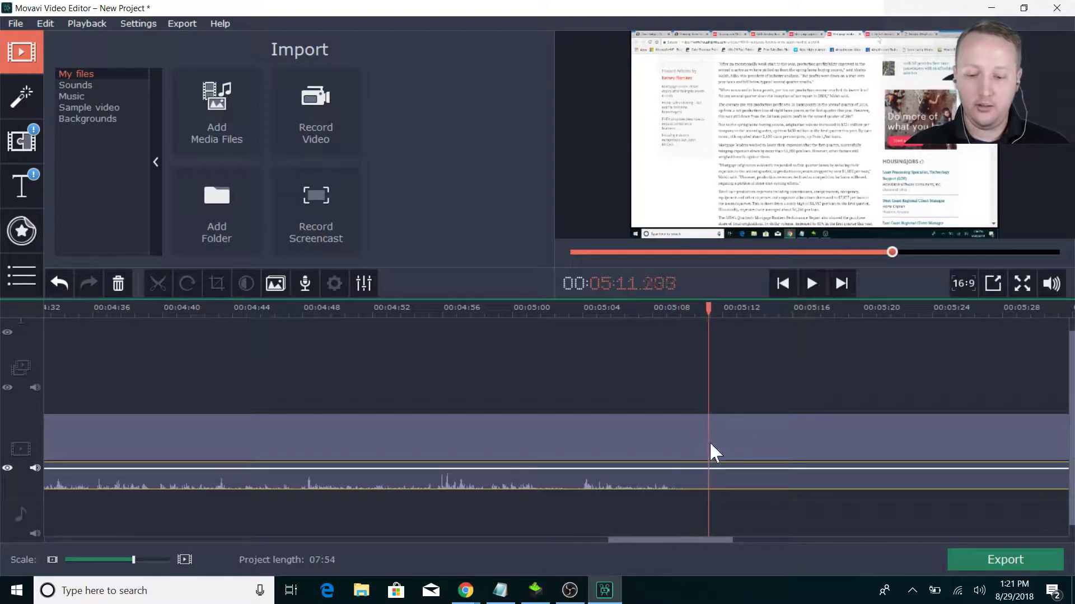
left_click(697, 447)
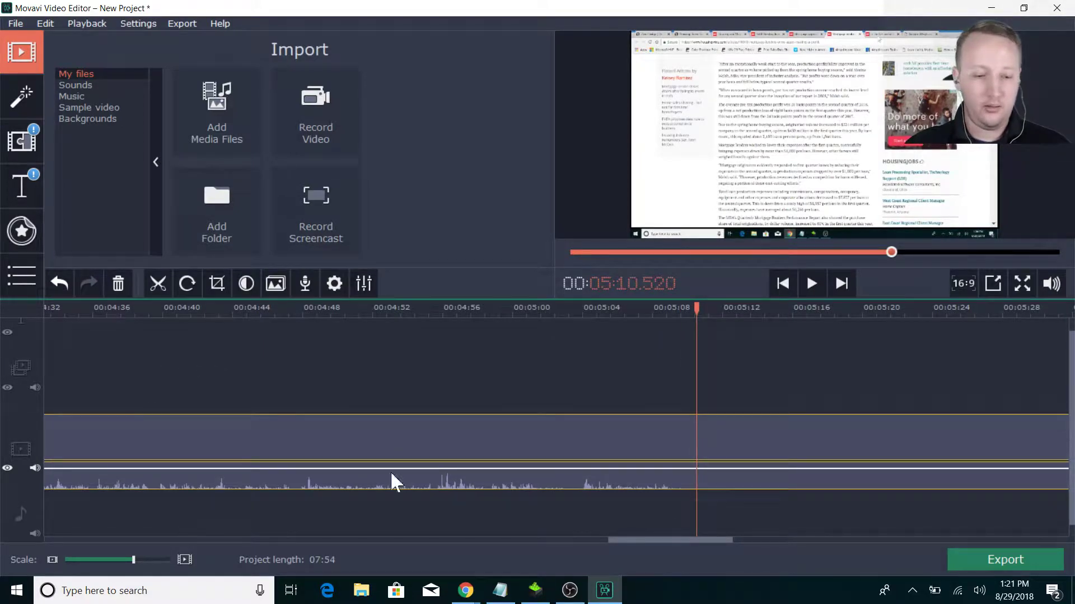
left_click(159, 557)
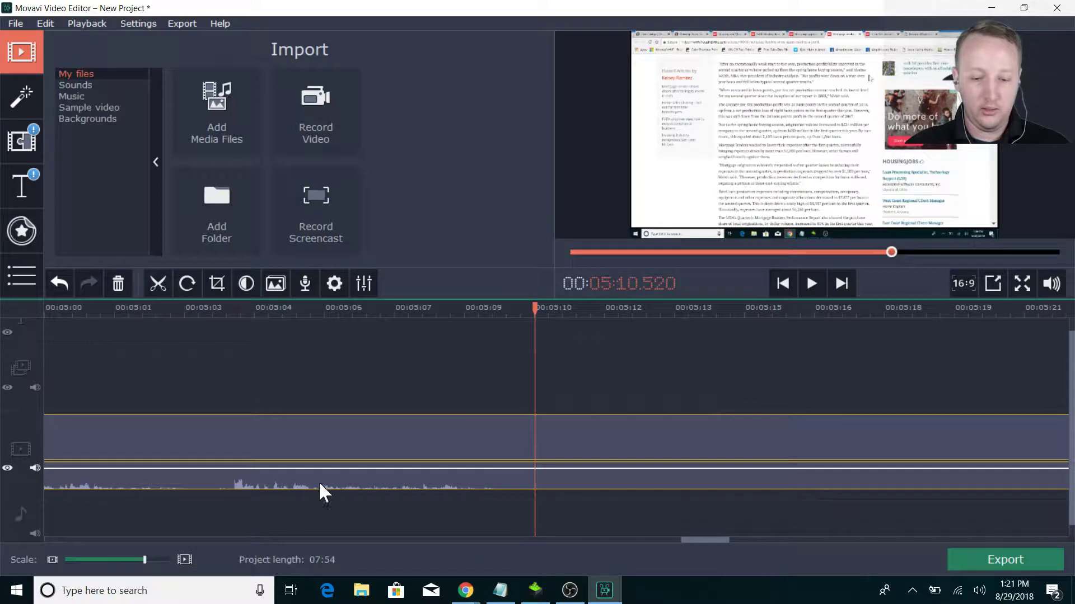
left_click(491, 445)
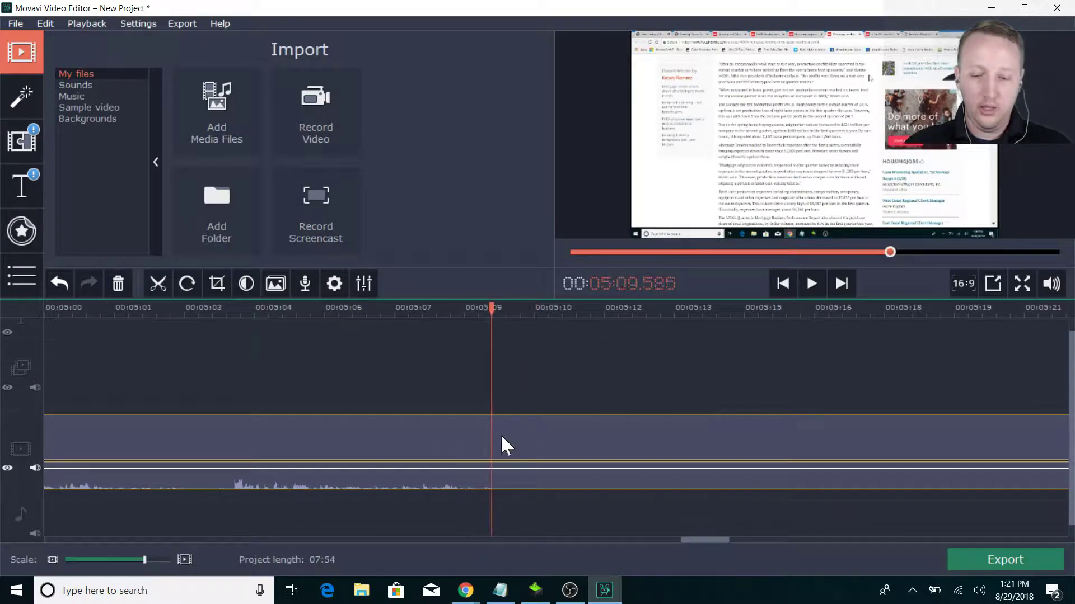
left_click(455, 433)
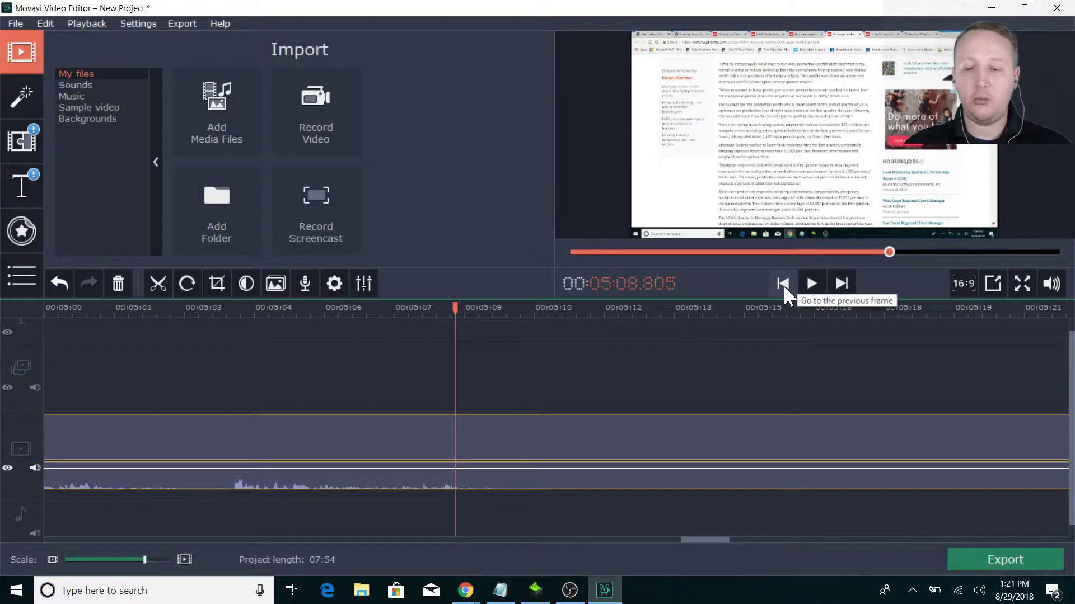
left_click(846, 282)
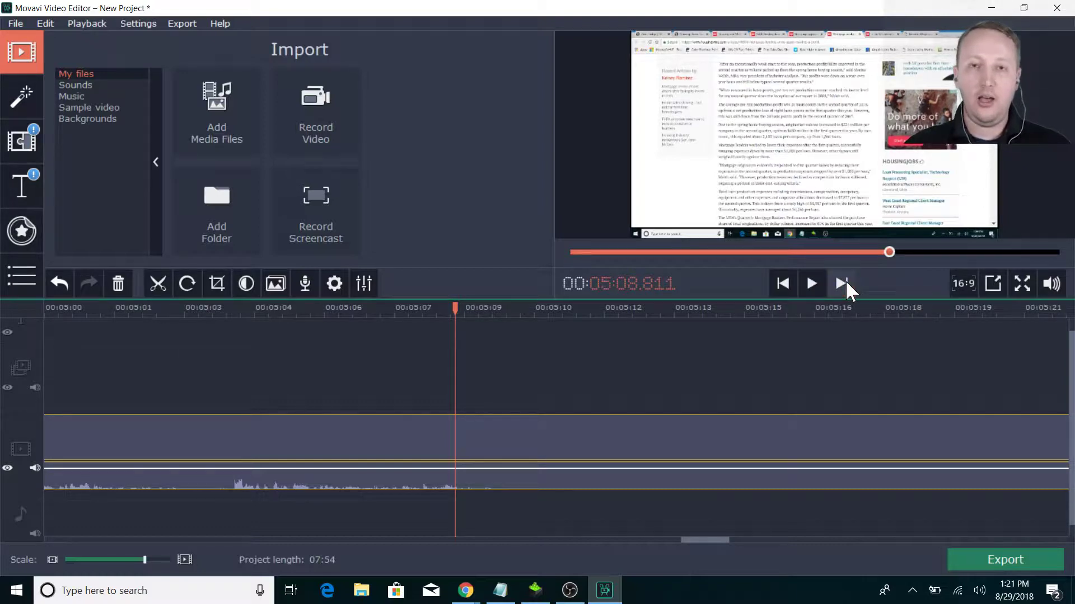
left_click(845, 282)
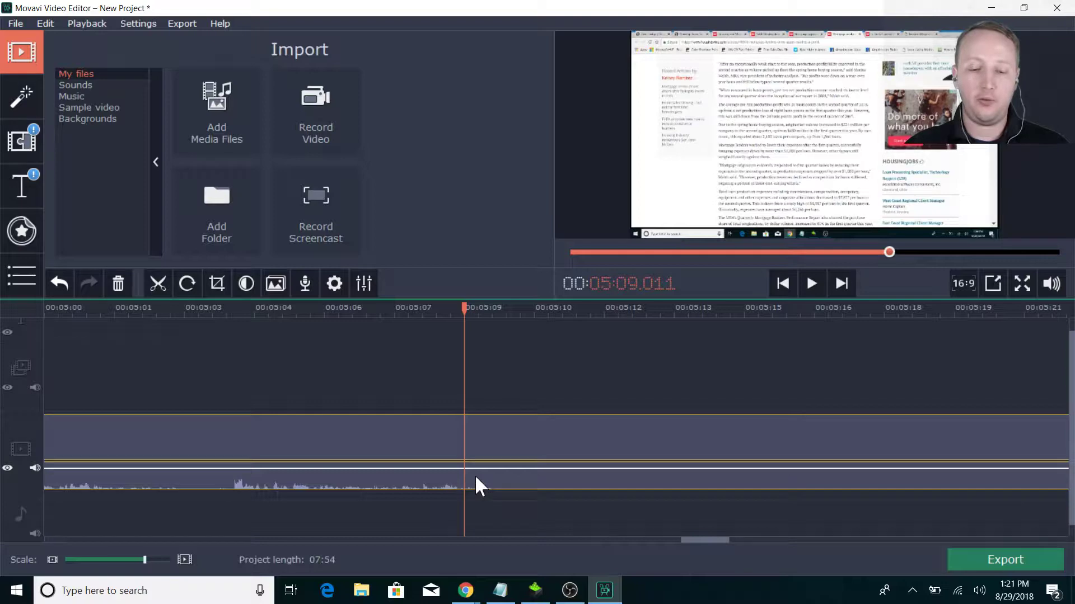
left_click(811, 280)
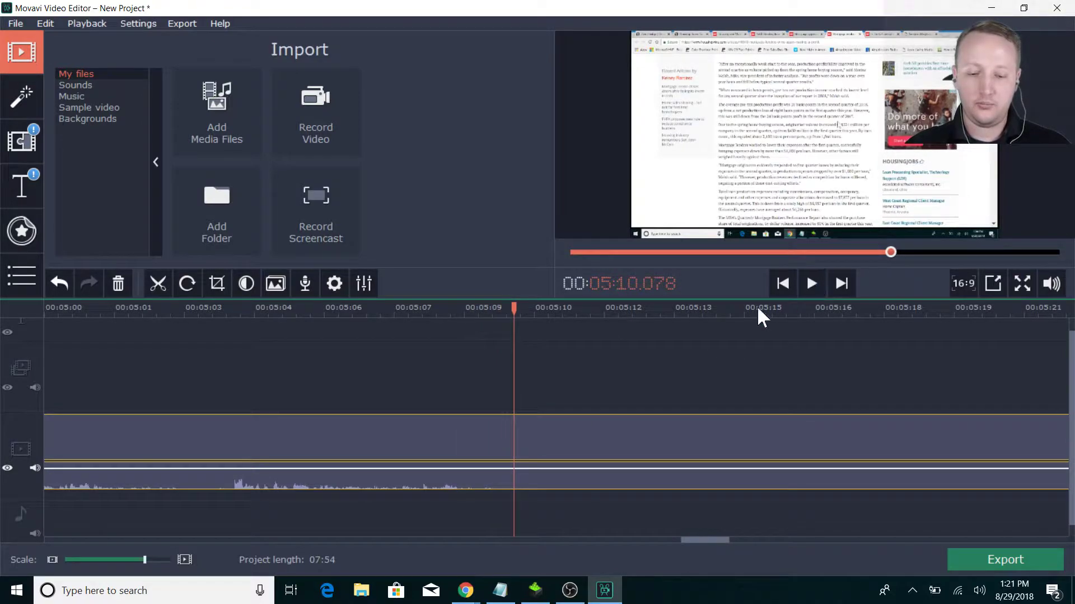
Step: Split at 05:10 and 05:40 and delete the silent piece between them
left_click(154, 277)
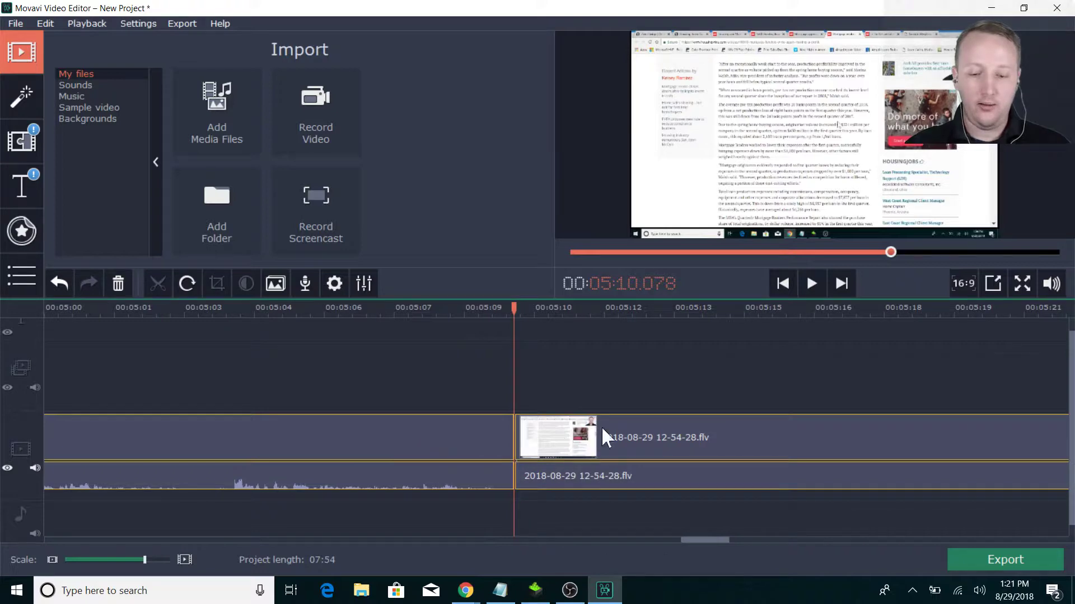
left_click(95, 560)
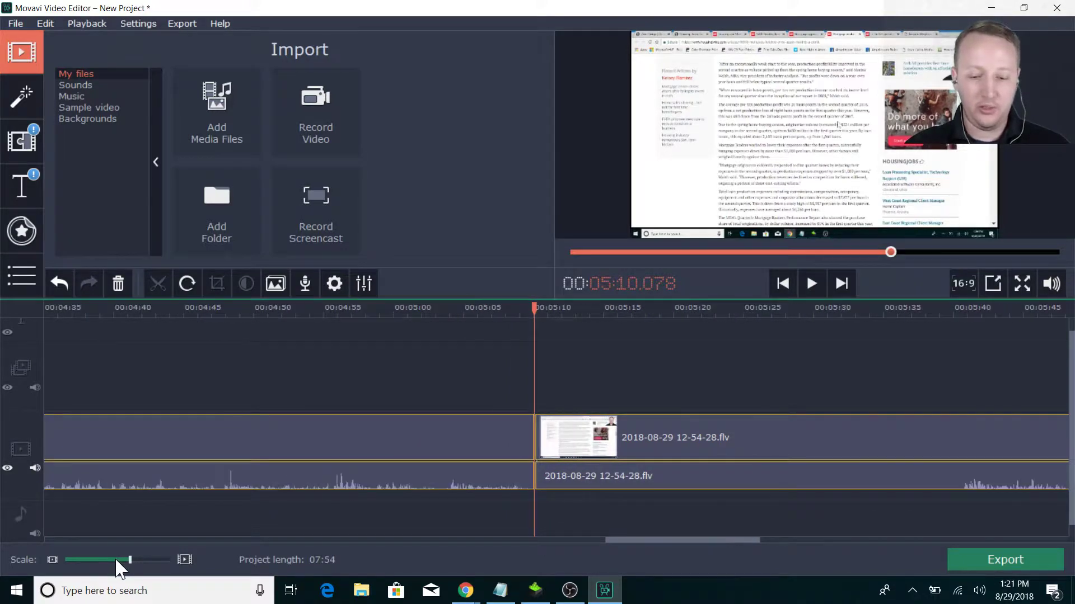
left_click(959, 451)
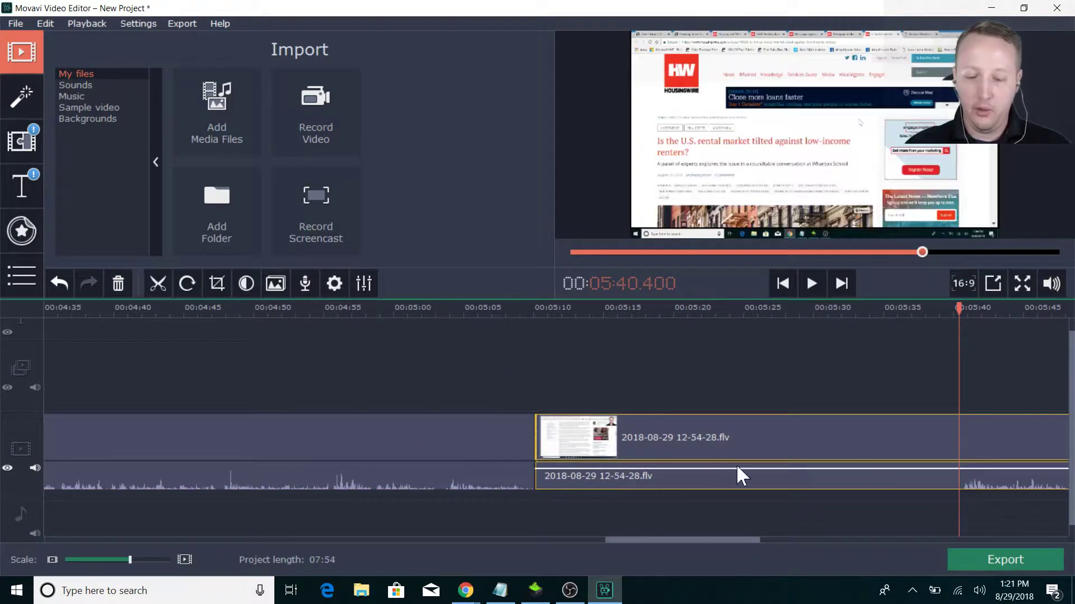
left_click_drag(651, 539, 688, 539)
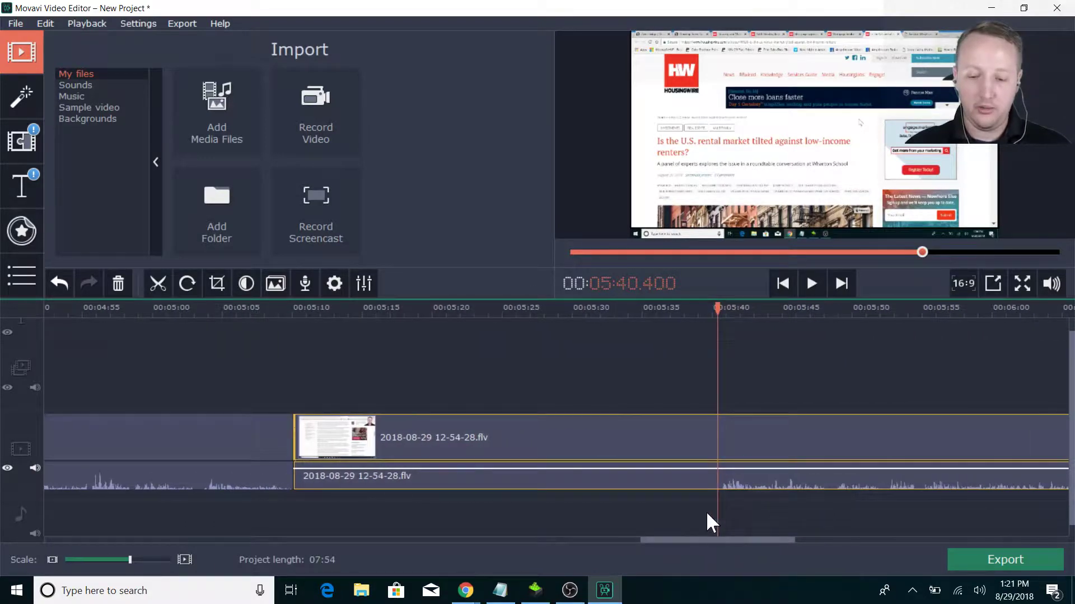
left_click_drag(137, 558, 154, 562)
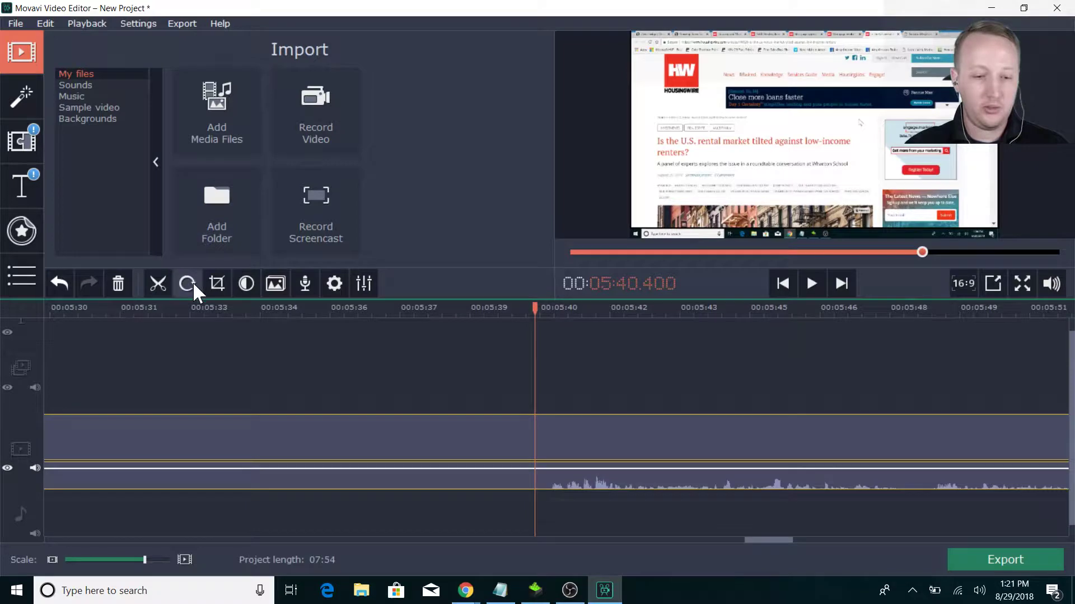
left_click(436, 434)
key("Delete")
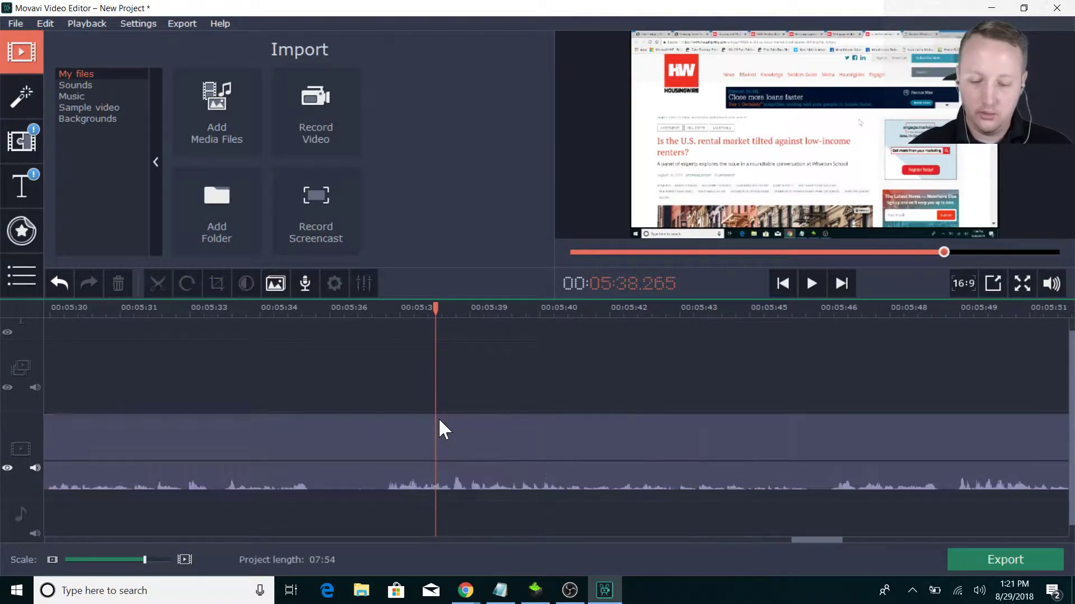
Step: Play back the edit and review the recording's ending, pausing at 07:20
left_click(124, 560)
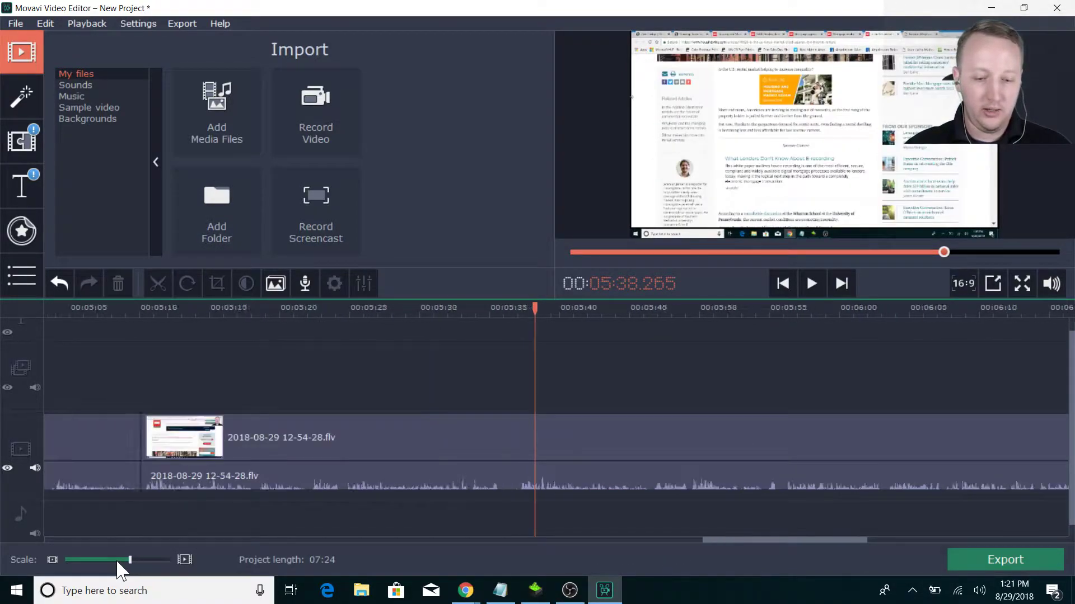
left_click(278, 439)
key("space")
left_click_drag(744, 540, 898, 540)
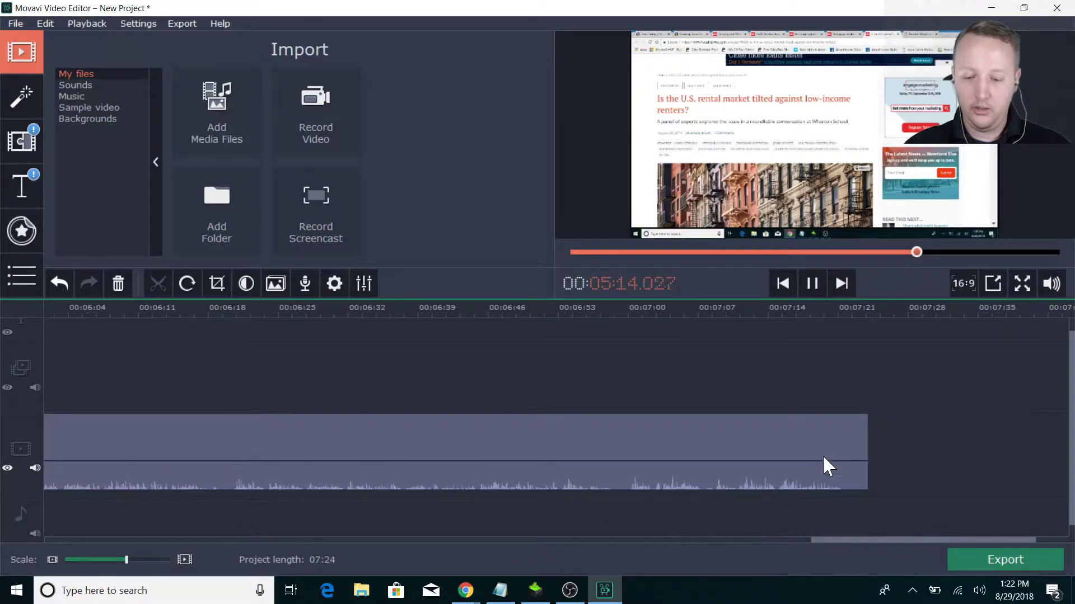
left_click(778, 445)
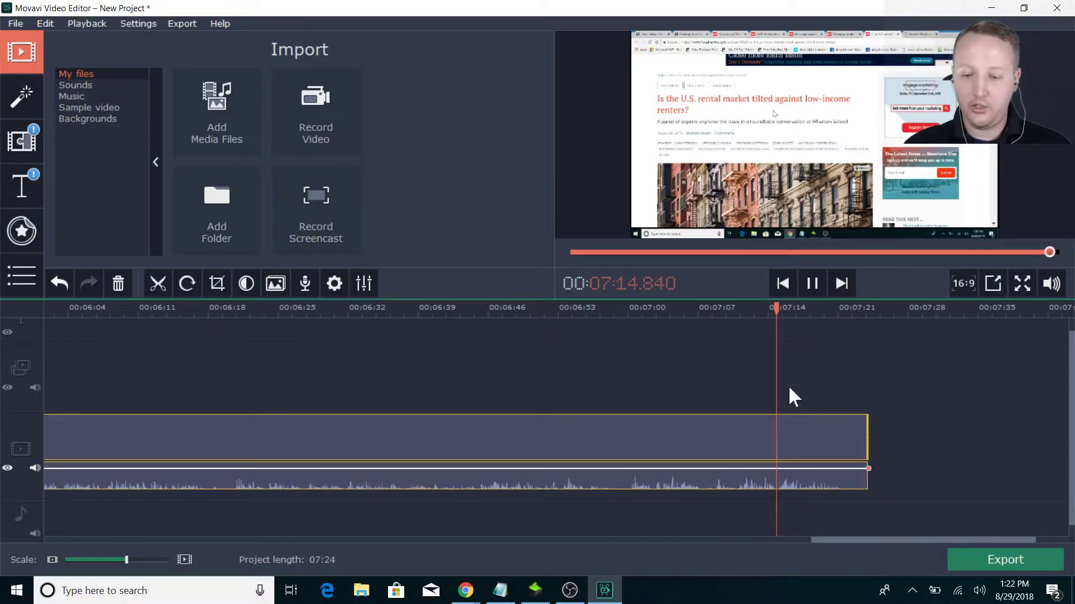
left_click(812, 283)
left_click(154, 559)
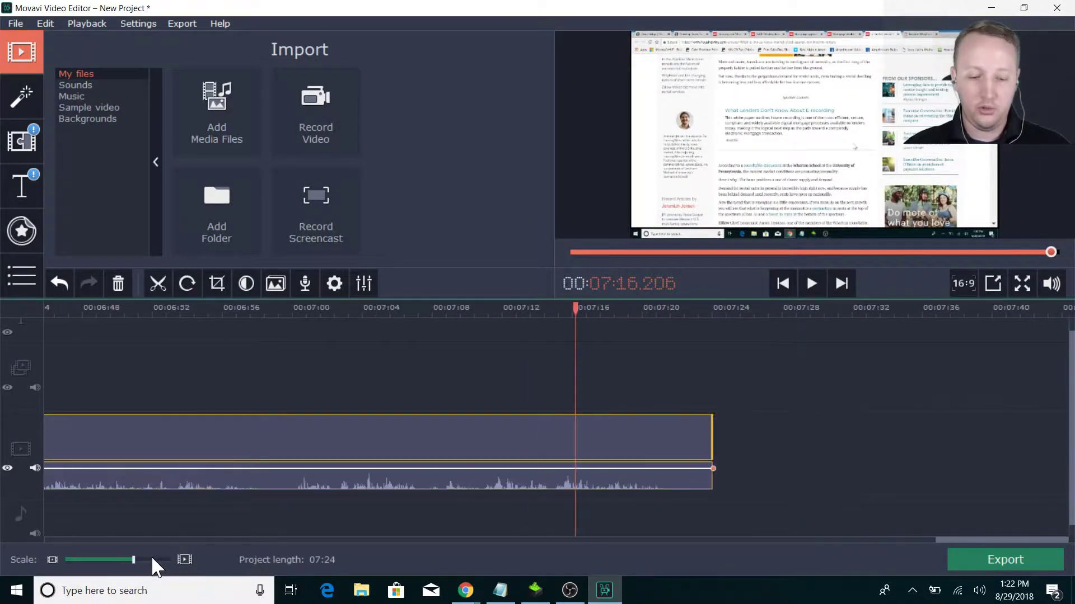
left_click(812, 284)
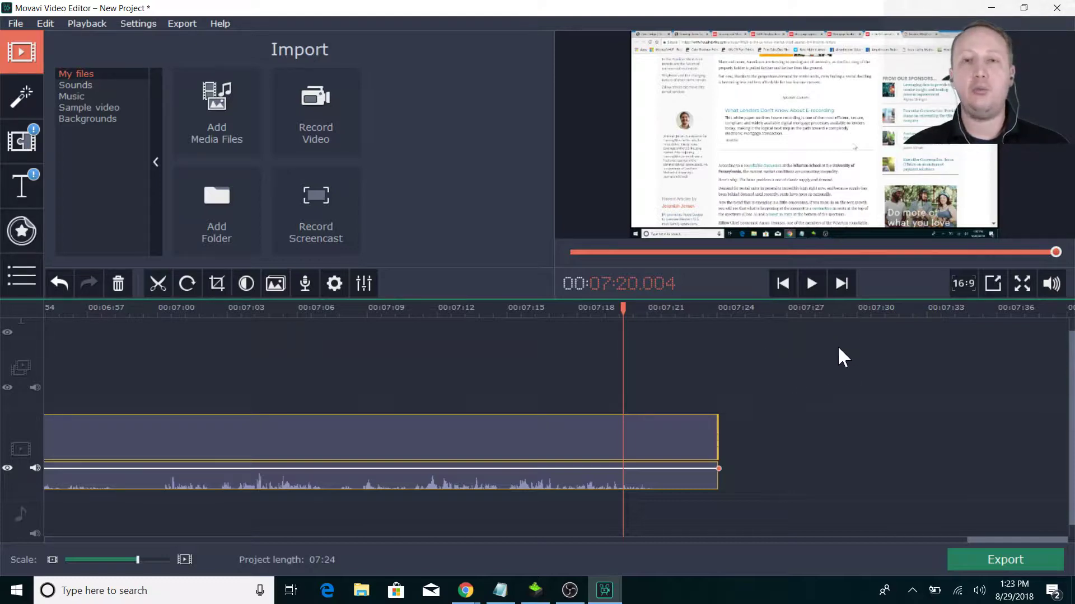
Step: Split at 07:21.327, delete the tail piece, and zoom out to view the whole project
left_click(812, 280)
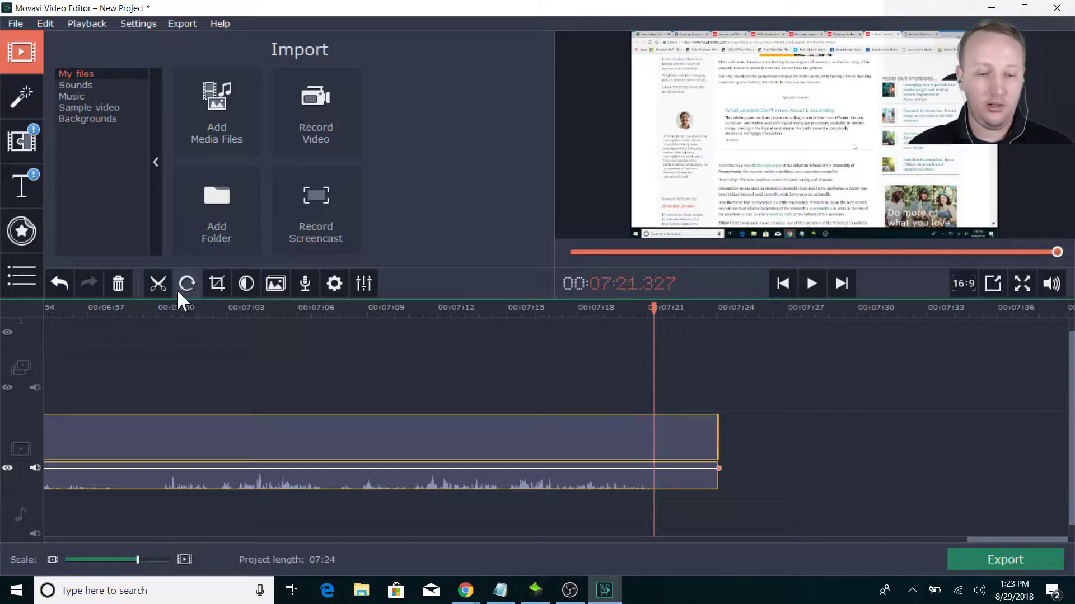
left_click(154, 284)
left_click(685, 443)
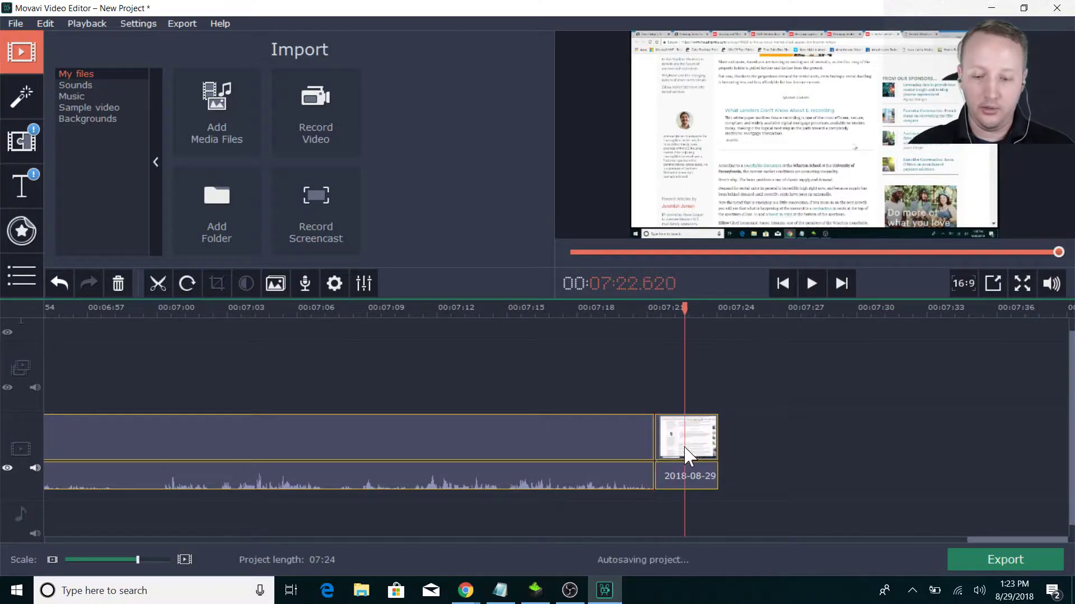
key("Delete")
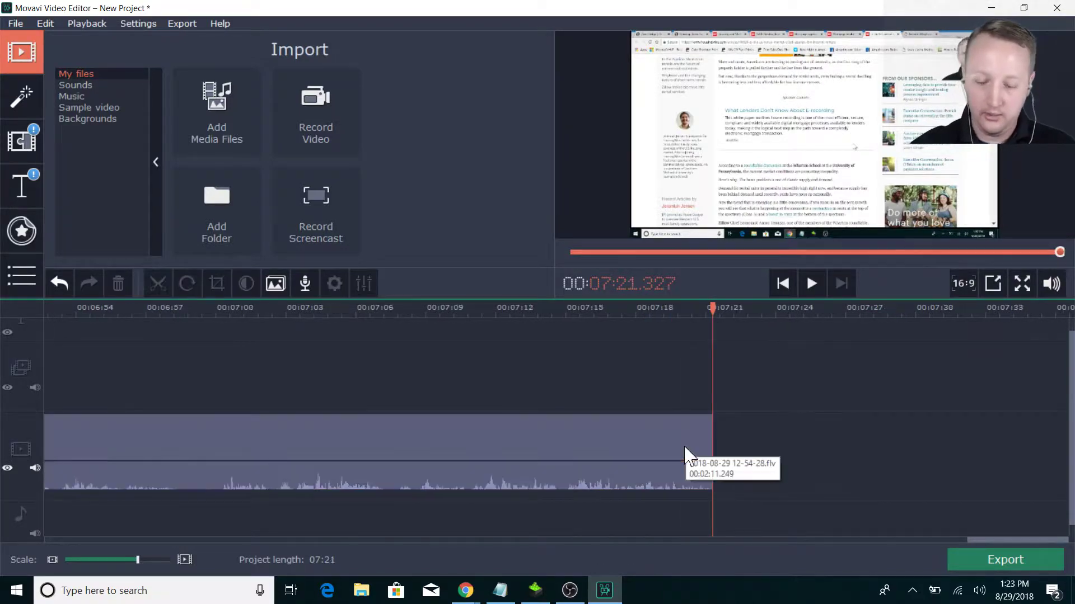
left_click(91, 561)
left_click(90, 560)
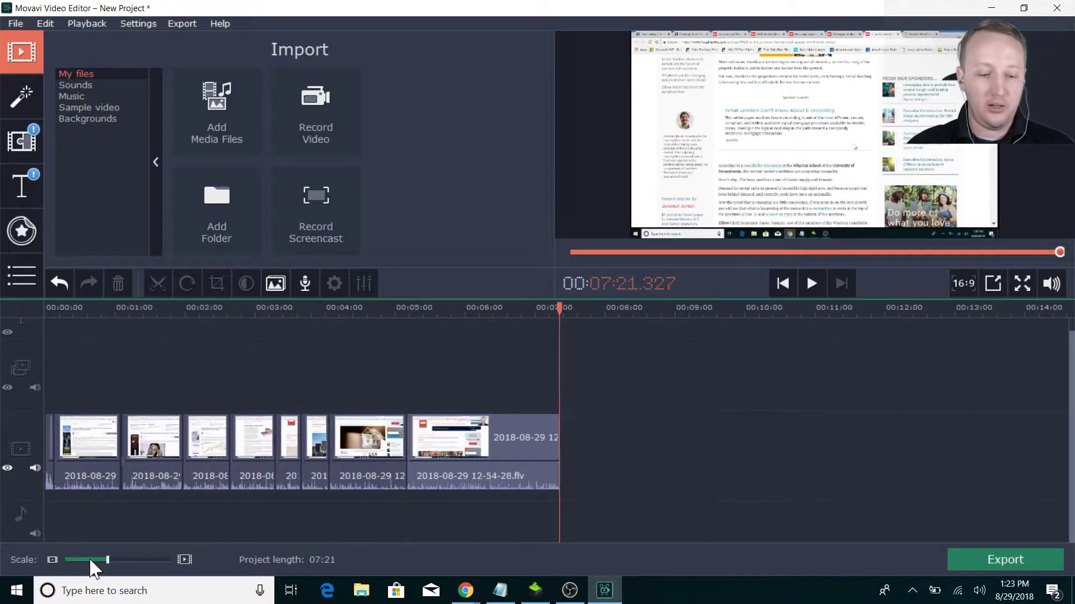
left_click(118, 558)
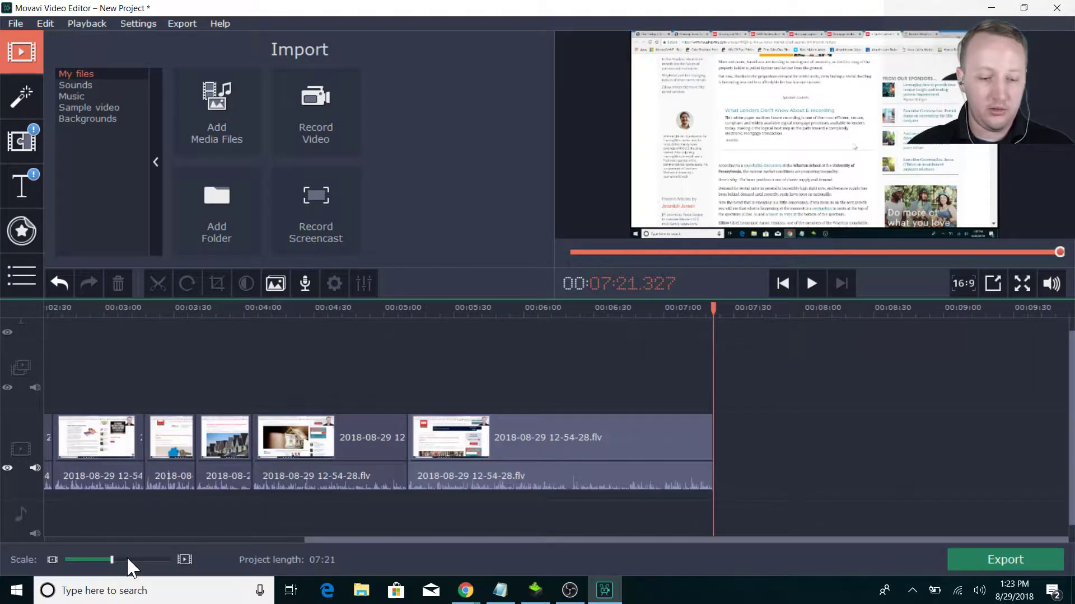
left_click_drag(397, 537, 80, 523)
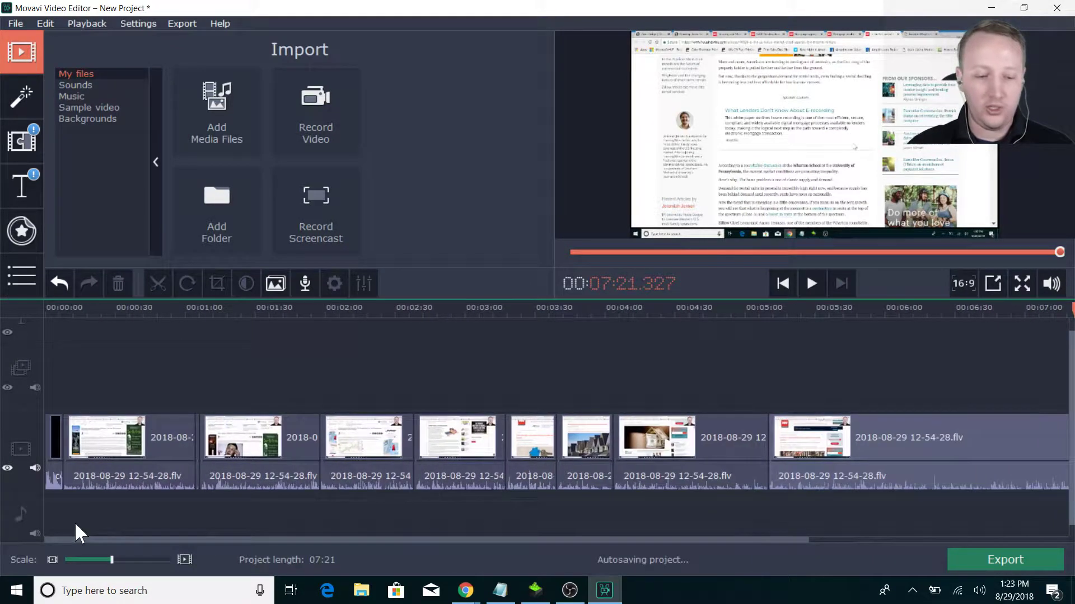
left_click_drag(201, 535, 399, 528)
Step: Import text intro.mp4 onto the timeline after the screen recording
left_click(213, 103)
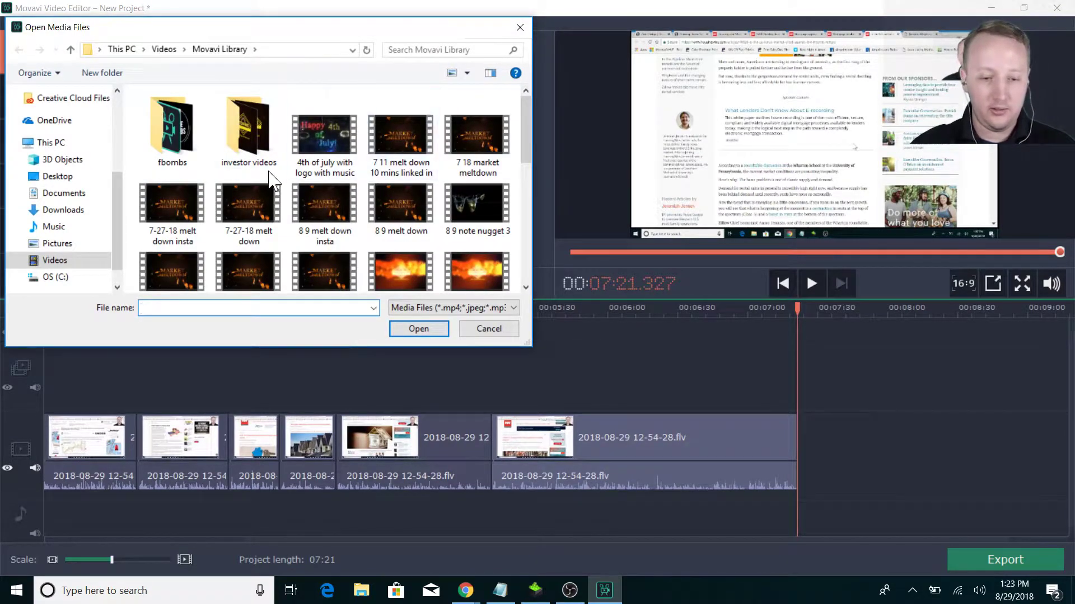
left_click_drag(529, 123, 523, 250)
left_click(186, 243)
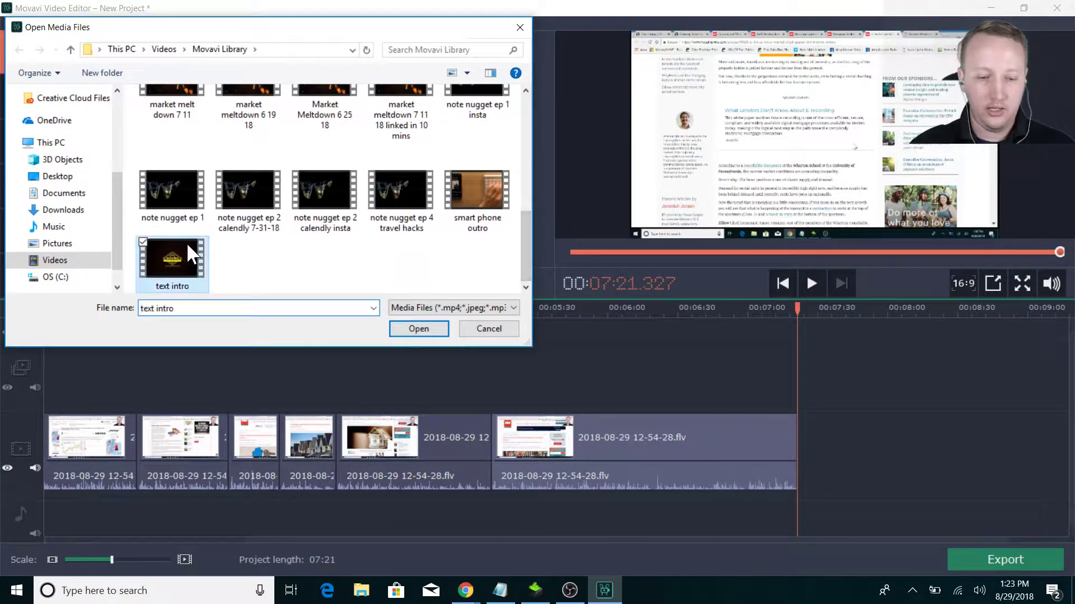
left_click(414, 329)
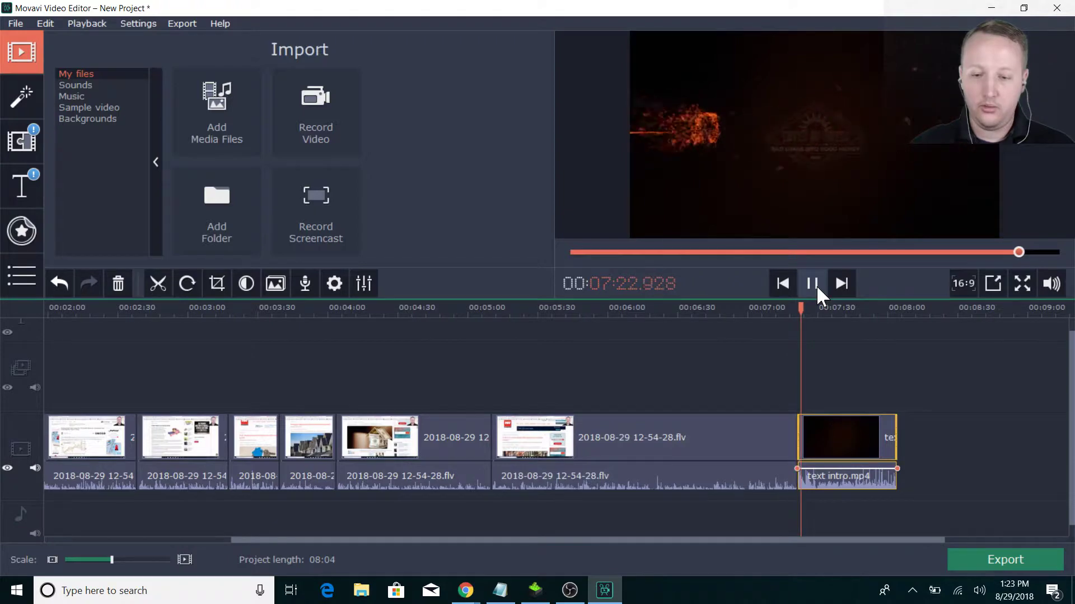
left_click(815, 283)
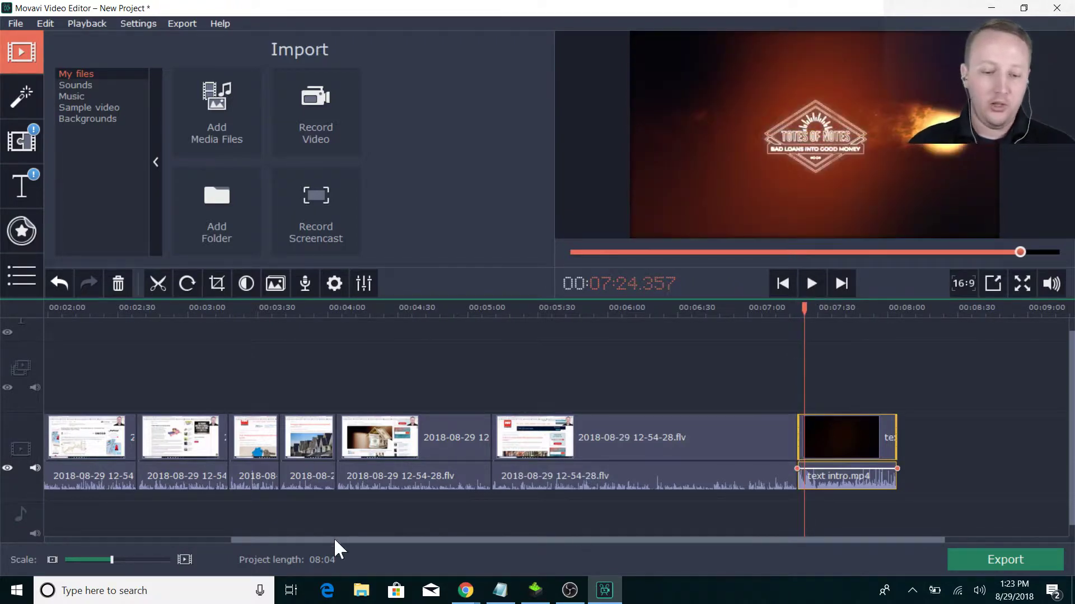
Step: Zoom the timeline in, scroll back to 00:00, and select the opening black intro clip
left_click_drag(333, 537, 133, 538)
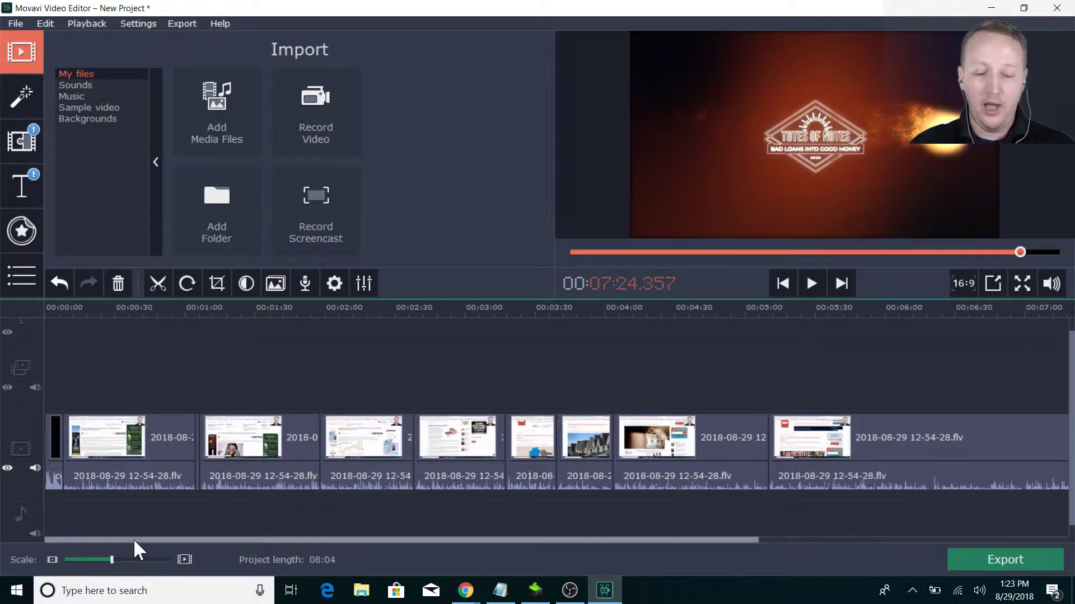
left_click(101, 561)
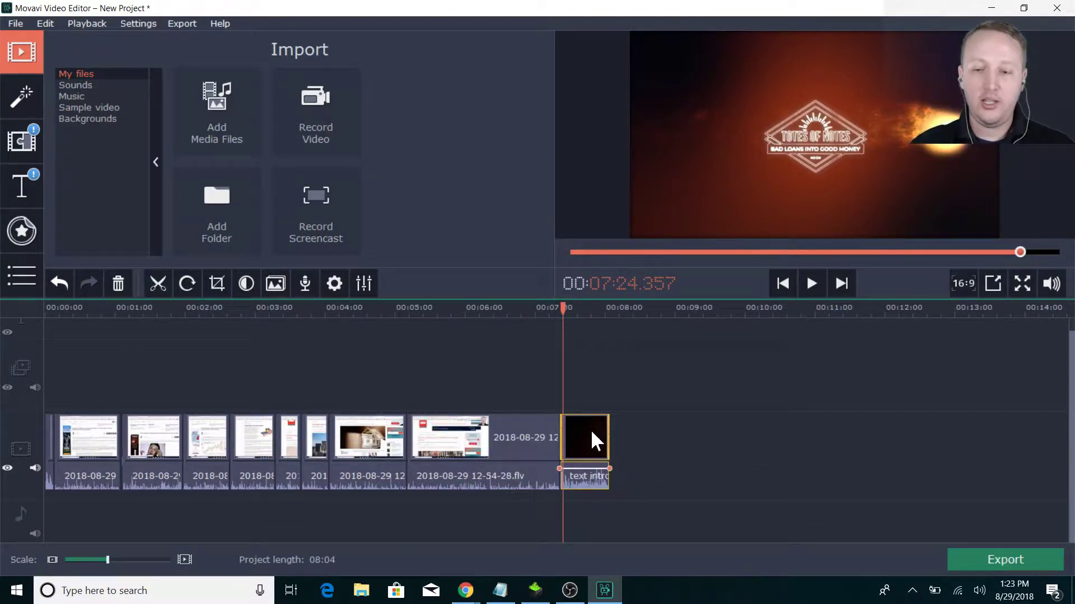
left_click(130, 560)
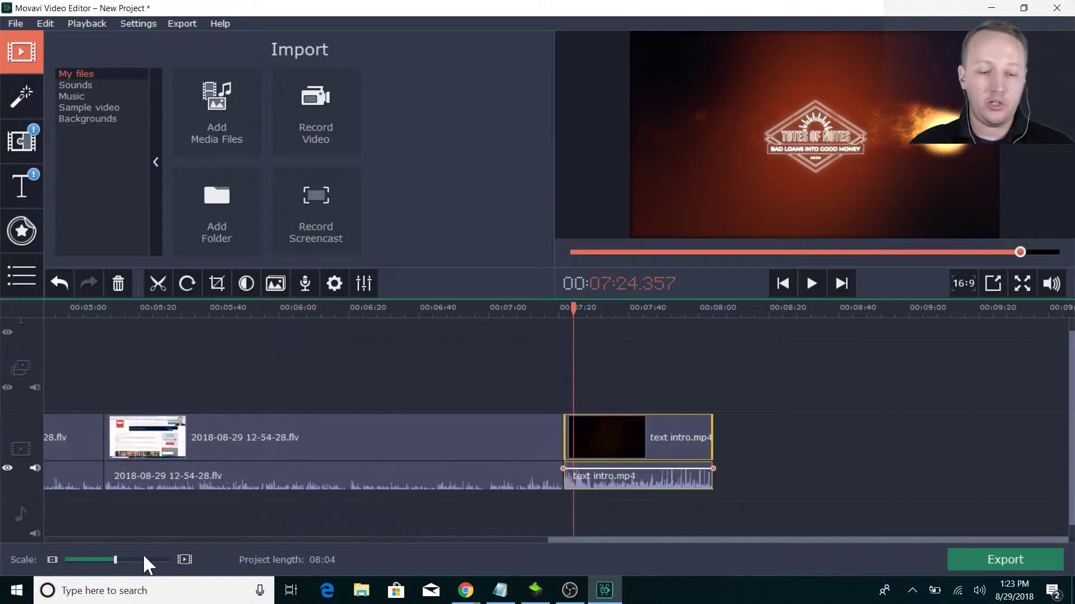
left_click(142, 559)
left_click_drag(725, 541, 7, 546)
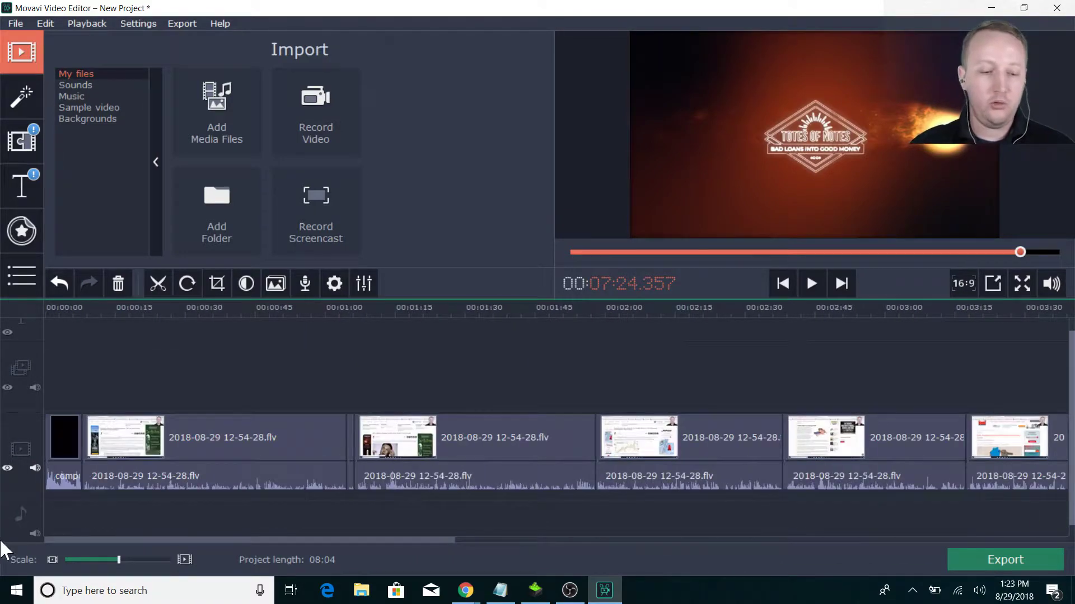
left_click(60, 439)
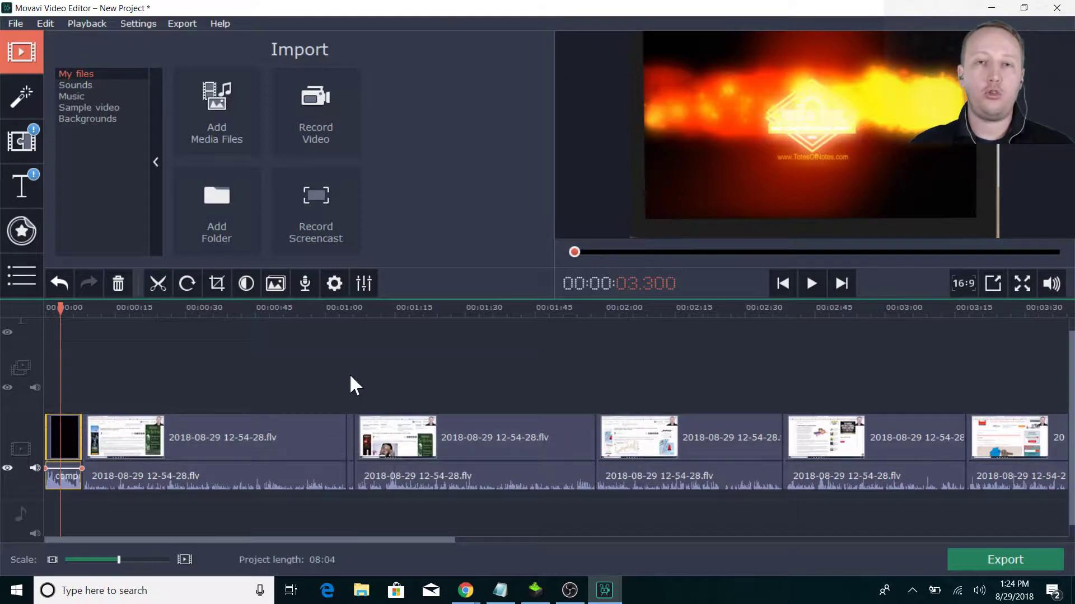
left_click_drag(338, 541, 836, 538)
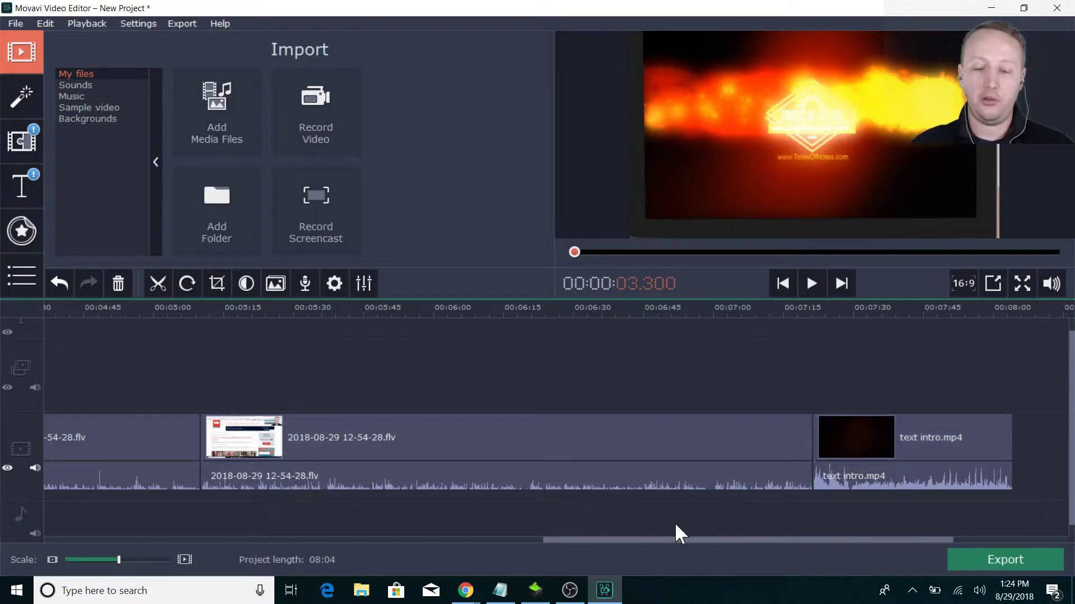
left_click_drag(724, 538, 218, 540)
left_click(64, 436)
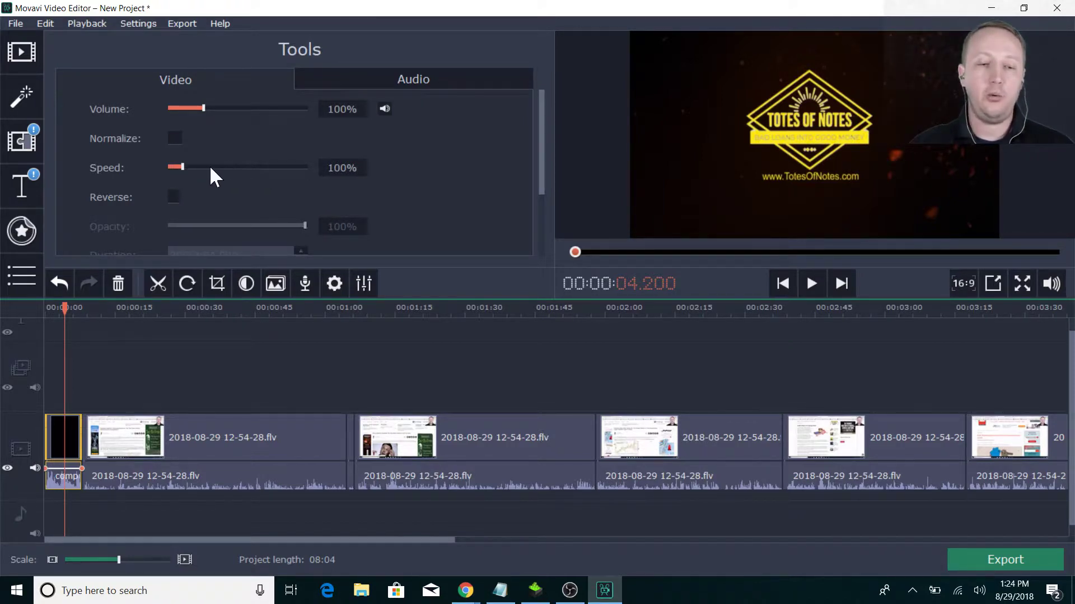
Step: Lower the opening intro clip's volume to about 90% or below
left_click(191, 108)
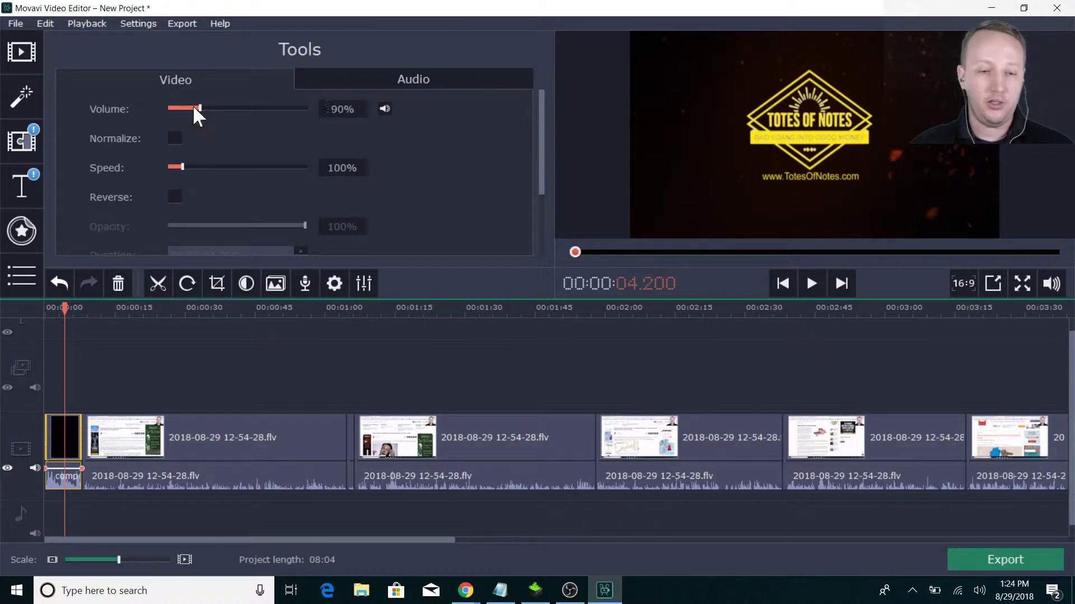
left_click(192, 107)
scroll(536, 156, "down", 1)
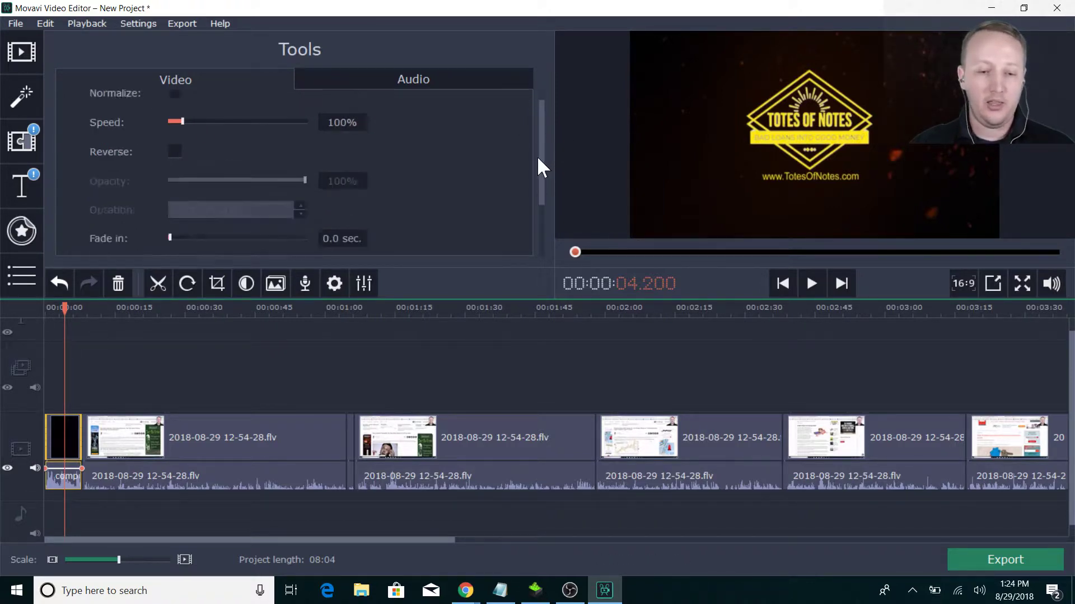
scroll(532, 183, "down", 3)
scroll(536, 160, "up", 2)
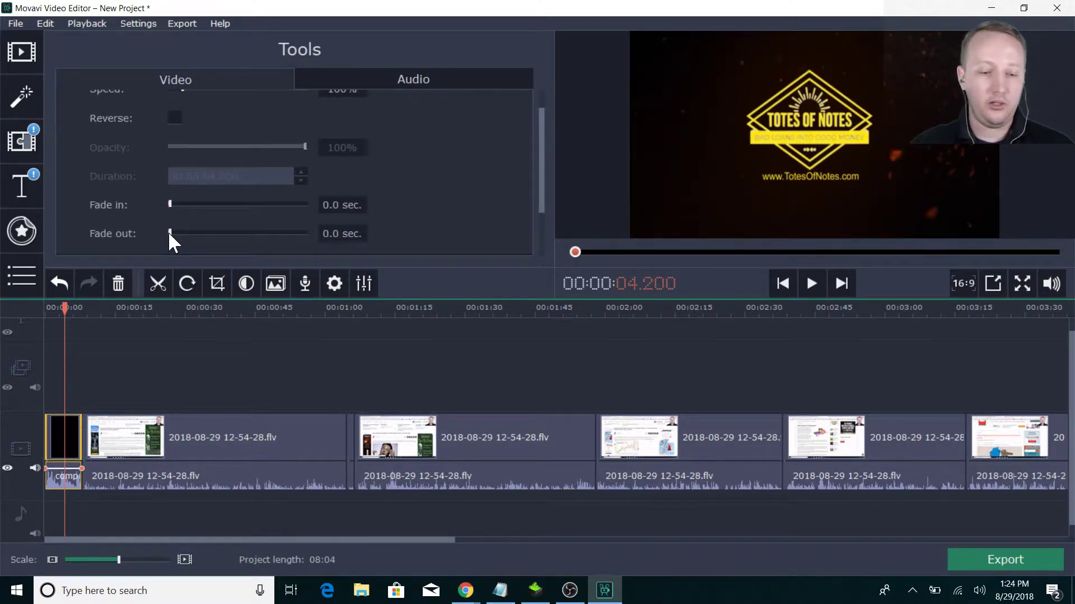
Step: Give the intro a 1.0 sec fade in and 2.0 sec fade out, then play from the start
left_click_drag(169, 204, 182, 205)
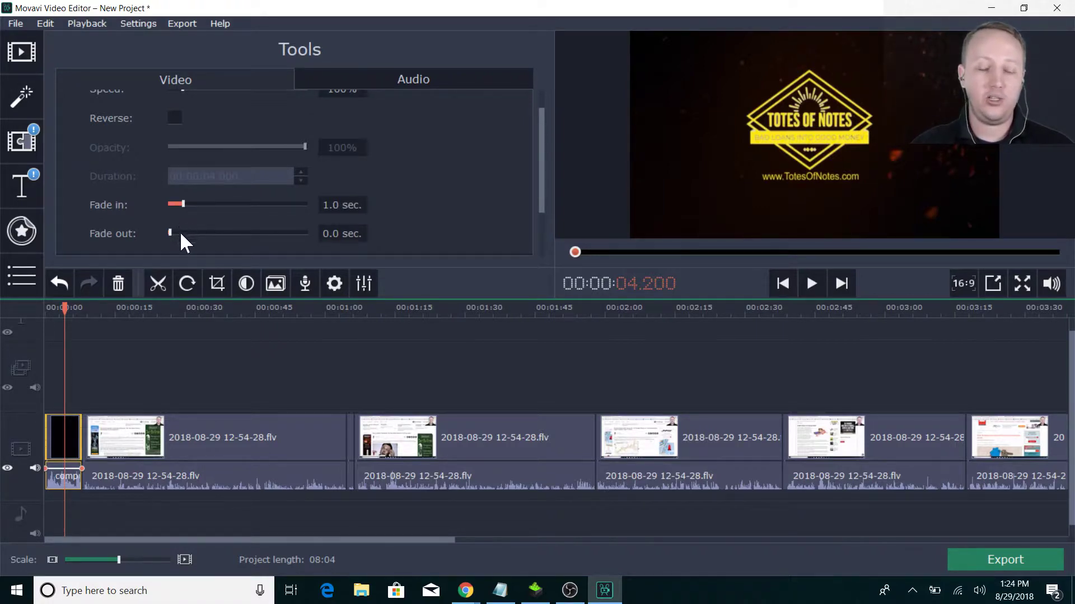
left_click_drag(181, 234, 194, 234)
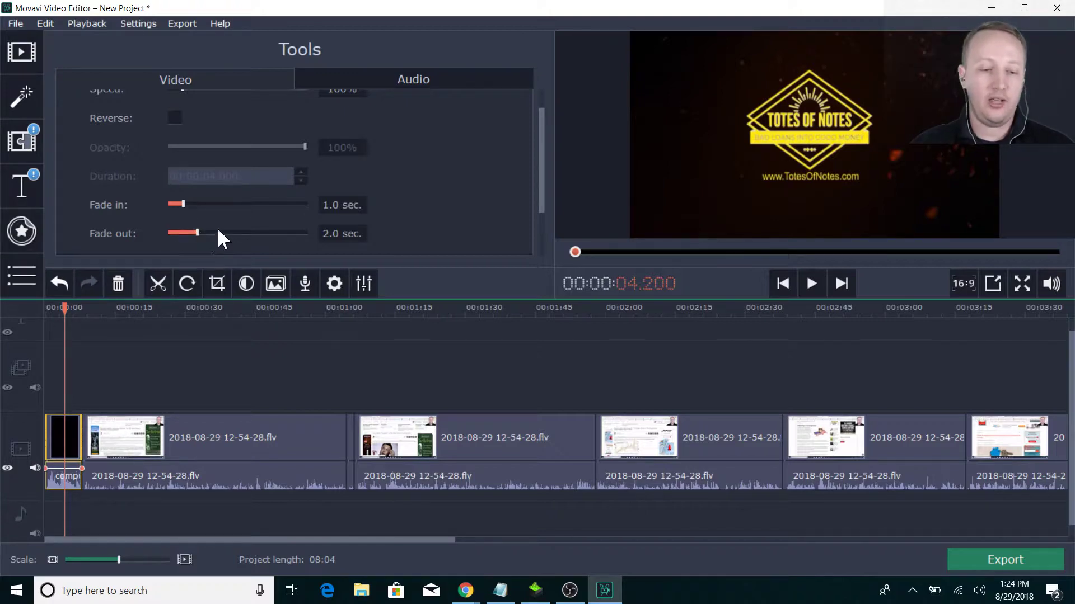
left_click_drag(68, 304, 26, 309)
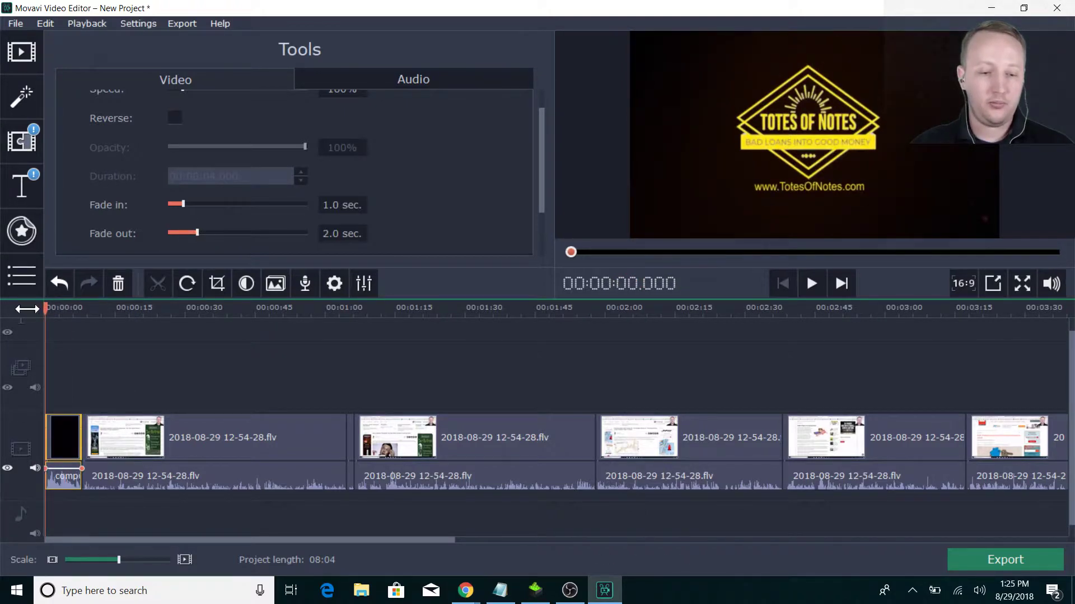
left_click(810, 283)
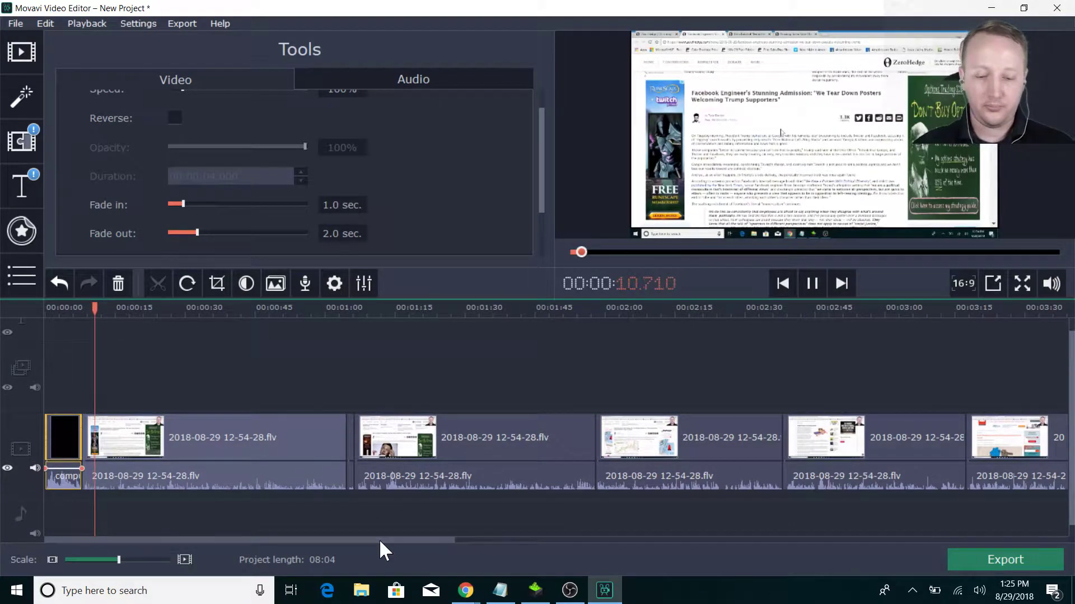
left_click_drag(378, 539, 925, 529)
Step: Set the closing text intro.mp4 clip's fade in to 1.0 sec and fade out to 2.0 sec
left_click(793, 434)
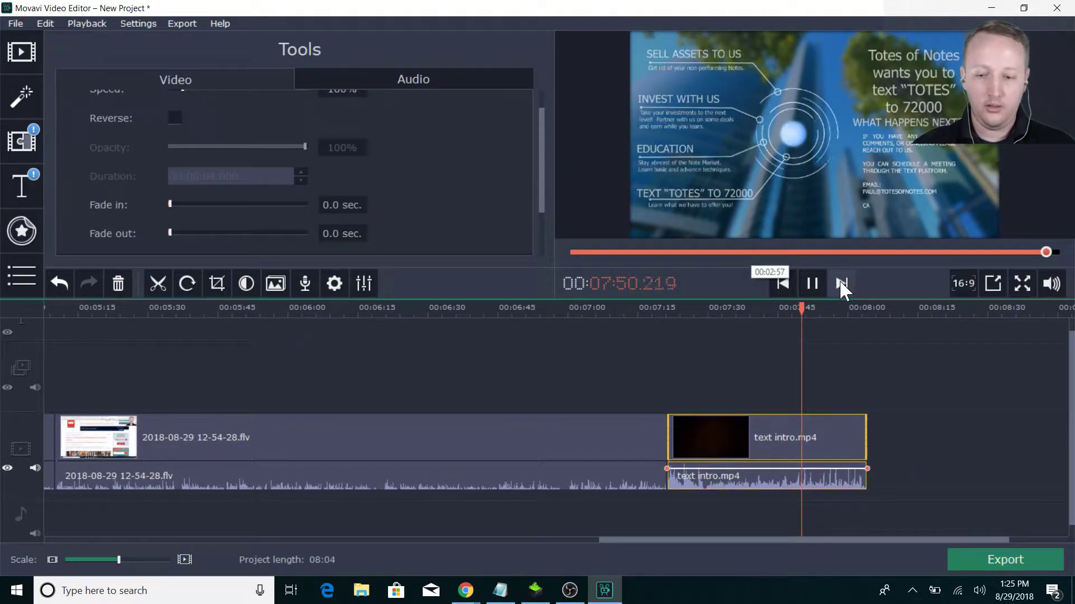
left_click(812, 284)
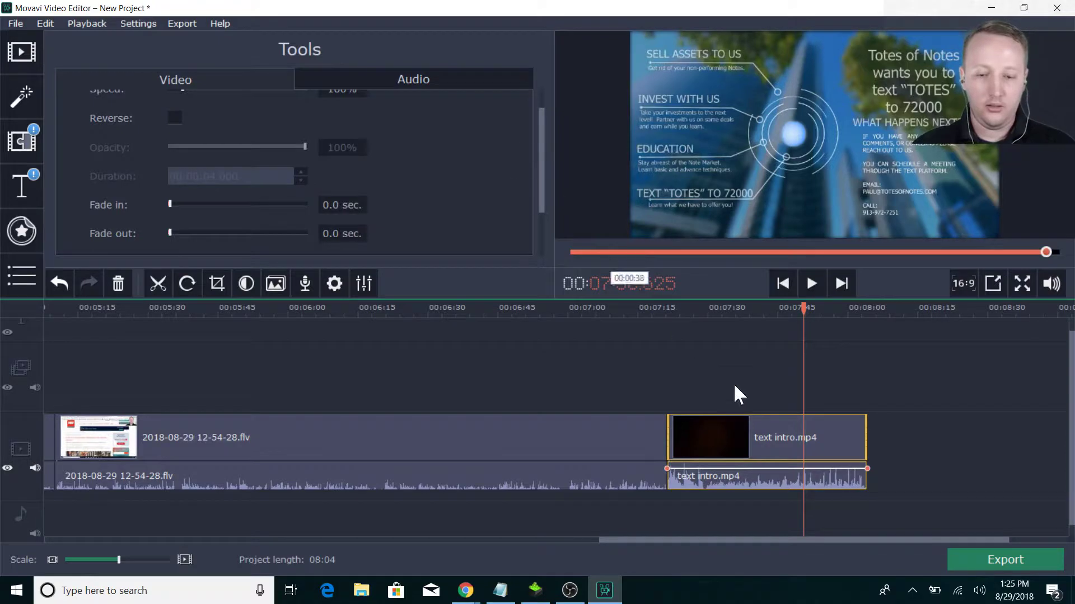
left_click(772, 427)
scroll(343, 137, "up", 3)
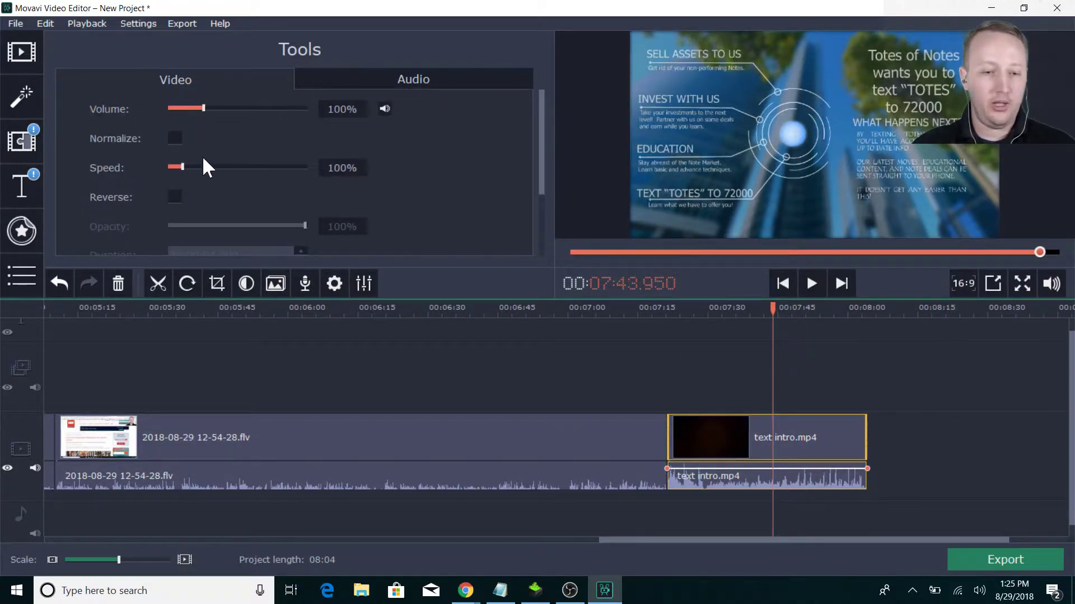
scroll(482, 180, "down", 5)
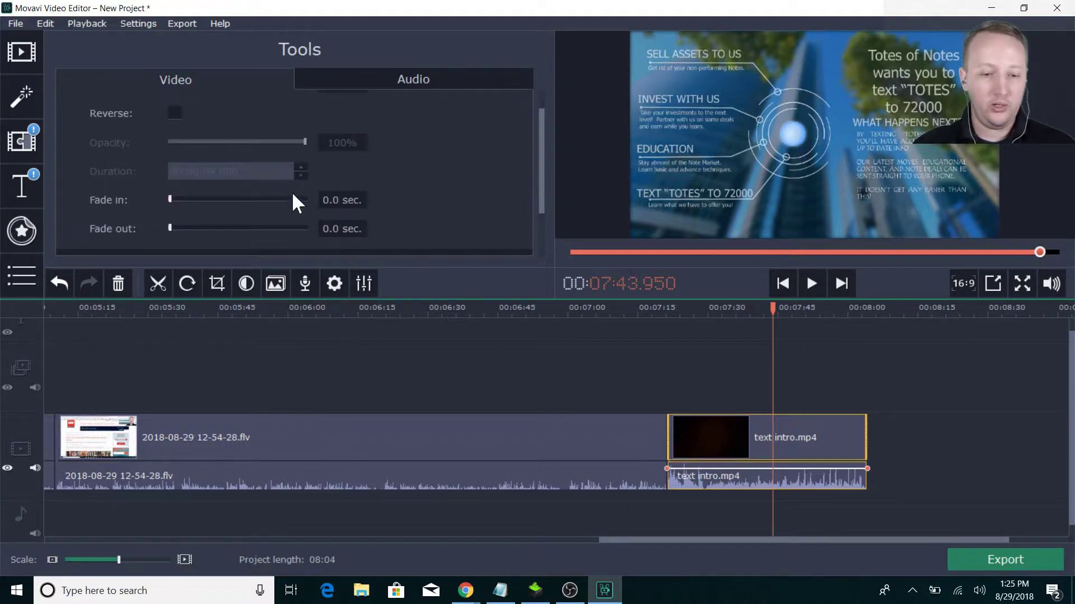
left_click(176, 156)
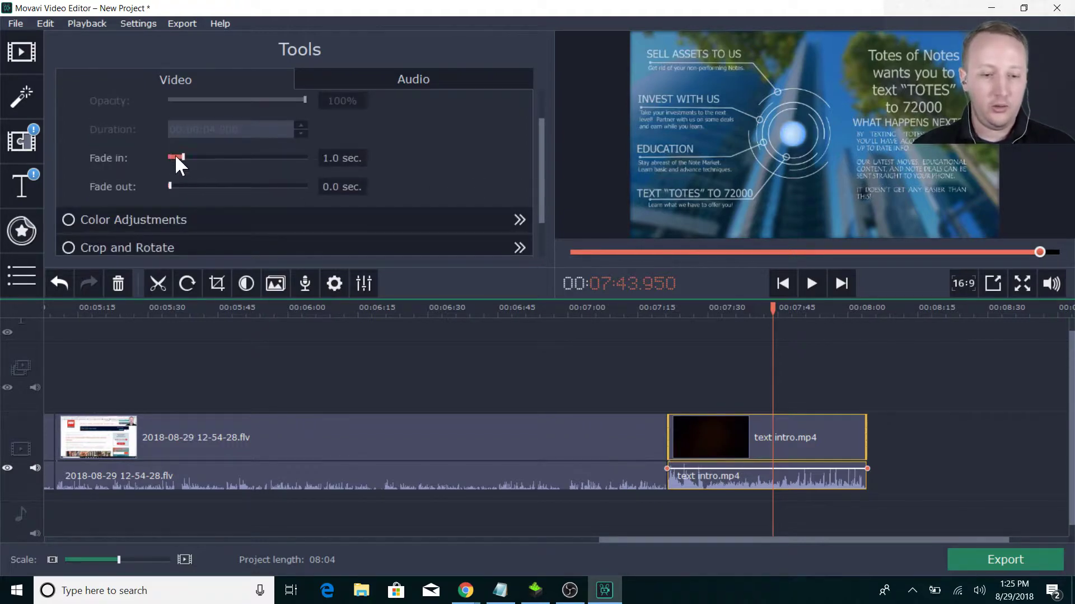
left_click(181, 184)
left_click(190, 185)
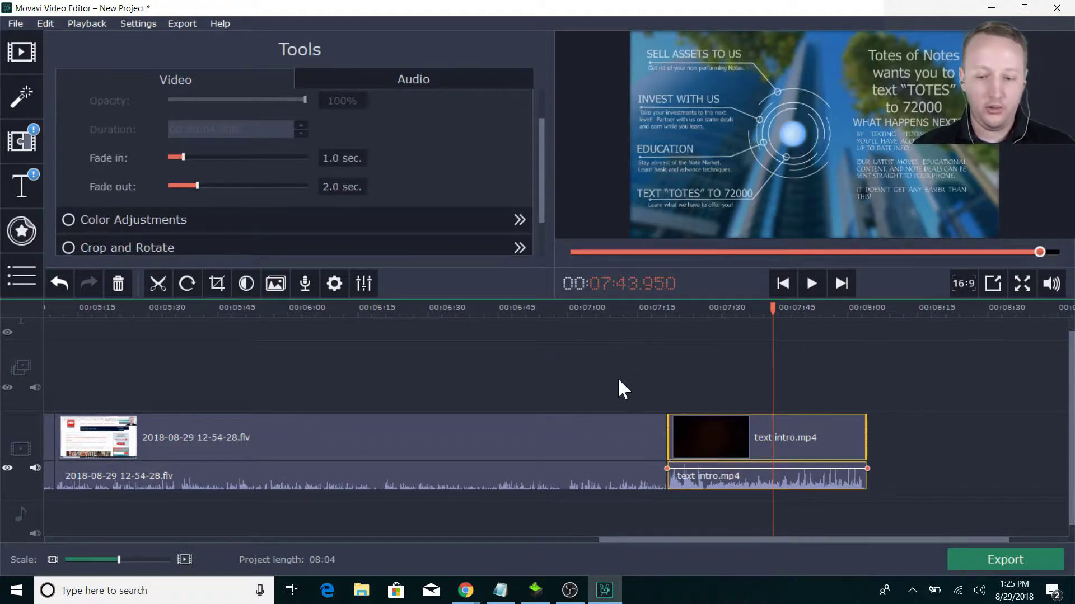
Step: Play the transition into the closing clip to check the fades
left_click(655, 435)
left_click(816, 284)
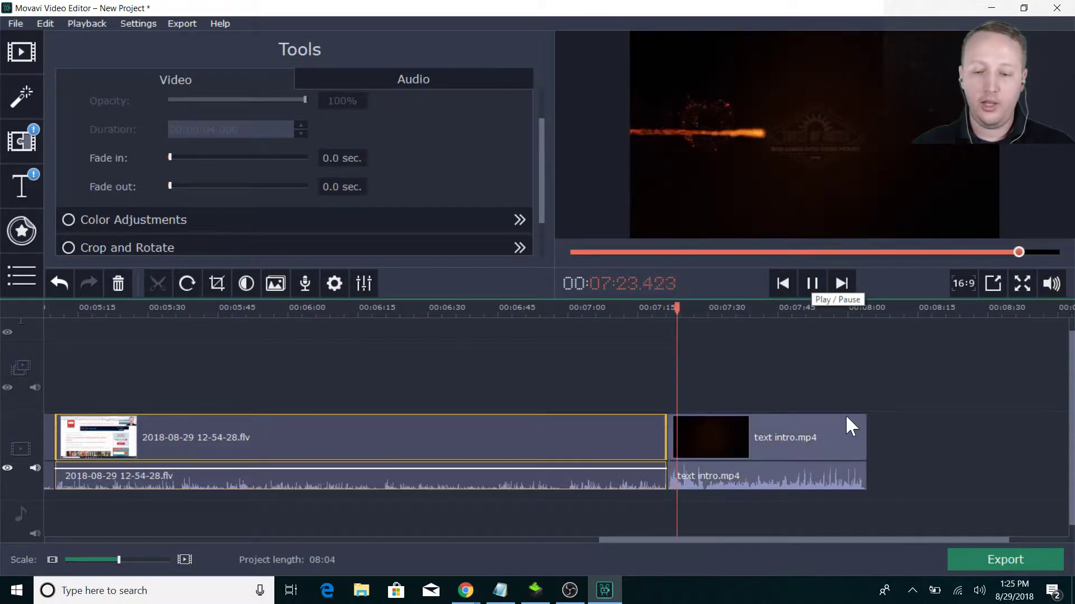
left_click(848, 445)
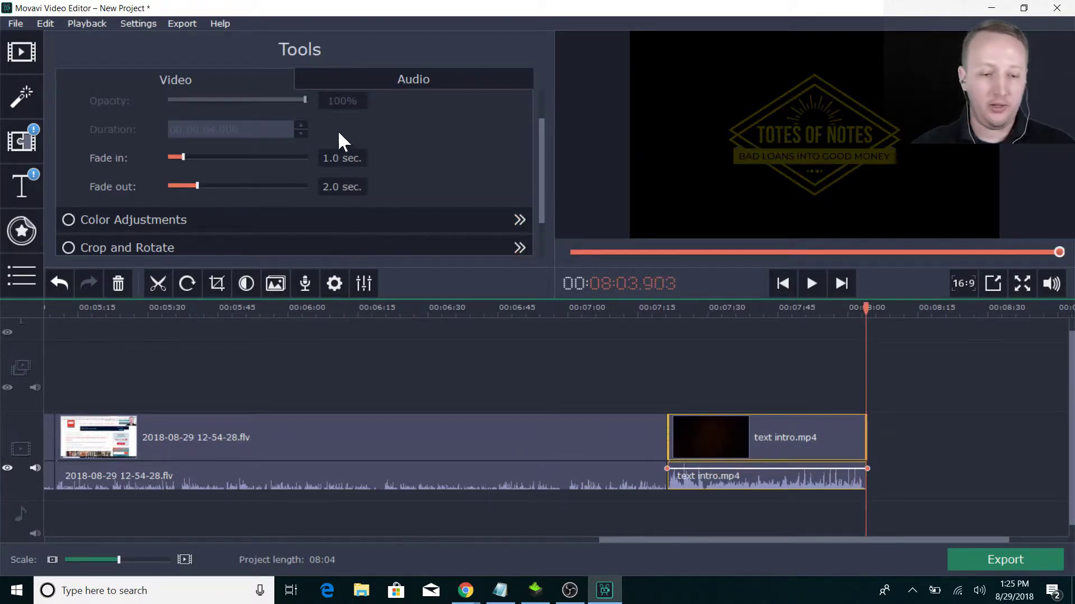
scroll(337, 130, "down", 1)
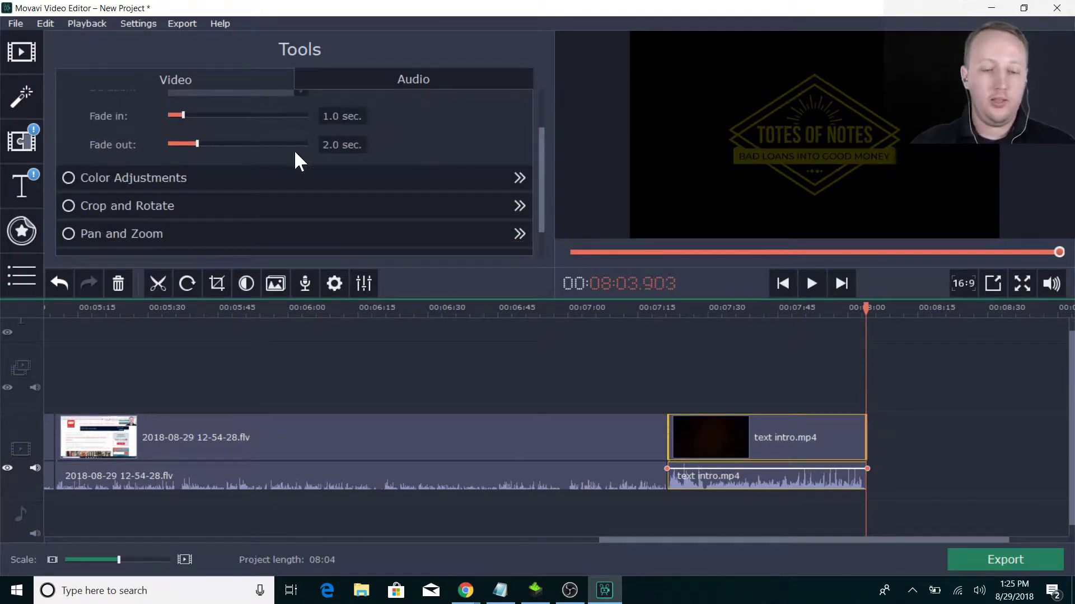
scroll(297, 160, "down", 1)
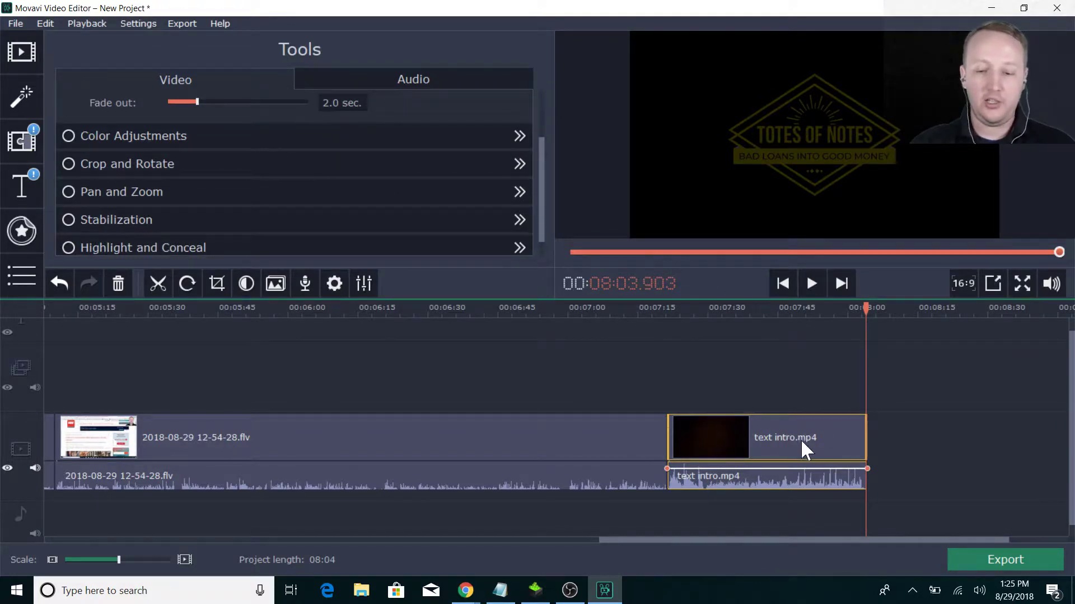
left_click(72, 132)
left_click(70, 80)
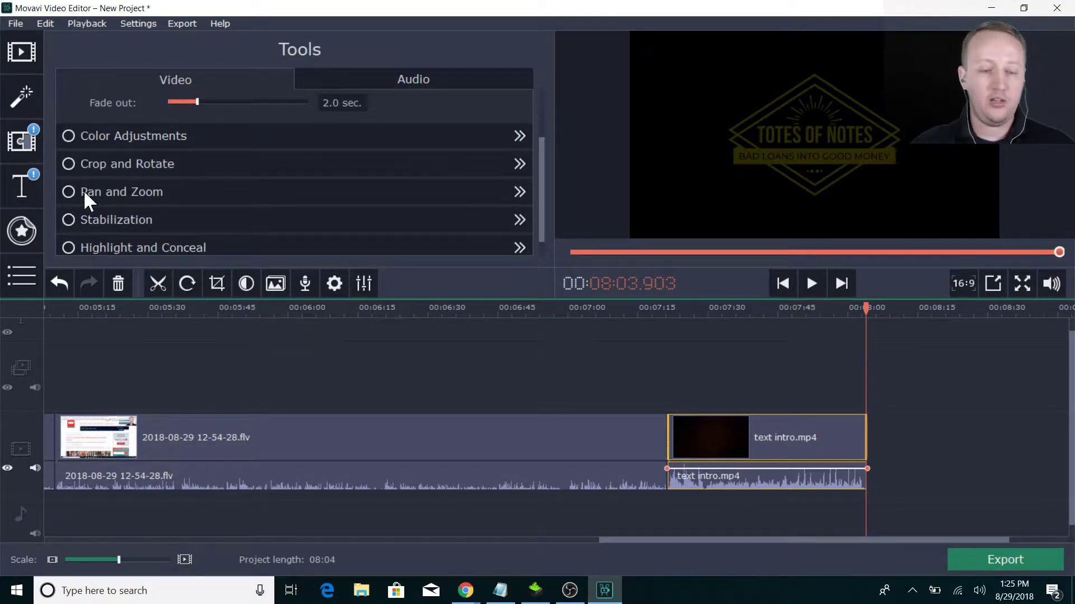
scroll(89, 194, "down", 1)
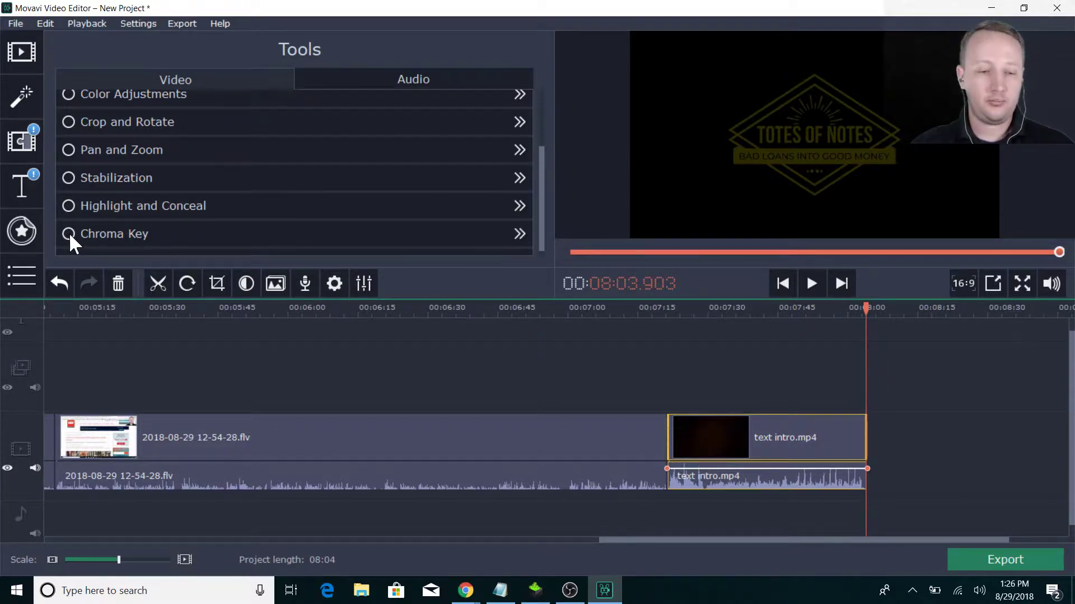
left_click(70, 205)
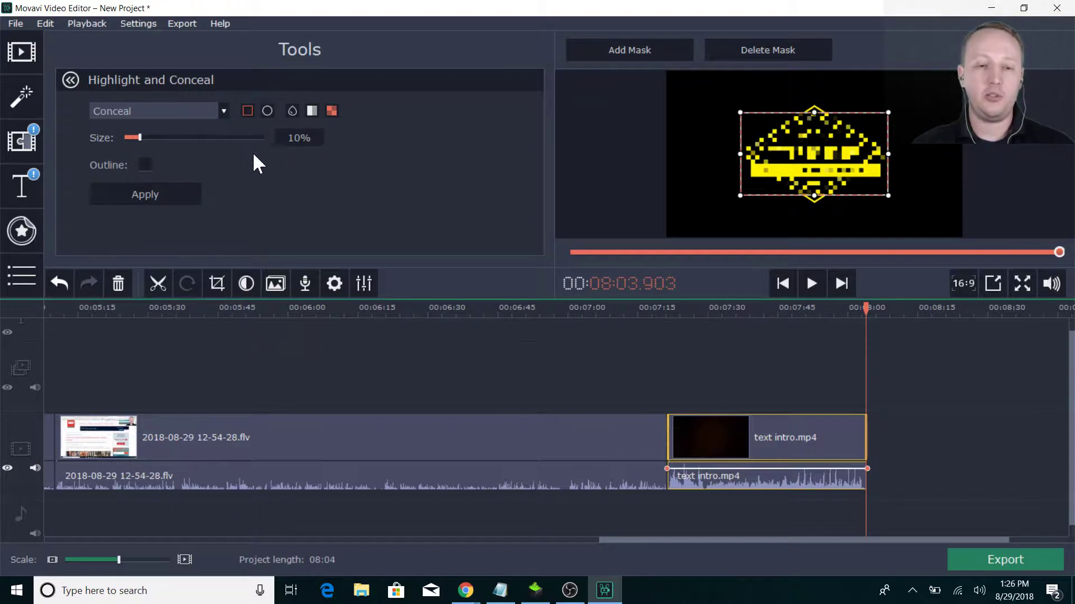
left_click(71, 80)
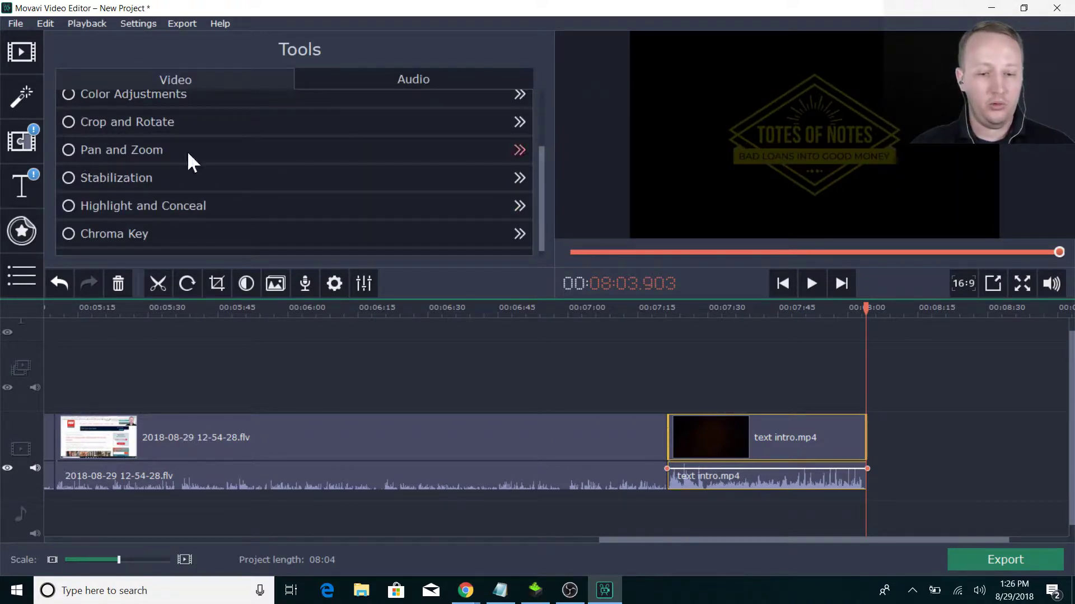
left_click_drag(956, 539, 301, 531)
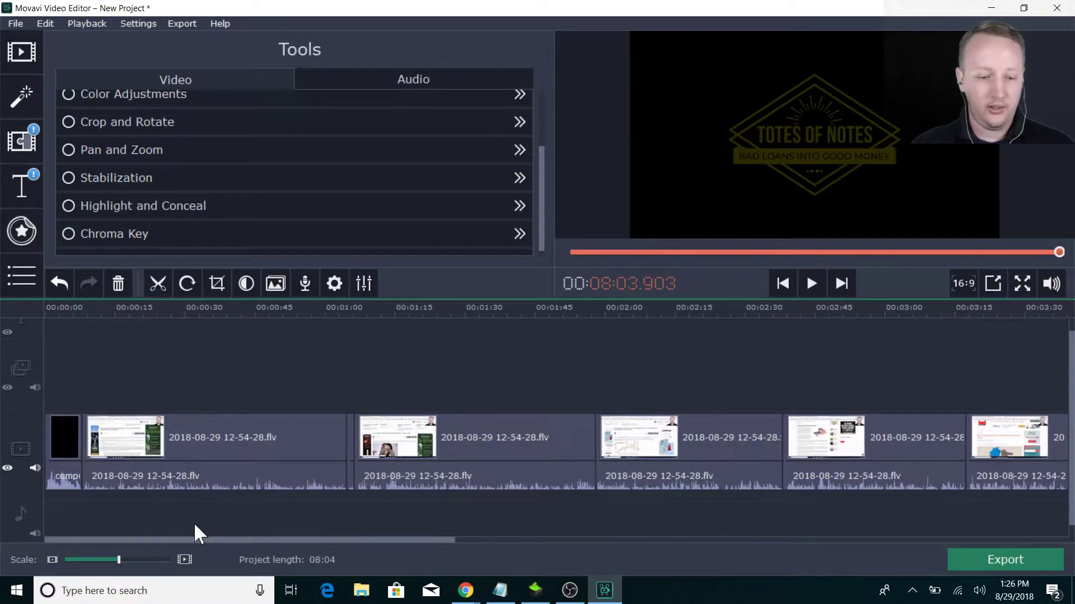
left_click(66, 435)
left_click(46, 311)
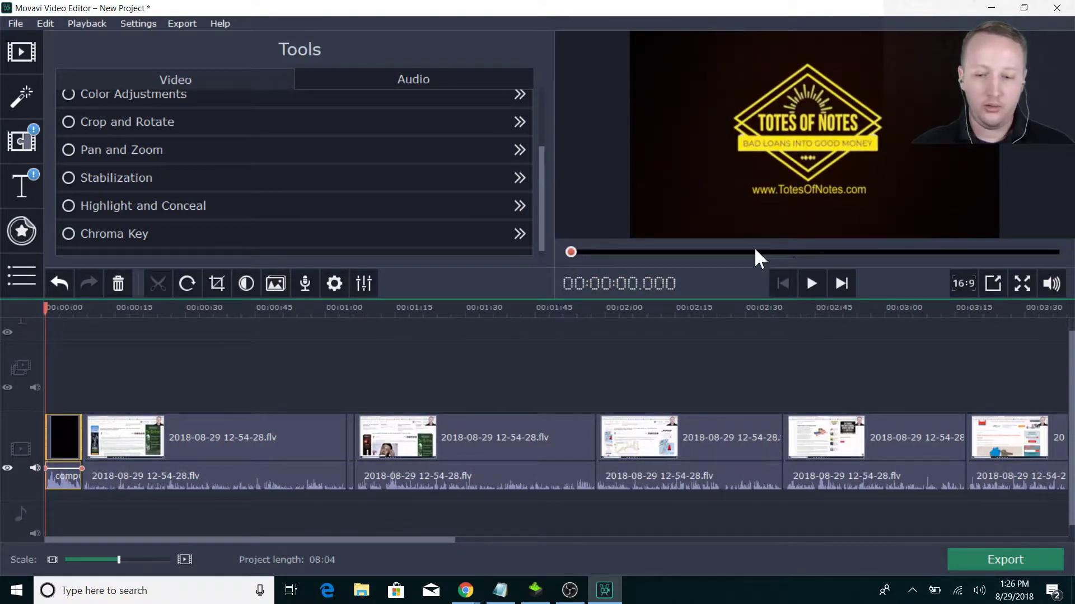
left_click(811, 284)
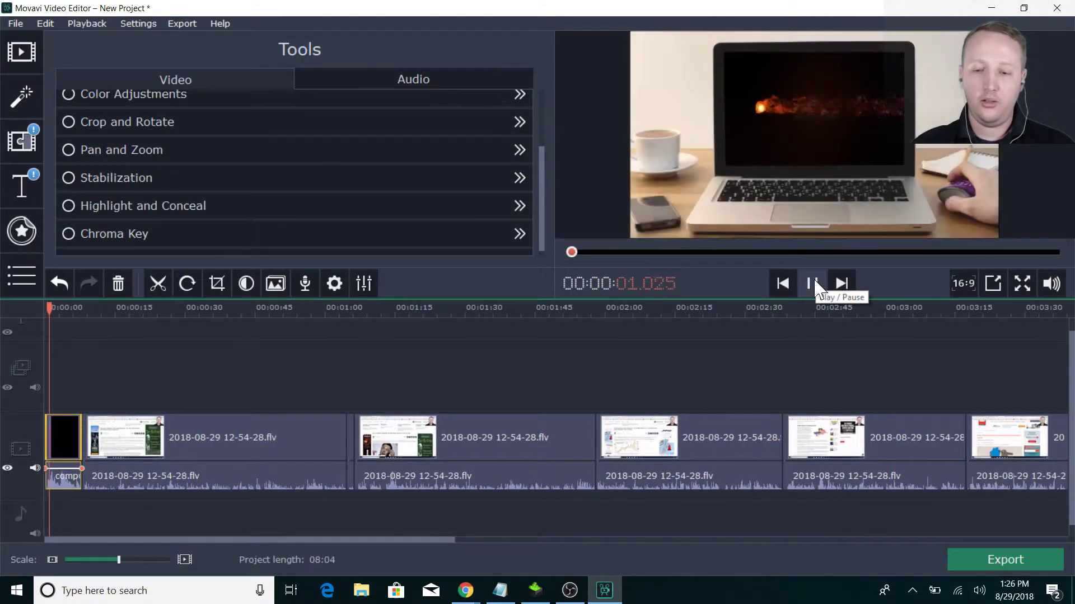
left_click(812, 283)
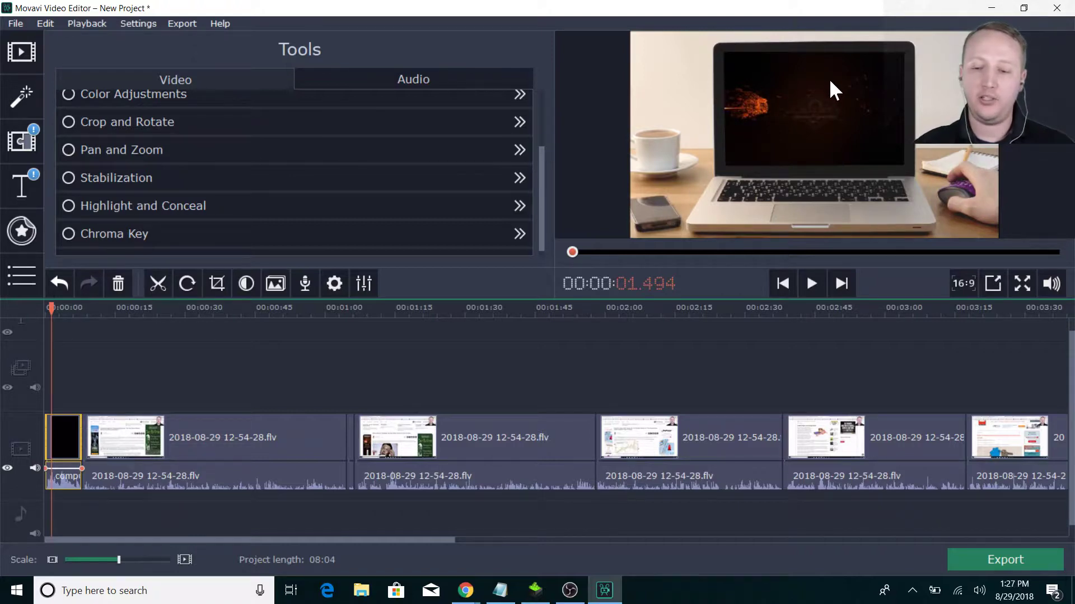
left_click(810, 283)
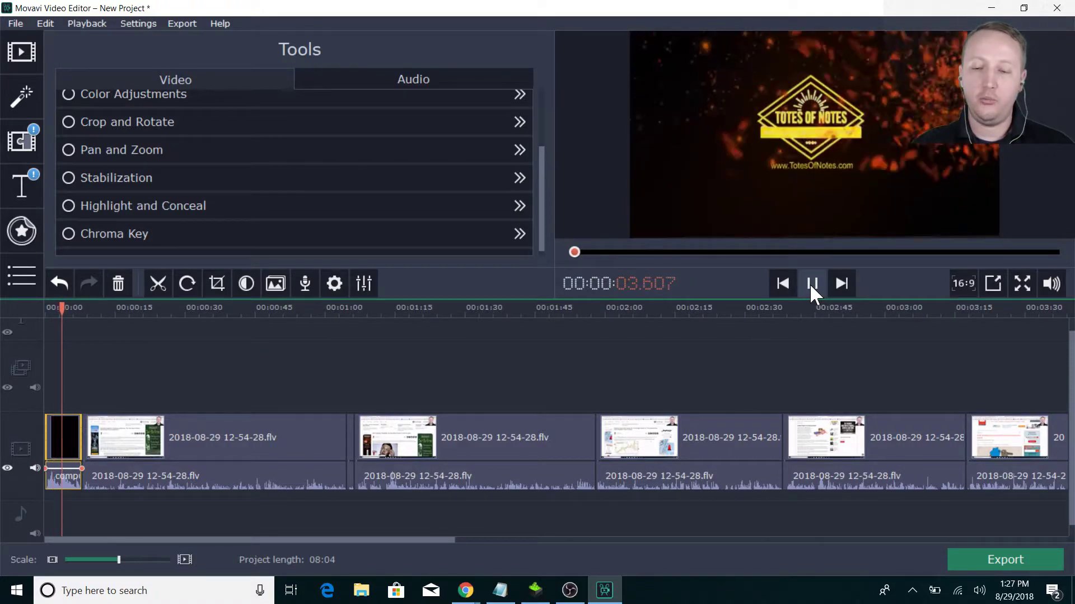
left_click(812, 283)
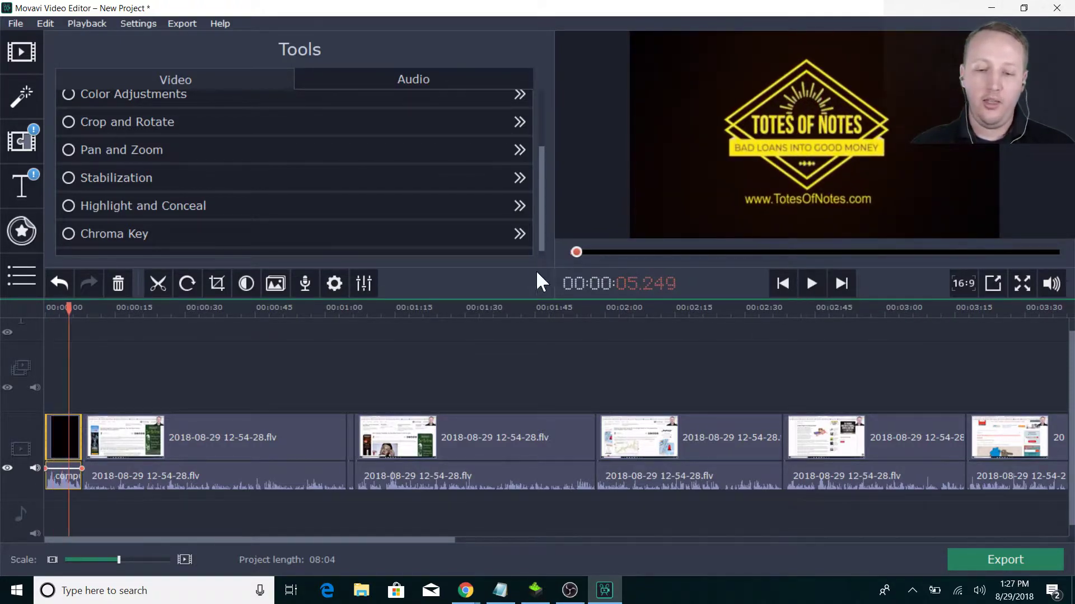
left_click(573, 252)
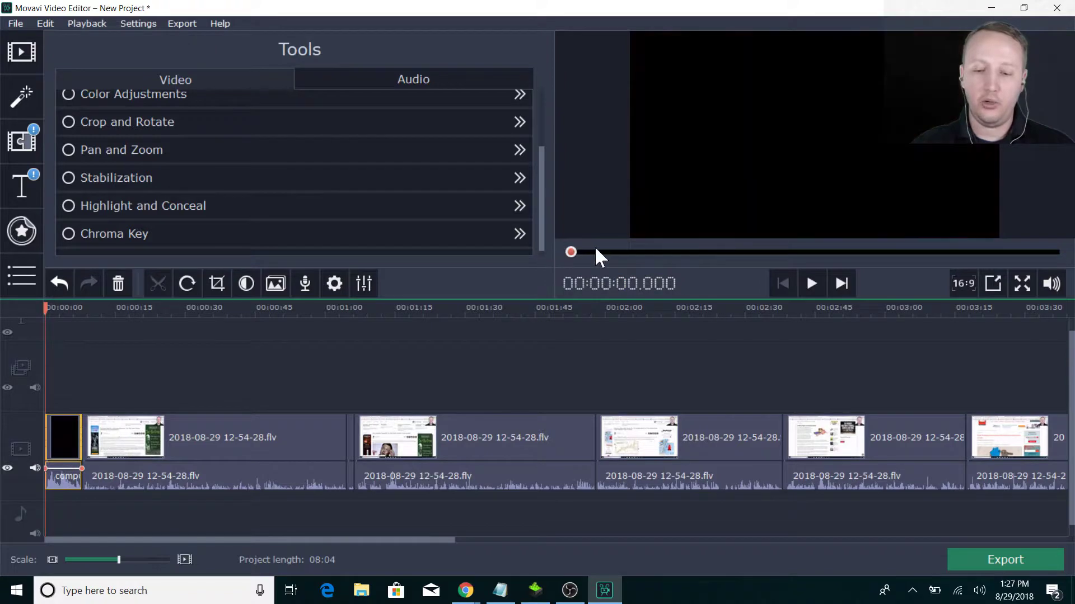
left_click(811, 284)
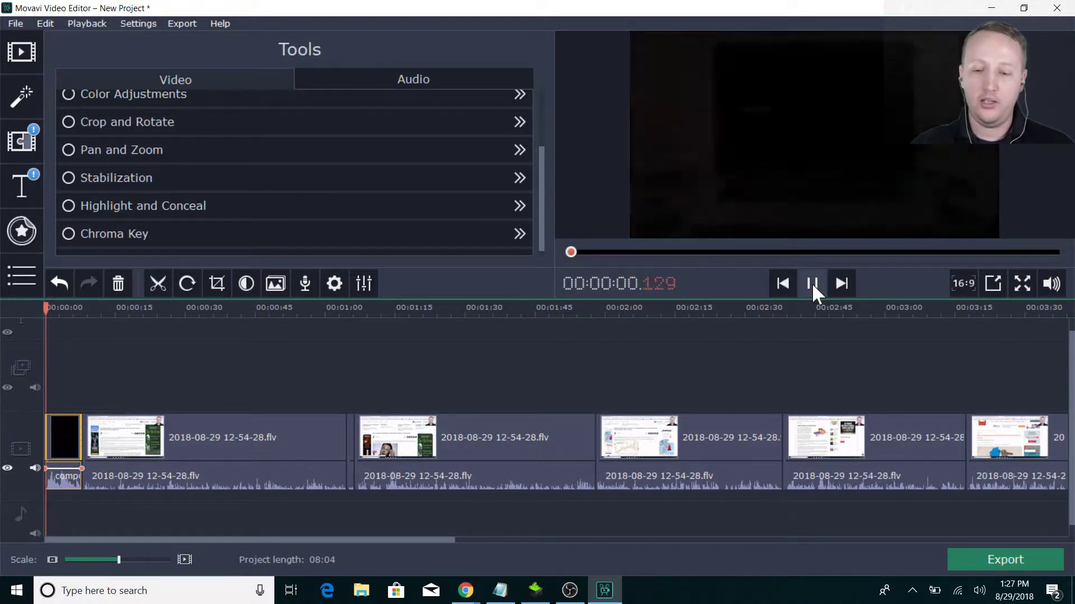
left_click(812, 284)
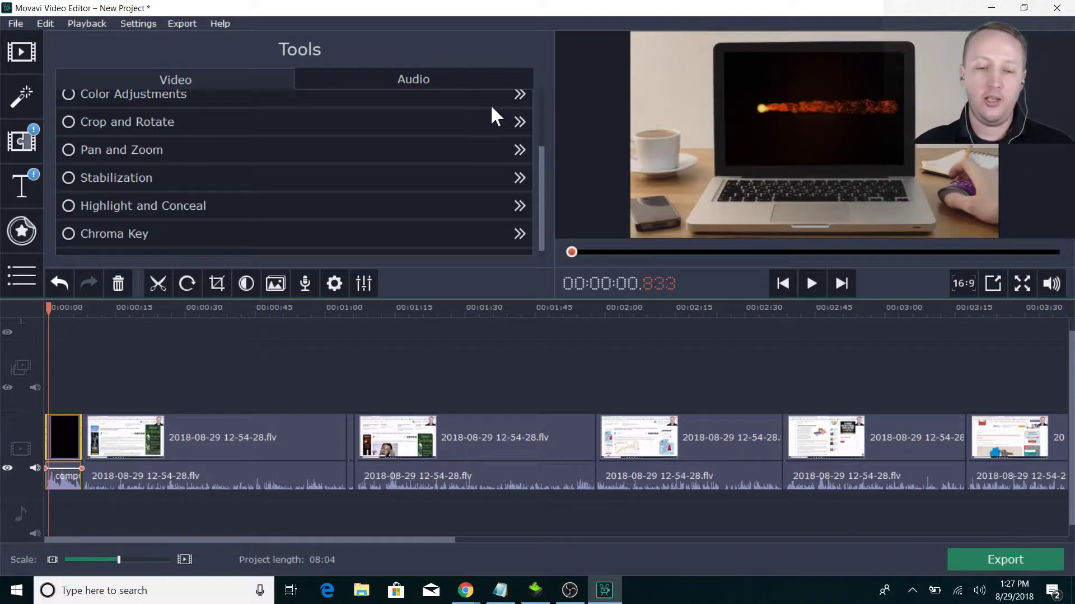
Step: Apply a Pan and Zoom zoom-in to the intro, framing the logo and lengthening it
left_click(68, 147)
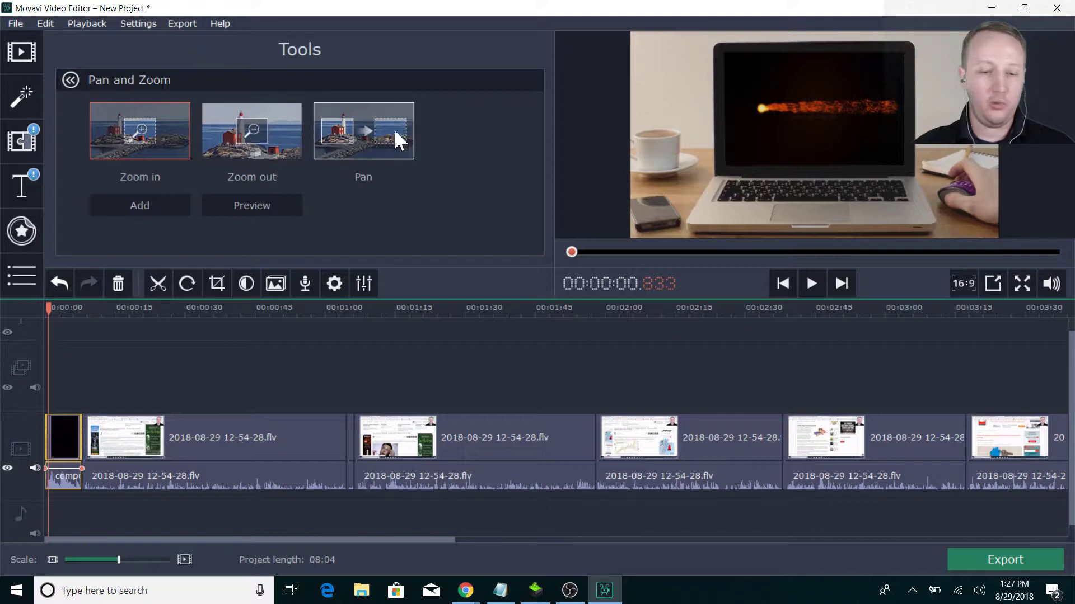
left_click(152, 208)
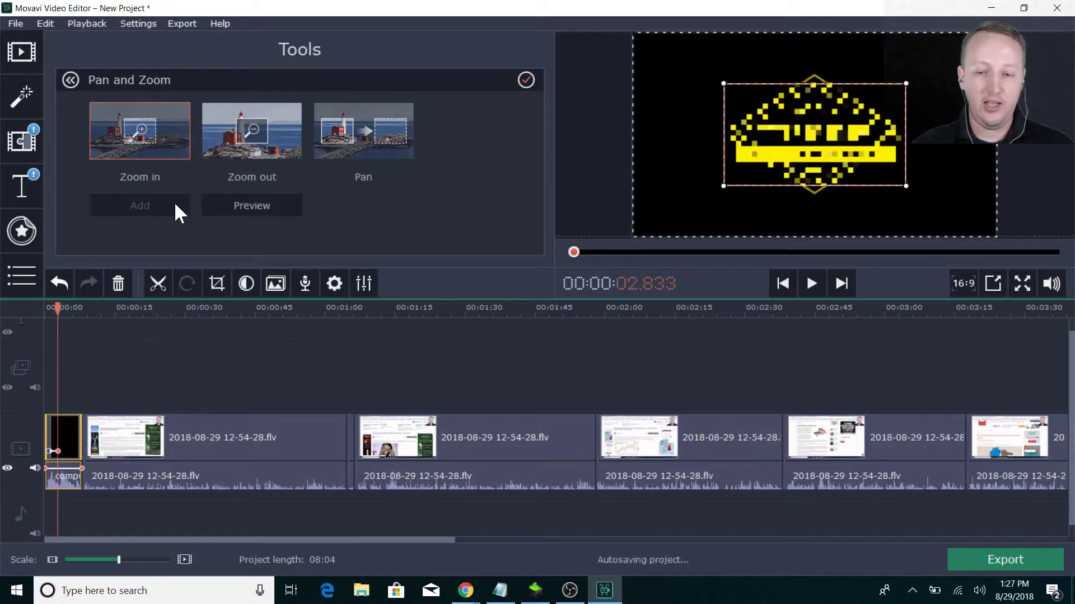
left_click_drag(775, 157, 781, 140)
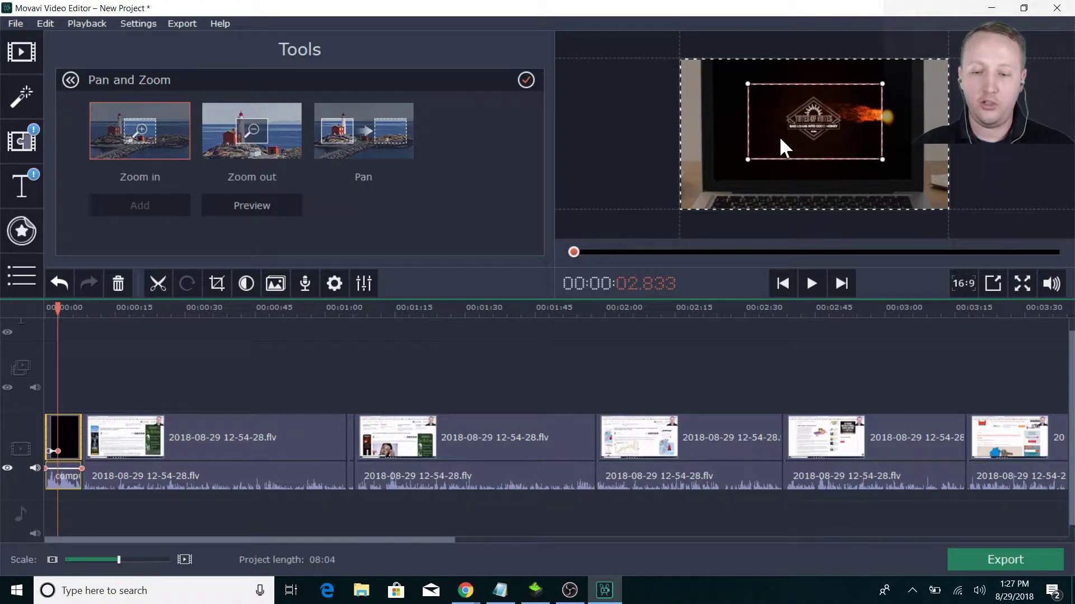
mouse_move(747, 84)
left_mouse_down()
mouse_move(734, 92)
mouse_move(744, 96)
left_mouse_up()
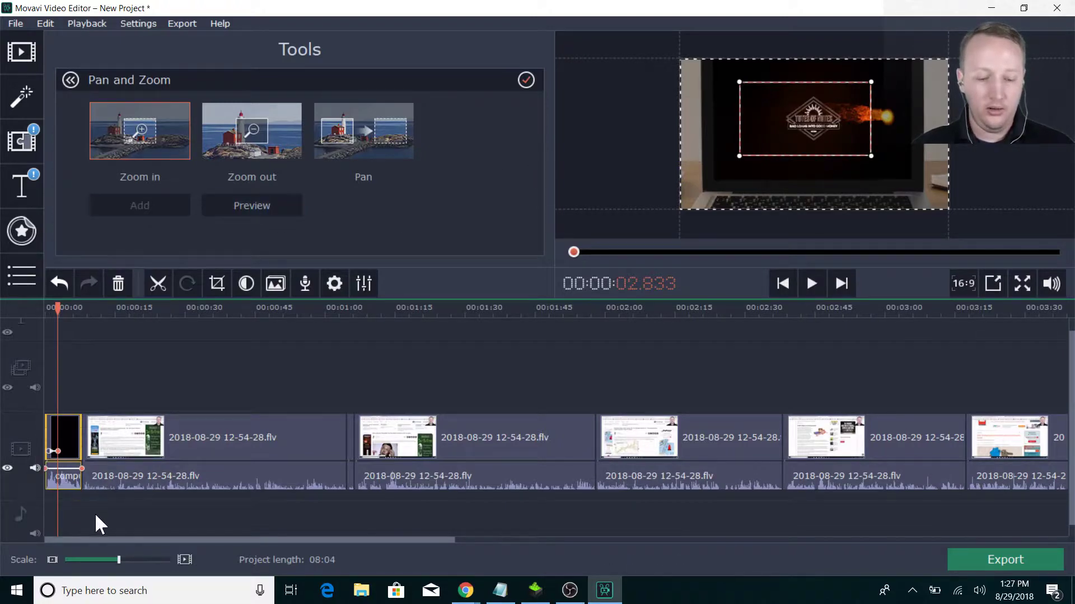
left_click_drag(119, 561, 153, 560)
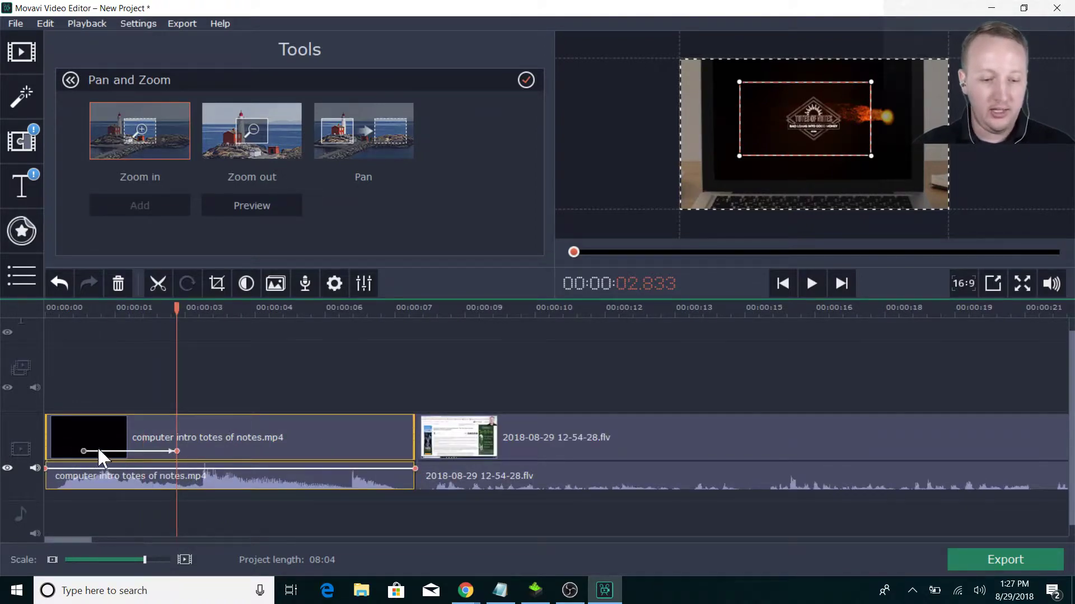
left_click(171, 450)
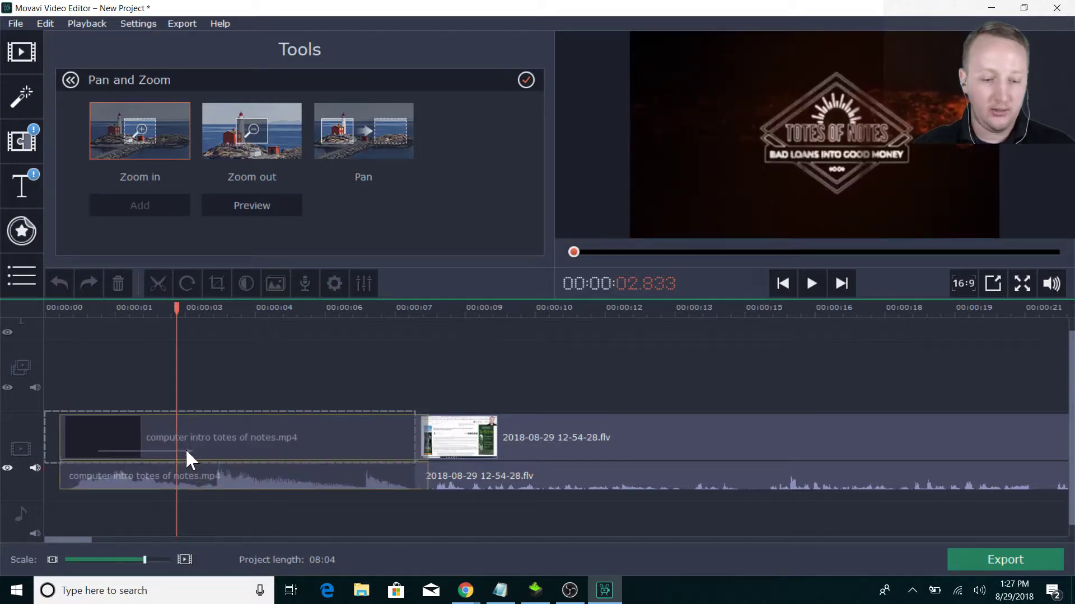
left_click_drag(173, 451, 144, 451)
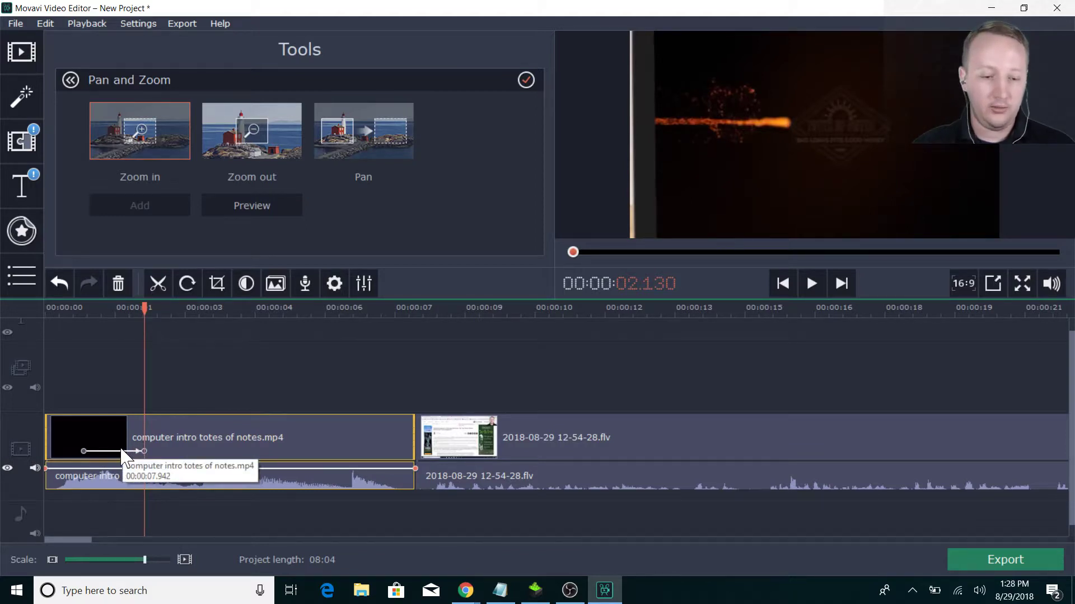
Step: Remove the zoom effect and return the playhead to the start
left_click(121, 450)
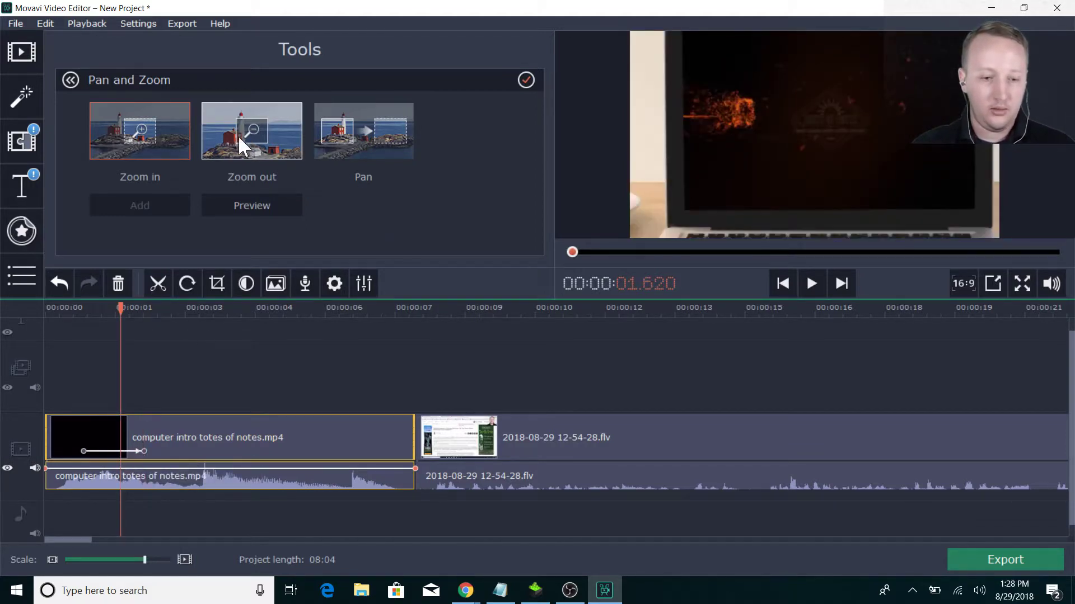
left_click(529, 79)
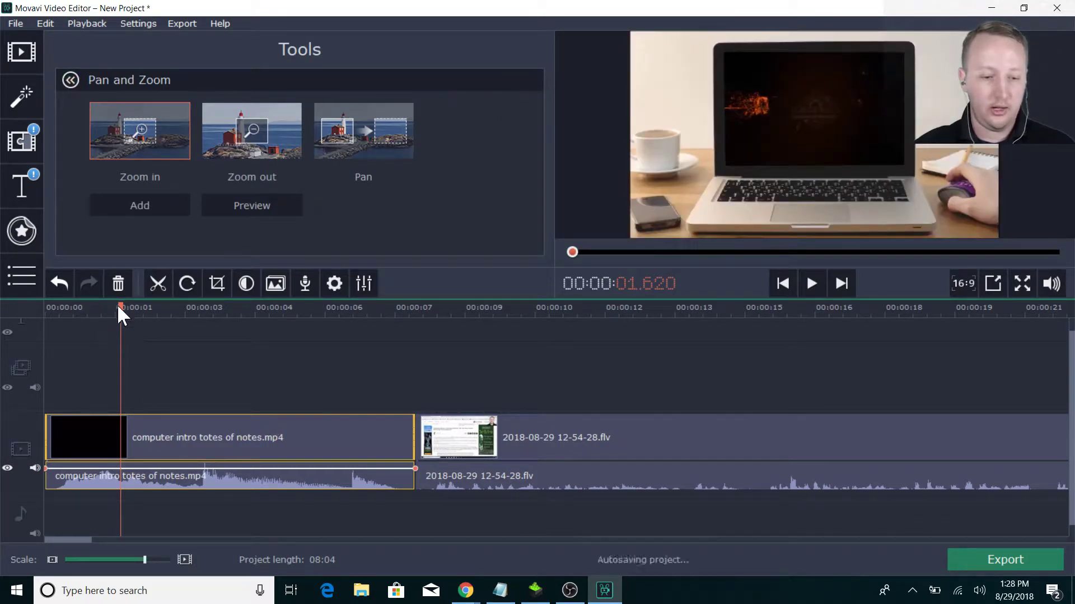
left_click_drag(120, 309, 46, 309)
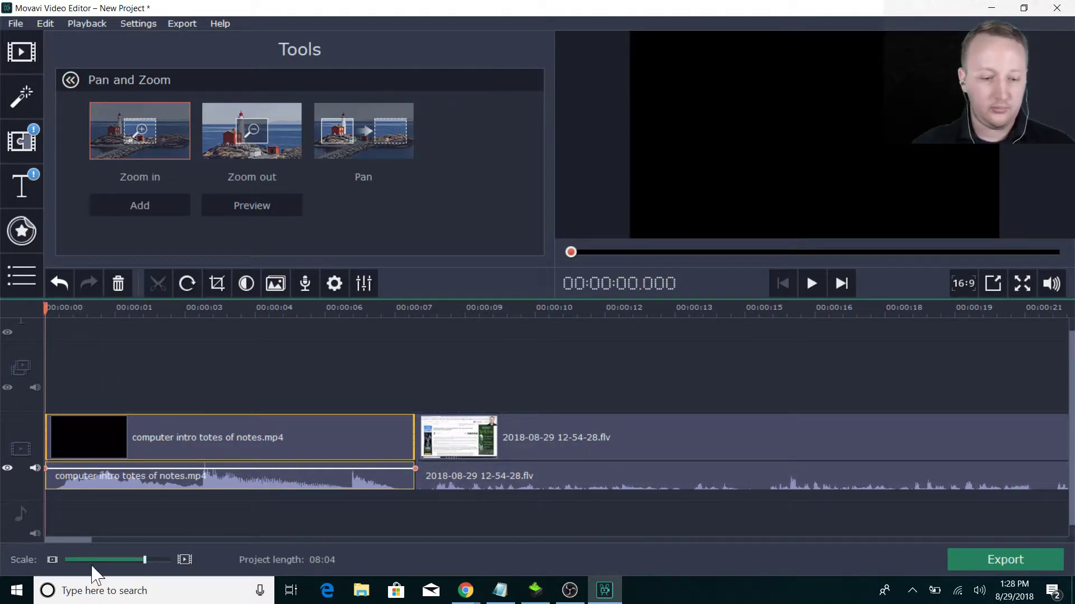
scroll(118, 558, "down", 2)
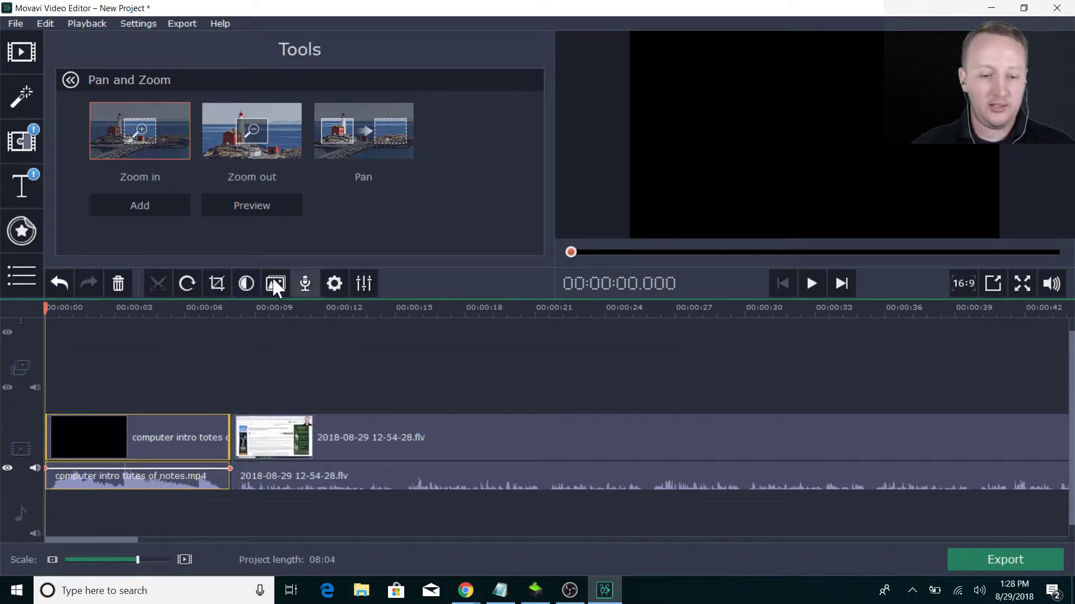
Step: Open and close the More tools flyout, then reselect the intro clip
left_click(12, 280)
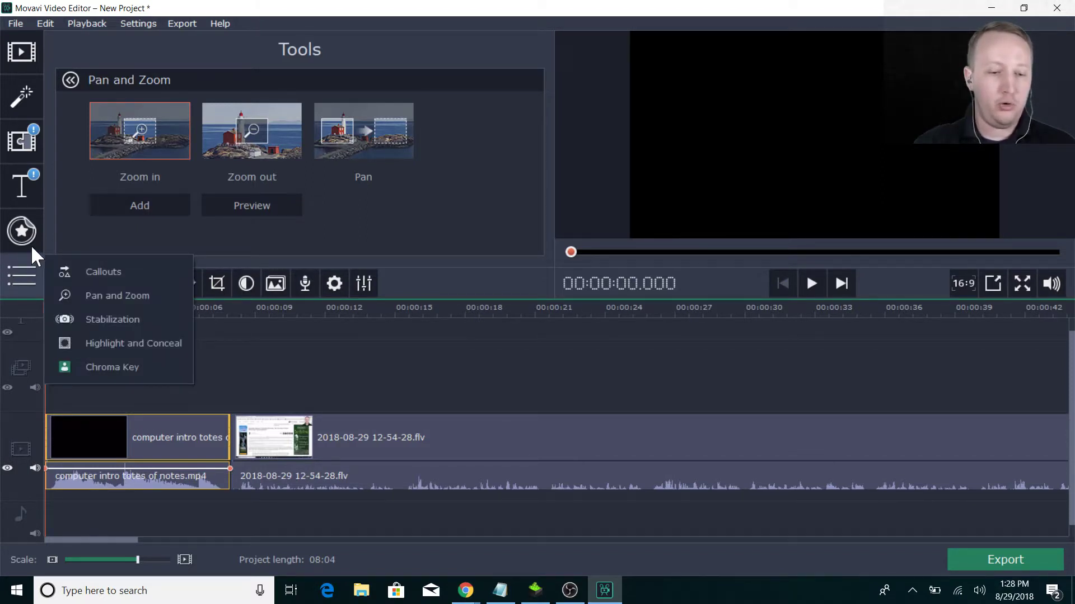
left_click(370, 350)
left_click(185, 426)
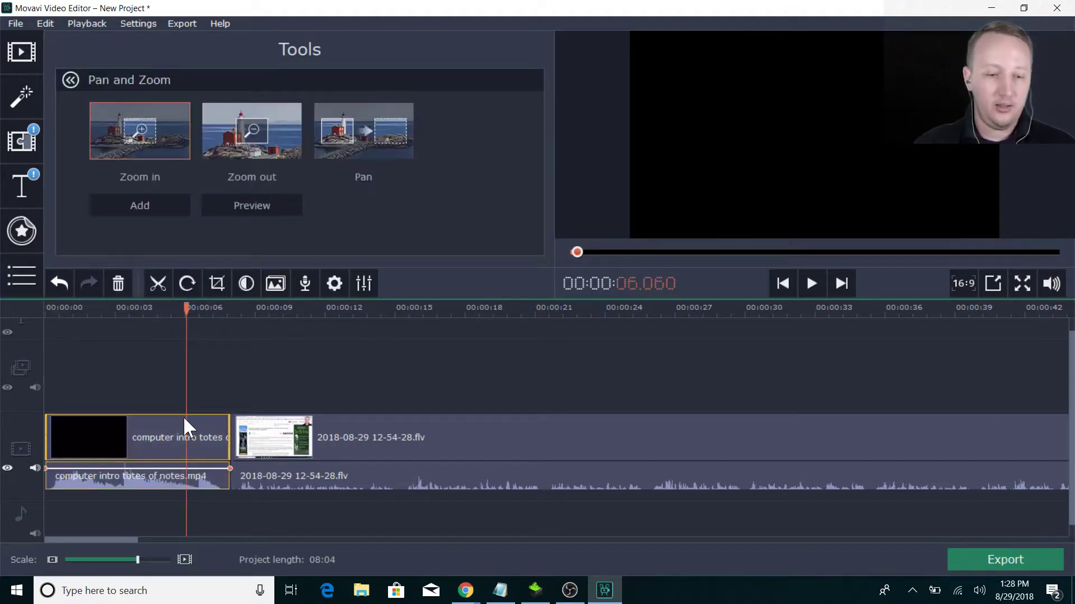
double_click(153, 419)
scroll(311, 175, "down", 5)
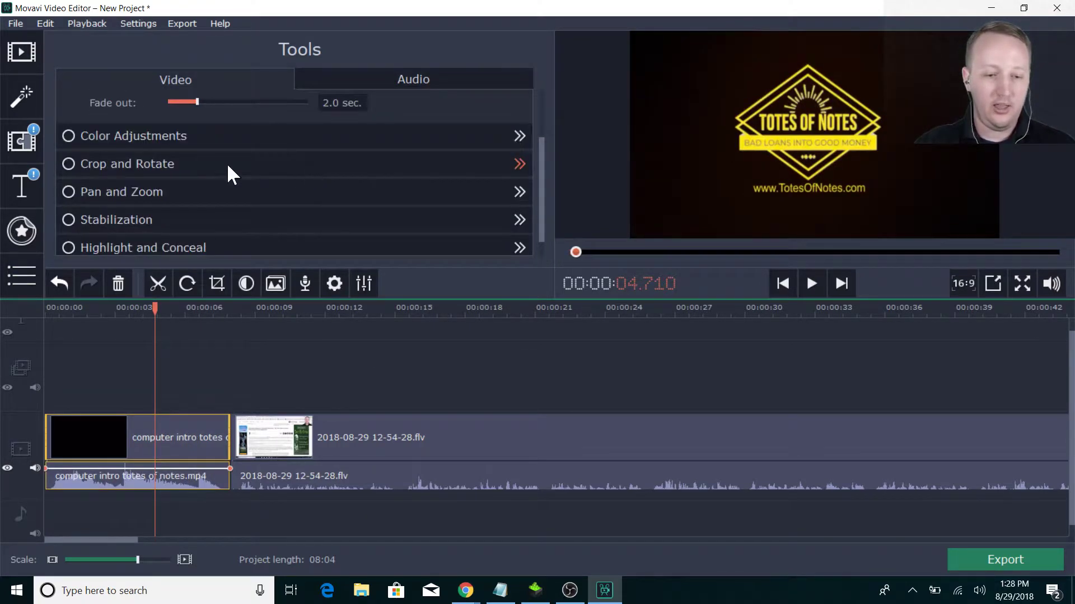
Step: Close the More tools flyout again and bring up the Titles collection
left_click(18, 272)
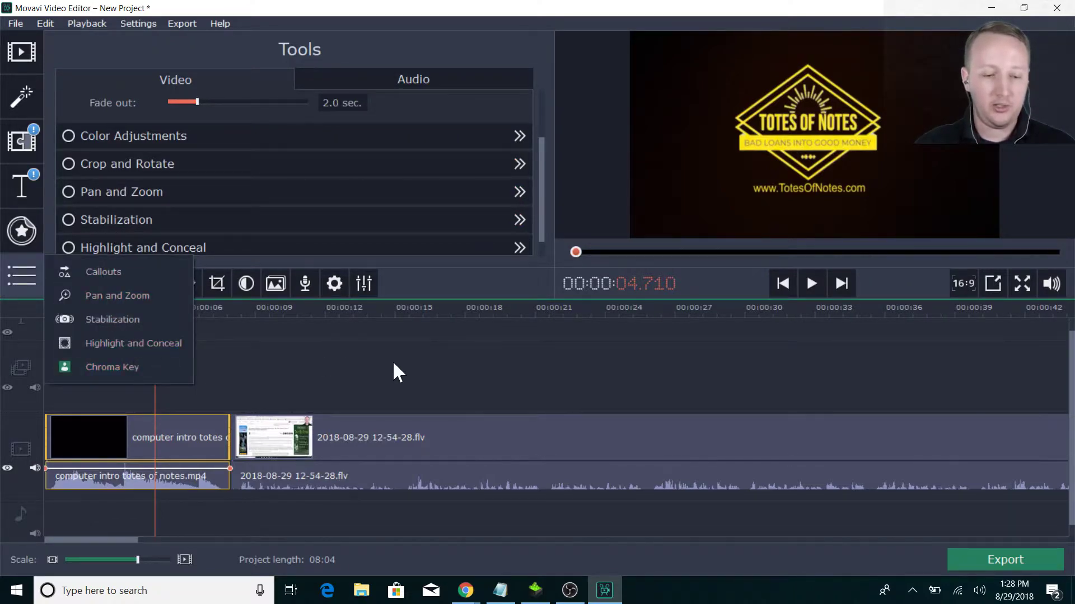
left_click(303, 358)
scroll(1071, 400, "up", 1)
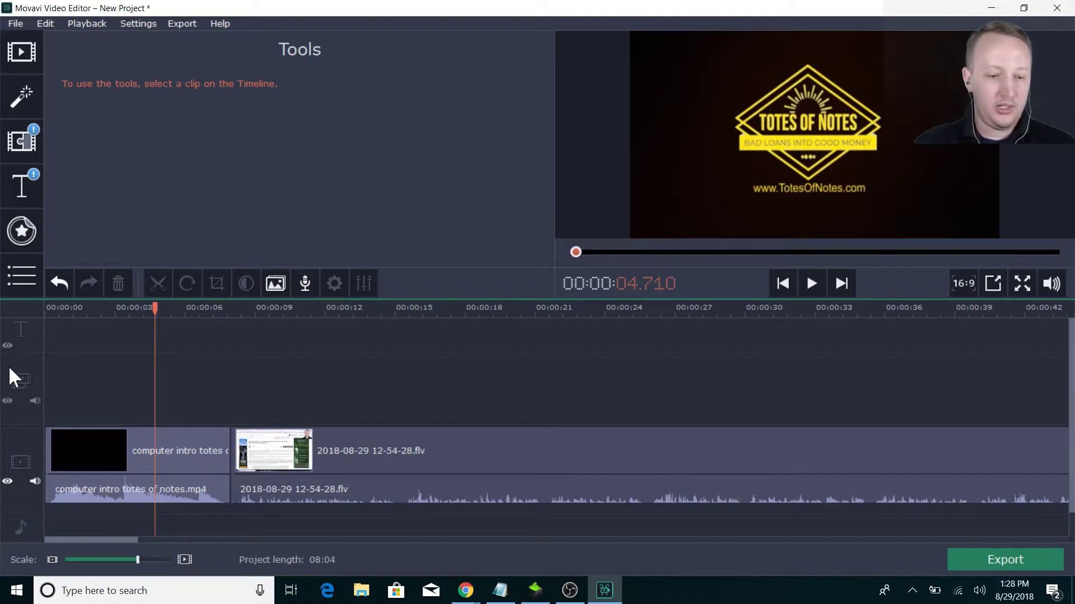
left_click(22, 186)
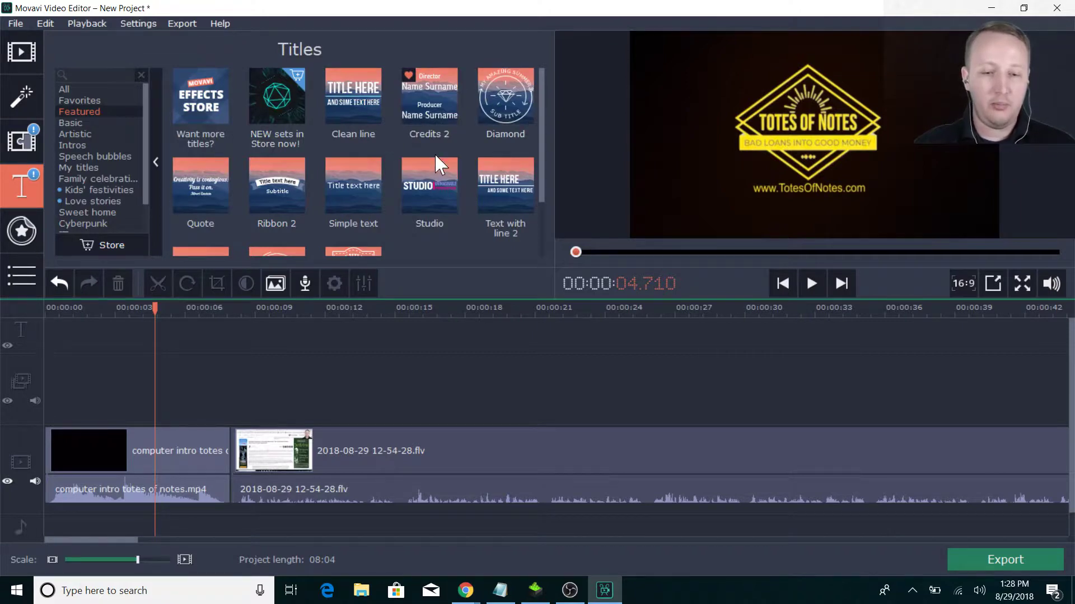
Step: Preview the Clean line and Trendy circle titles, then drop Trendy circle onto the timeline near 3 seconds
left_click_drag(368, 107, 342, 89)
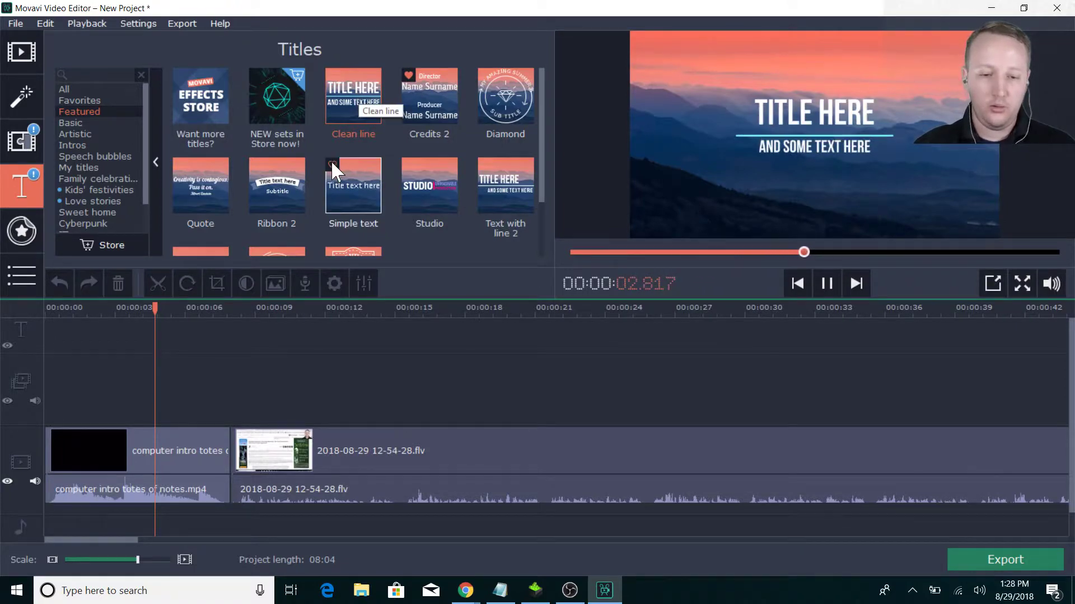
scroll(330, 160, "down", 2)
left_click(295, 194)
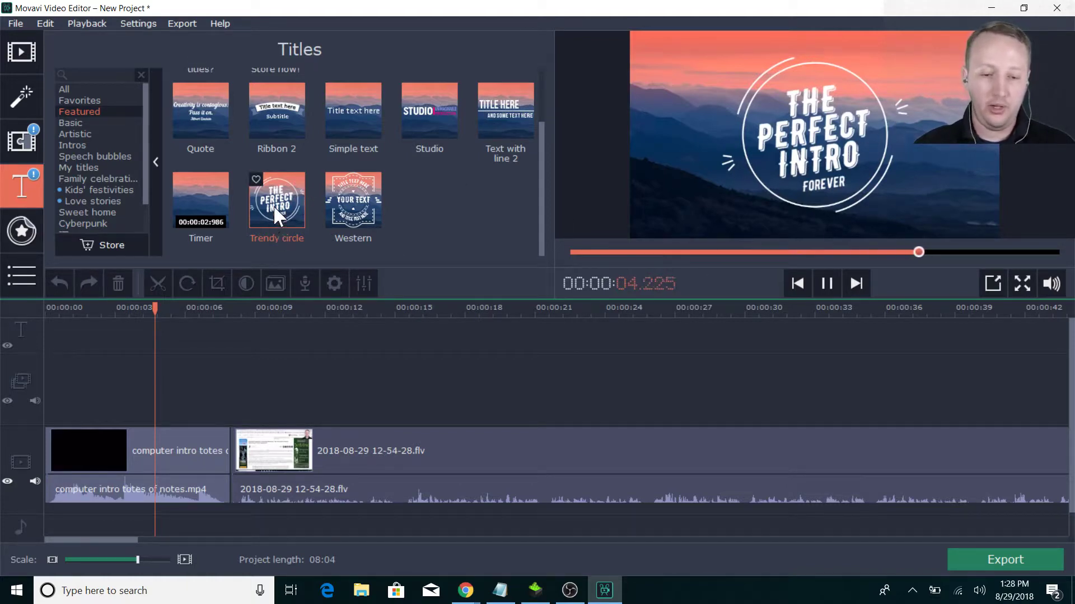
left_click_drag(273, 205, 136, 355)
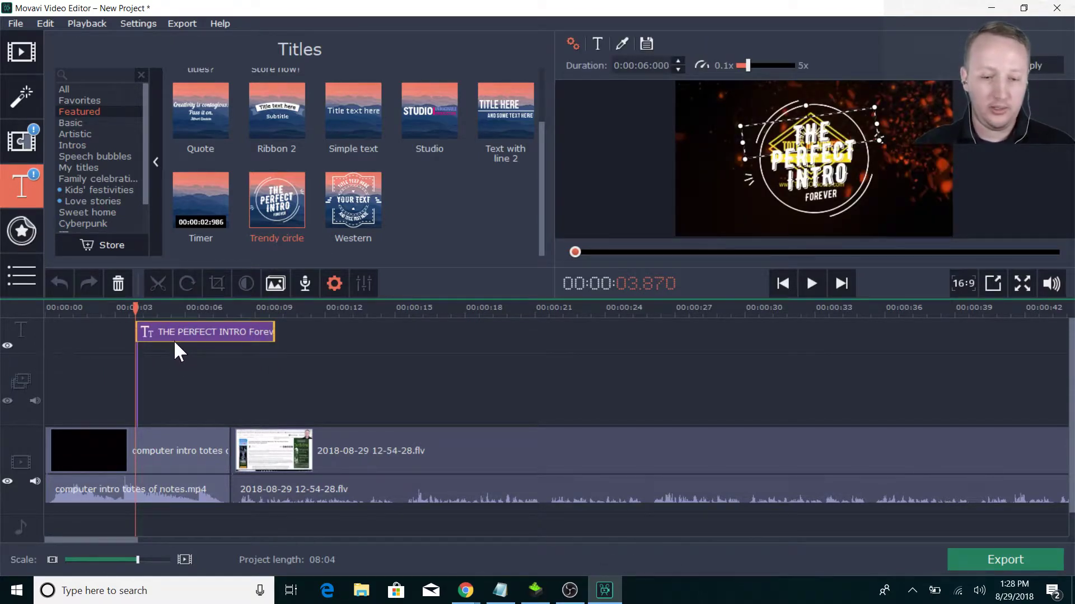
Step: Move the Trendy circle title to start around 11 seconds and stretch it to end near 17.7 seconds
left_click_drag(169, 328, 352, 330)
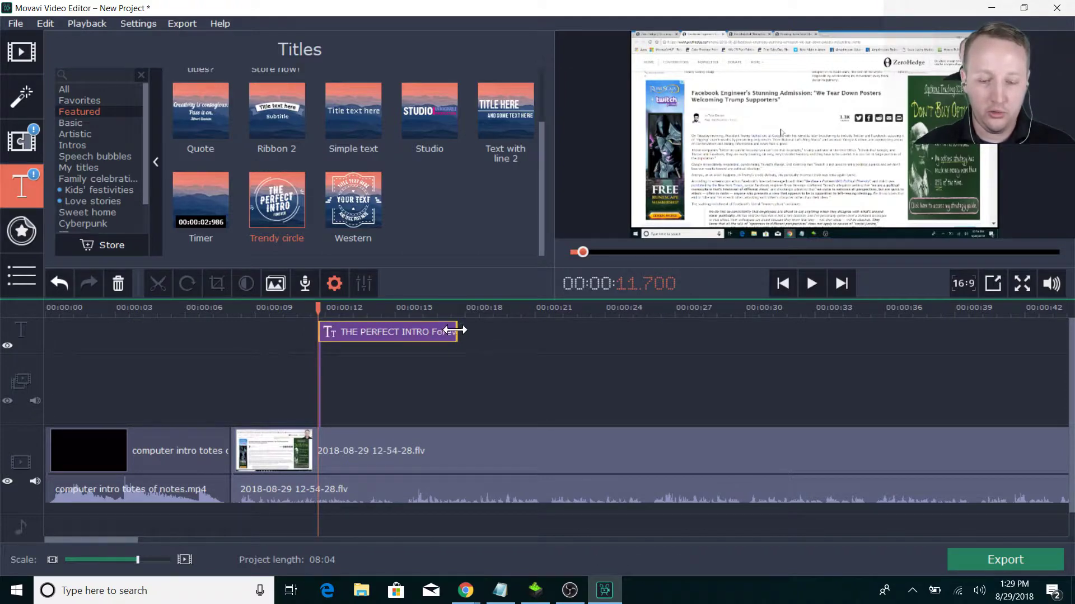
left_click_drag(455, 333, 427, 335)
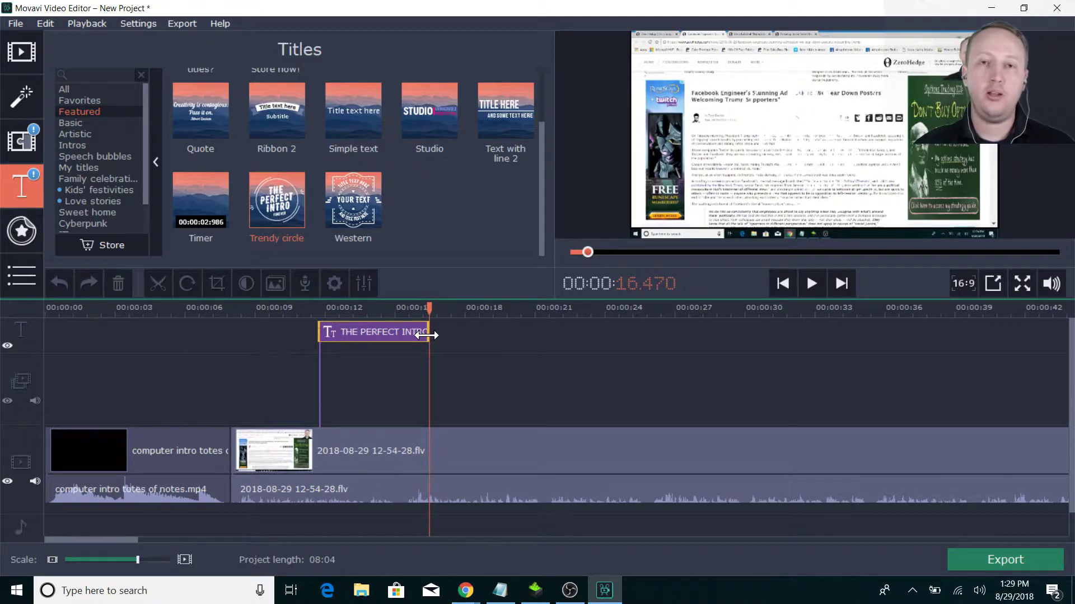
left_click_drag(427, 335, 455, 334)
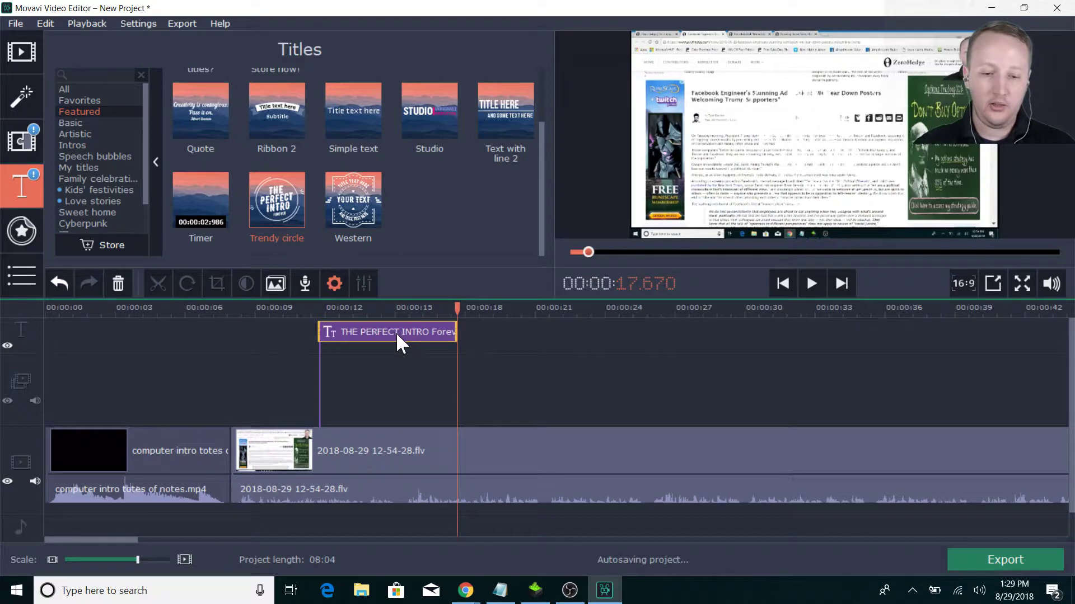
Step: Shift THE PERFECT INTRO title clip so it starts around 15 seconds
double_click(375, 331)
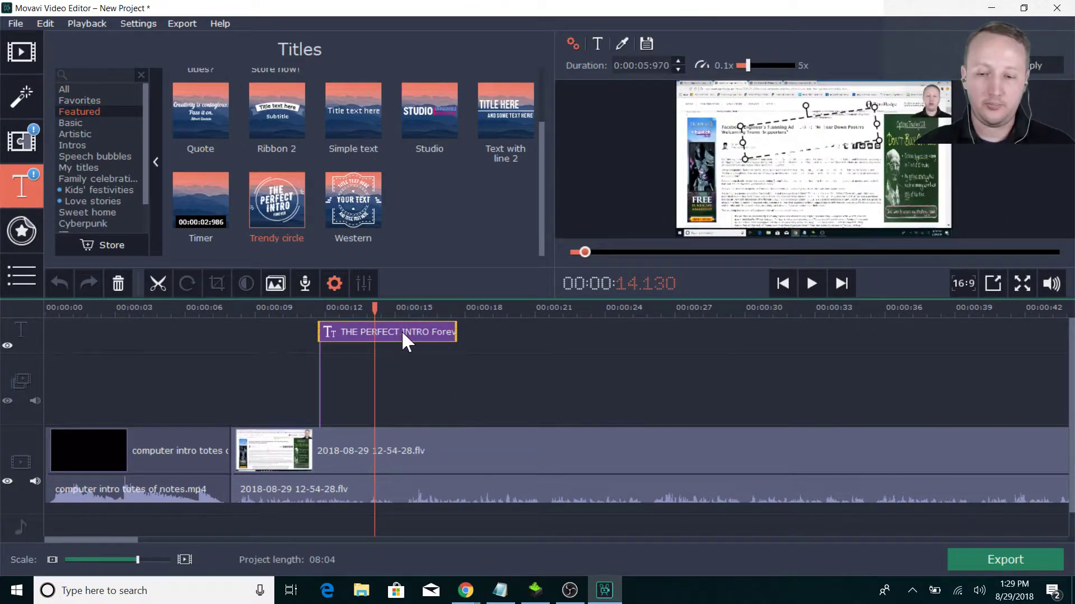
left_click(557, 381)
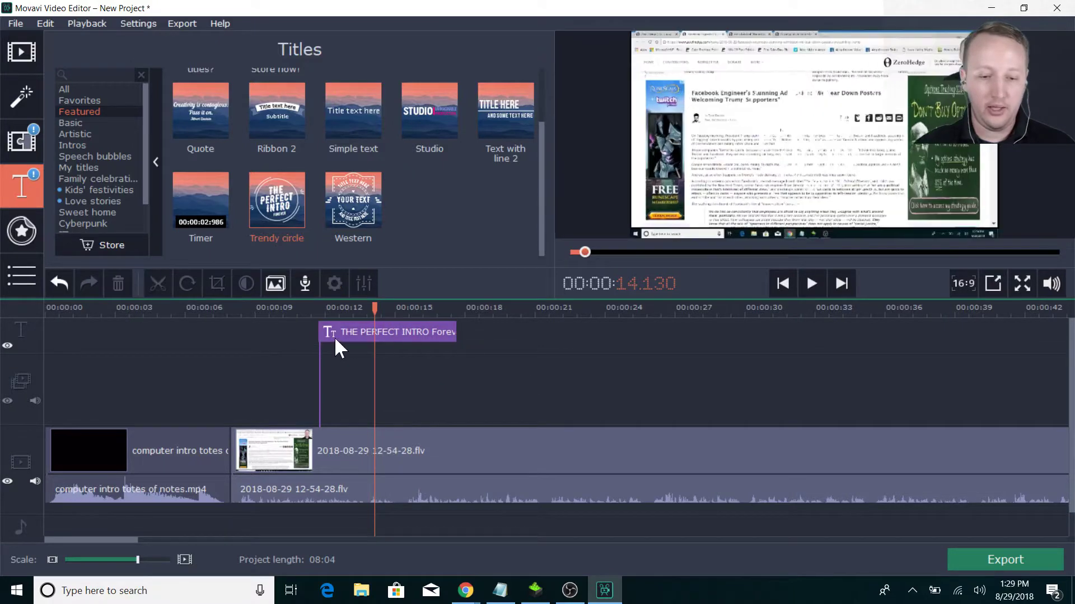
left_click_drag(334, 337, 421, 337)
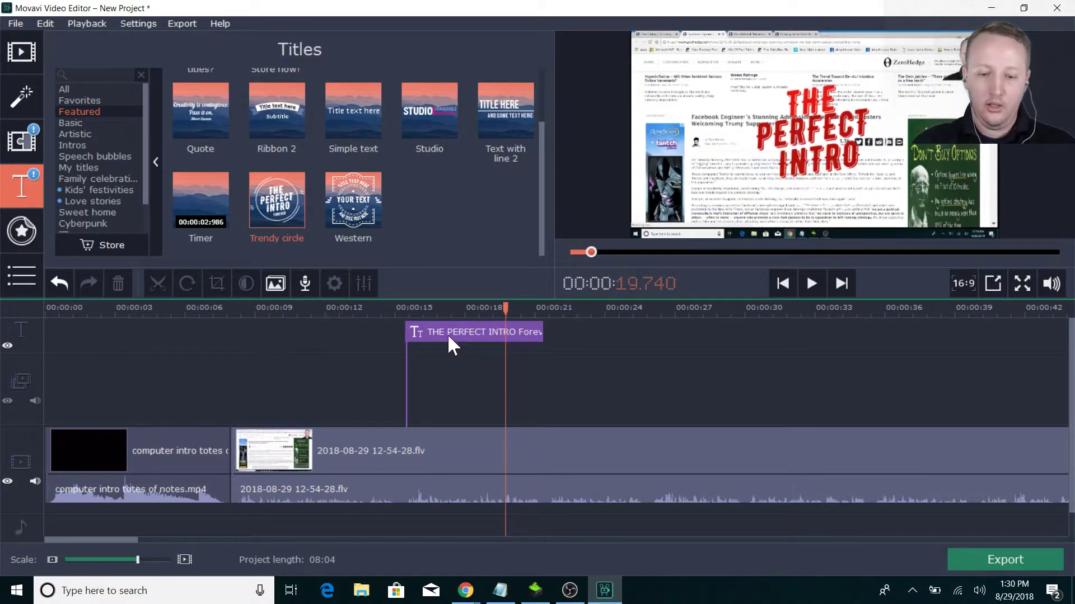
Step: Reopen the title and move its text frame up and to the right in the player
left_click(472, 330)
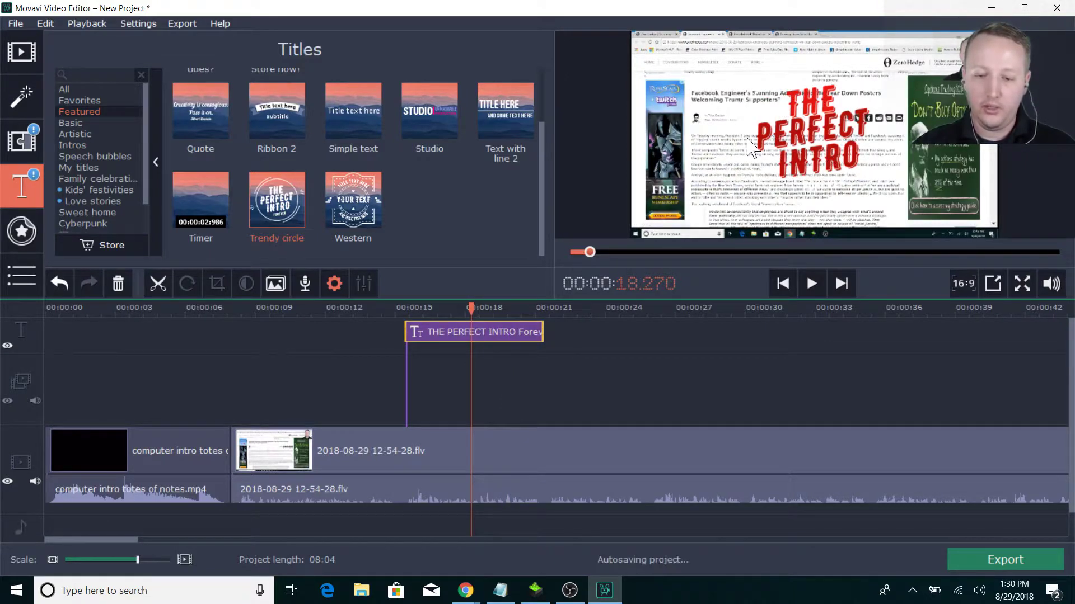
double_click(498, 329)
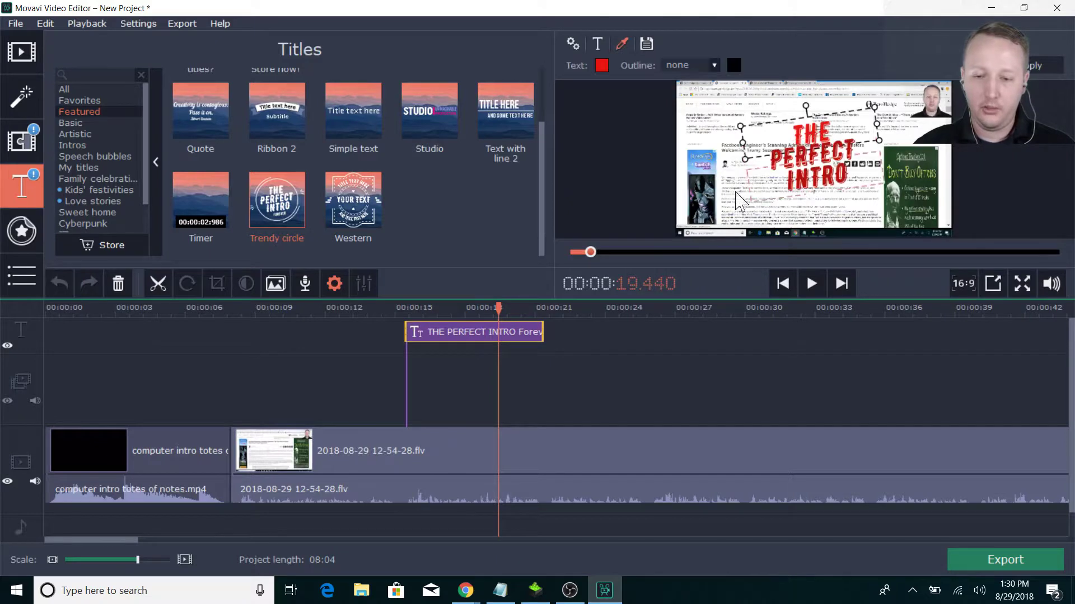
left_click(892, 190)
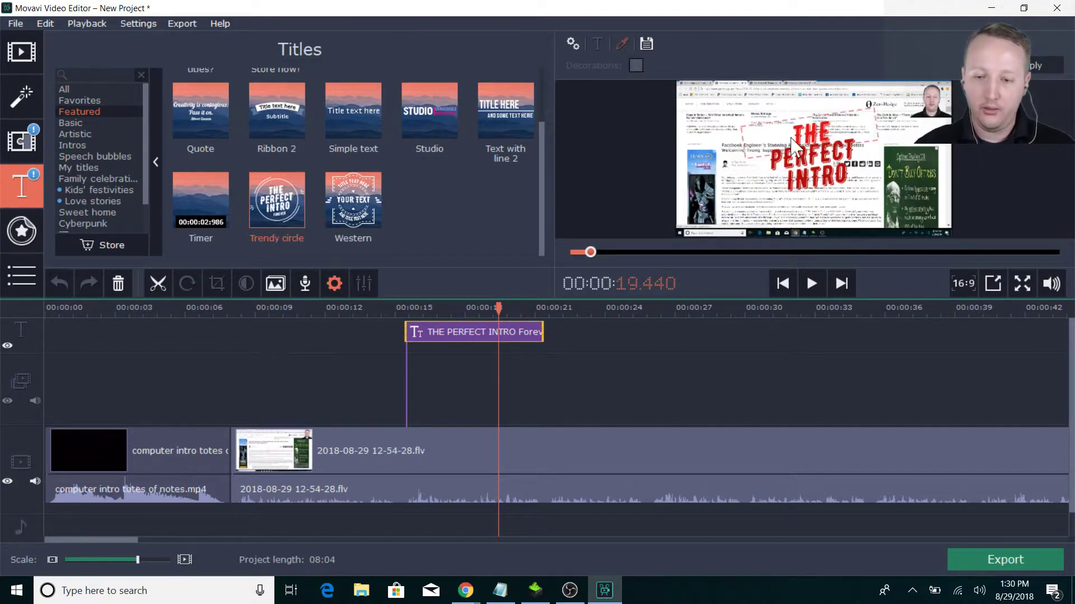
left_click(887, 201)
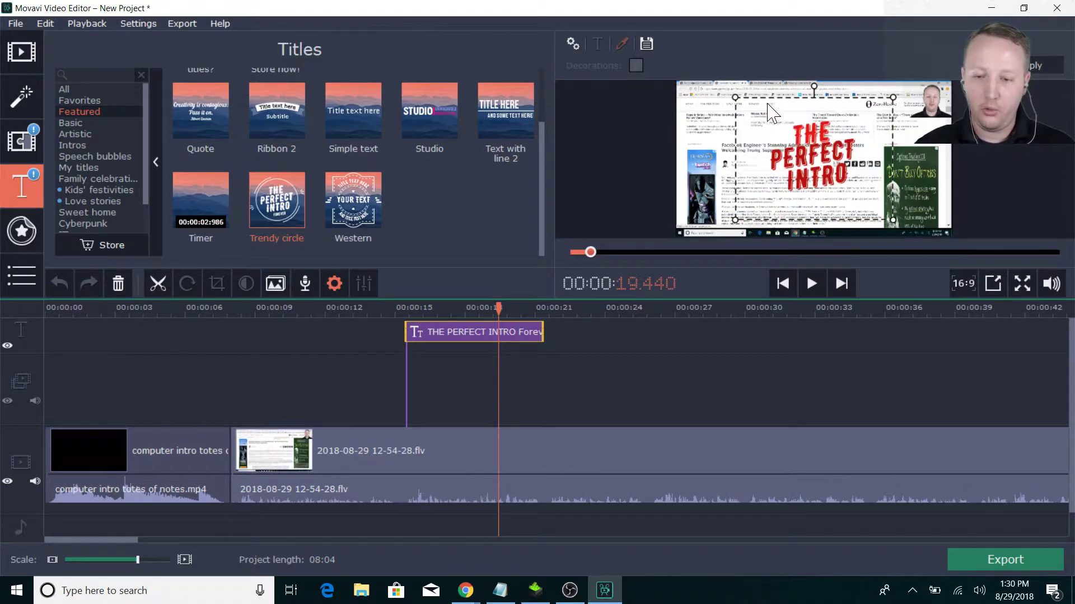
left_click_drag(777, 106, 813, 88)
Step: Move the title text box lower and make the text red
left_click(811, 128)
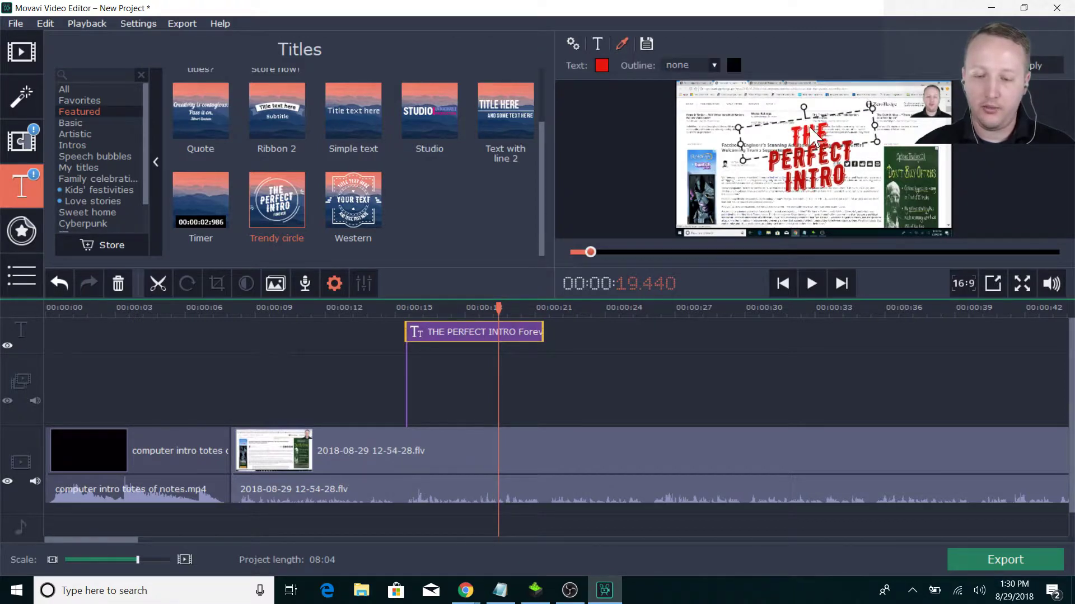
left_click_drag(811, 135, 822, 206)
left_click(602, 66)
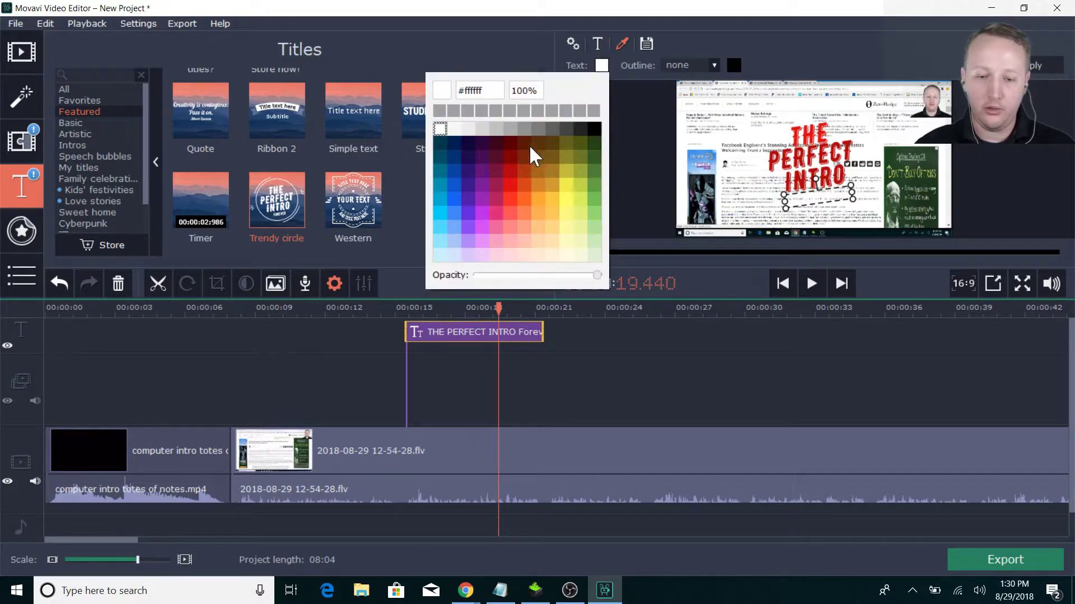
left_click(511, 166)
left_click(732, 162)
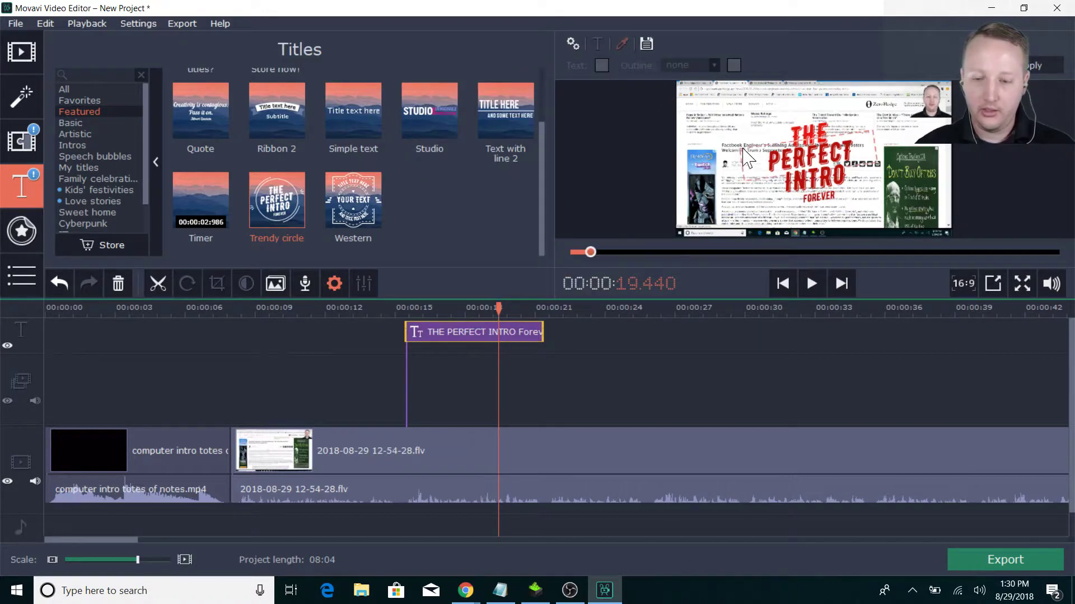
Step: Spread THE, PERFECT and INTRO apart and tilt INTRO further counter-clockwise
left_click(787, 136)
left_click_drag(797, 136, 801, 113)
left_click_drag(806, 159, 870, 139)
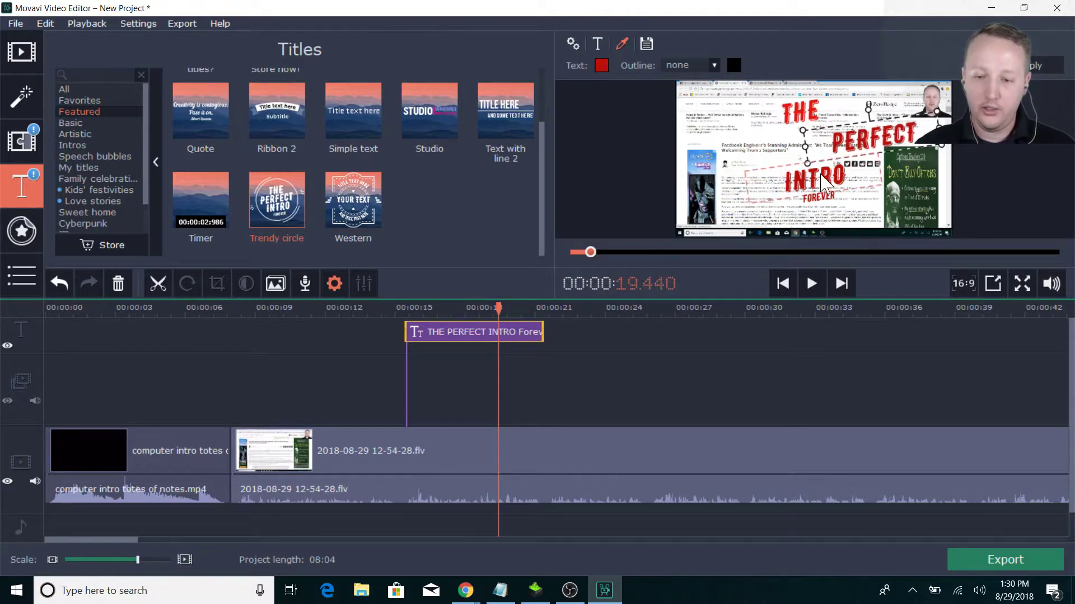
left_click_drag(823, 178, 838, 203)
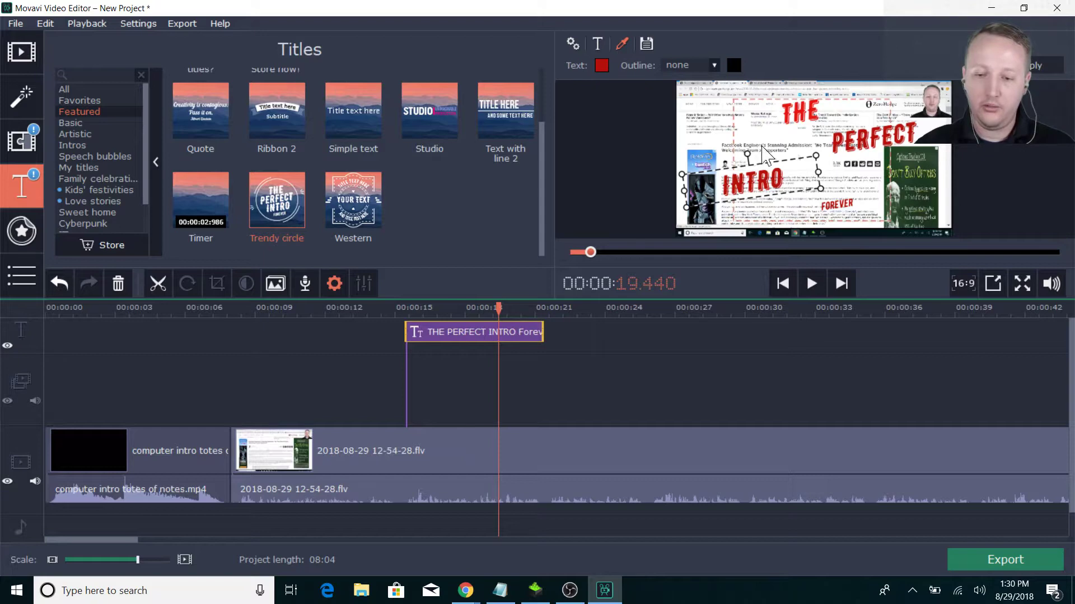
left_click_drag(746, 150, 780, 154)
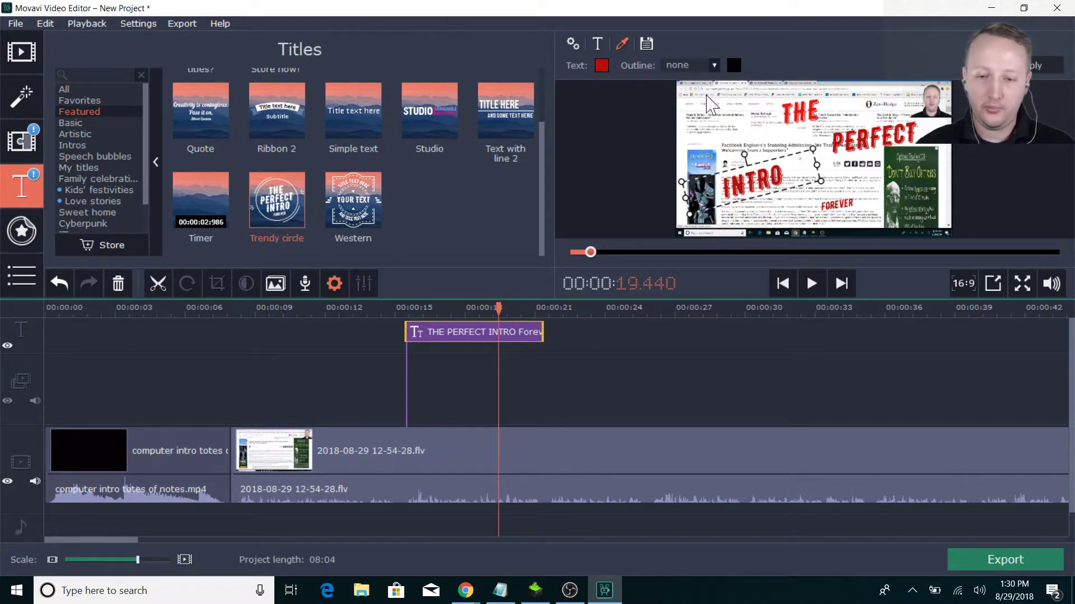
Step: Give the title a yellow line outline and nudge INTRO to the right
left_click(699, 66)
left_click(694, 96)
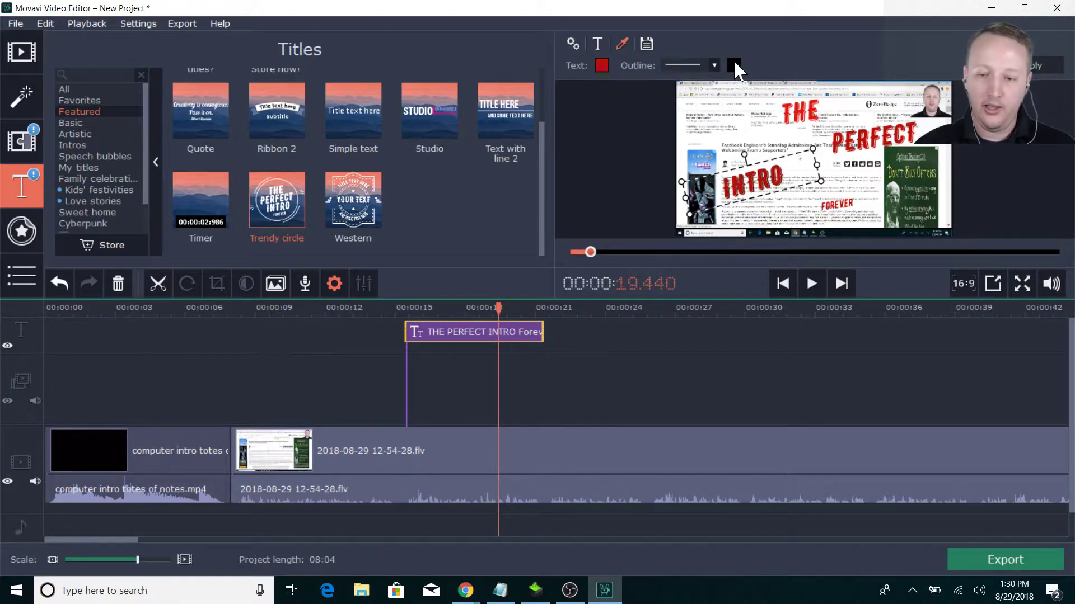
left_click(734, 64)
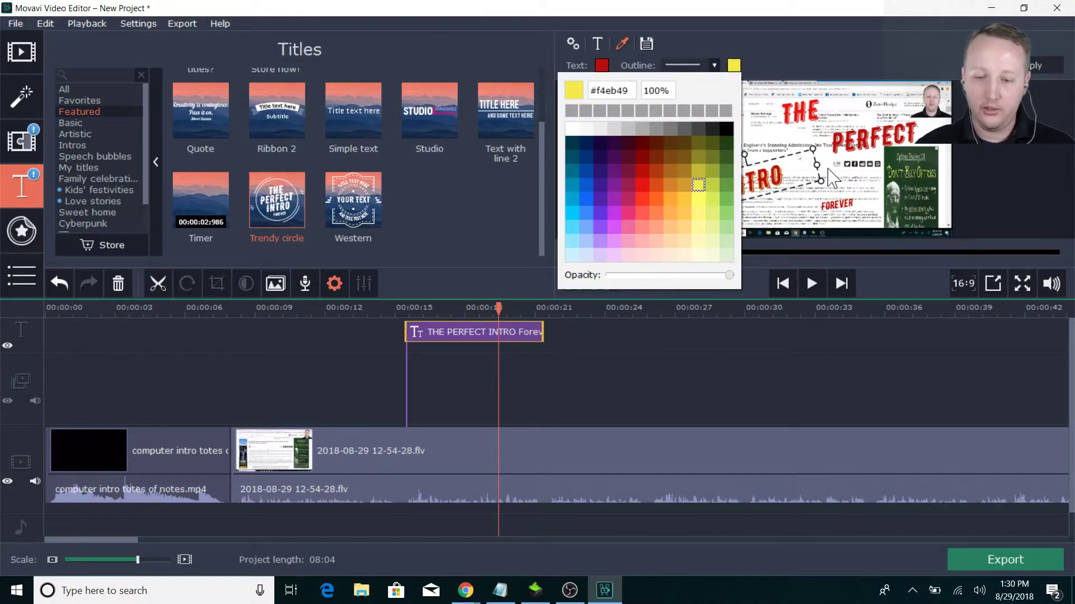
left_click(703, 193)
left_click_drag(788, 178, 805, 175)
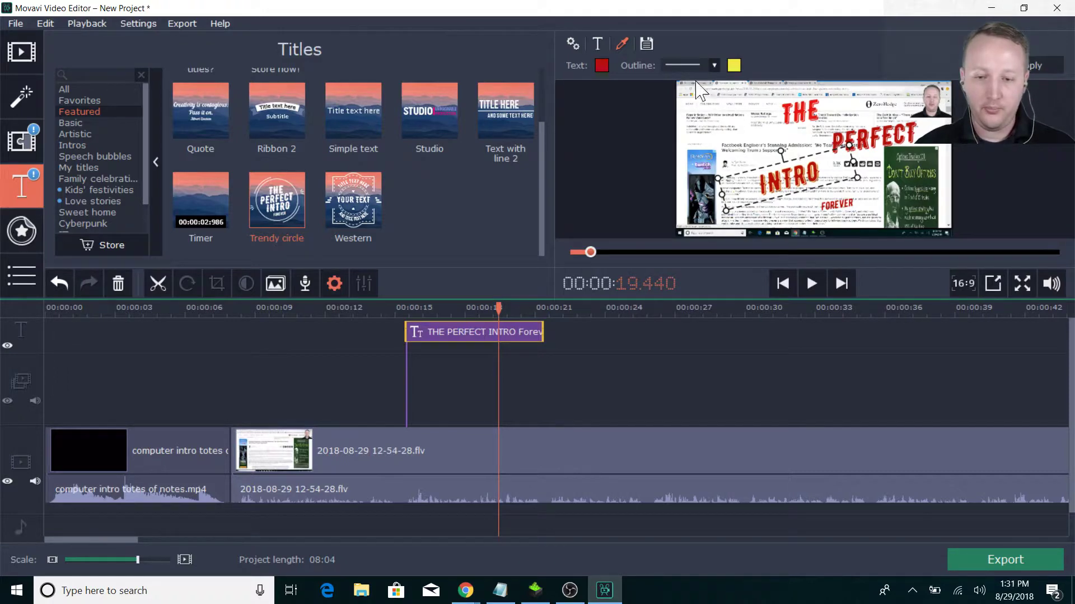
left_click(597, 45)
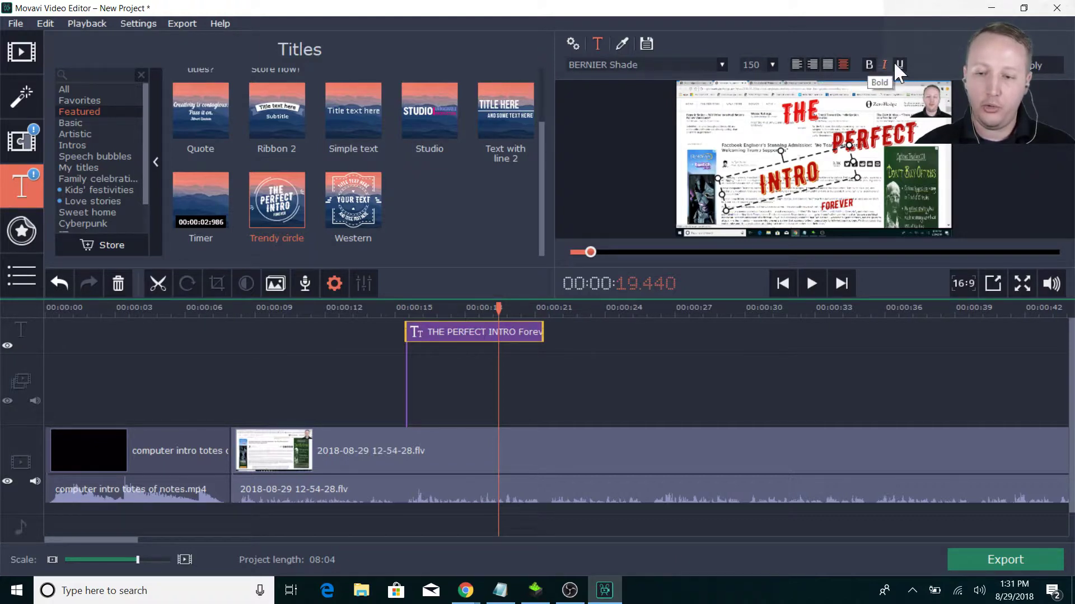
left_click(653, 64)
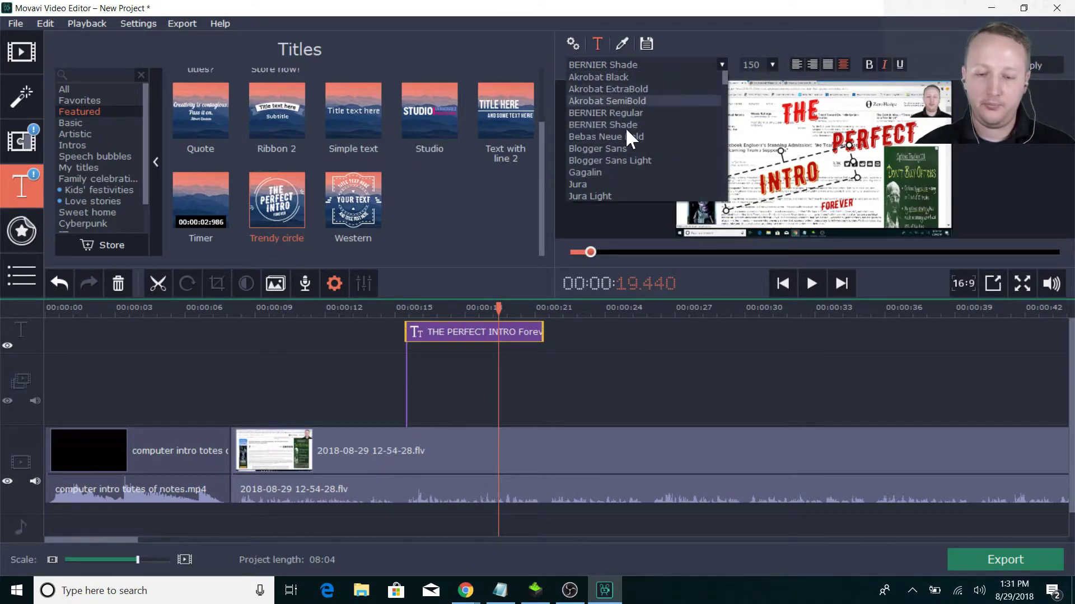
left_click(633, 61)
left_click(618, 45)
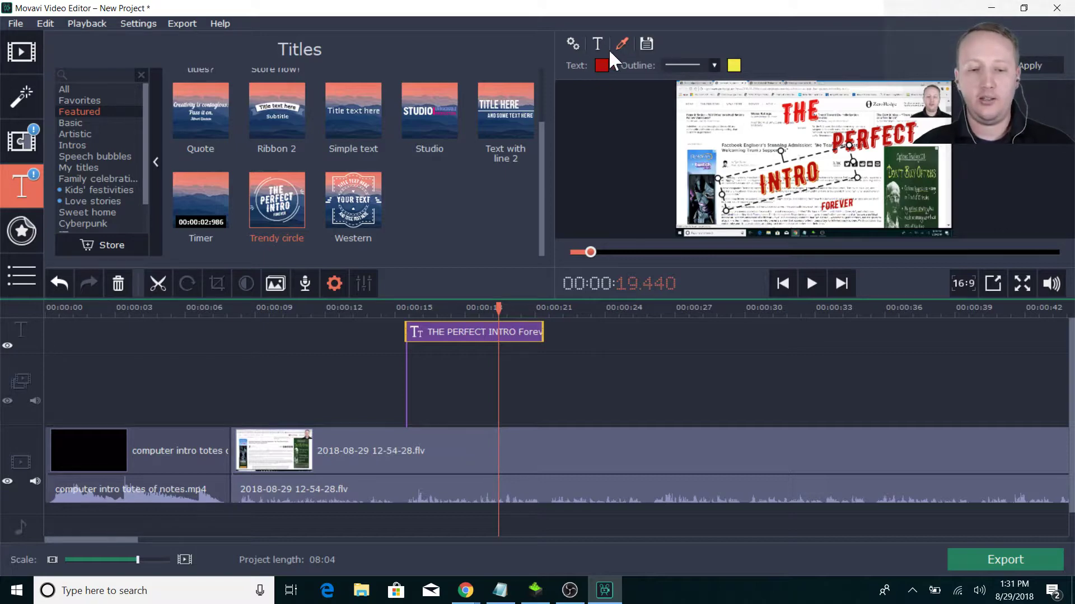
Step: Slow the title animation, apply it, and move the title clip to 00:00
left_click(573, 42)
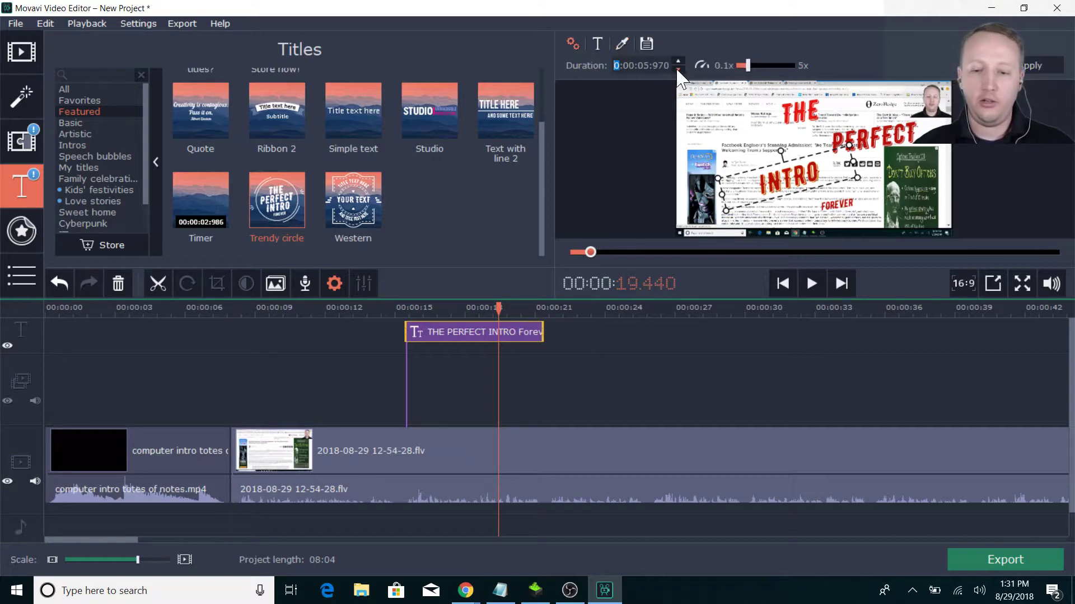
mouse_move(747, 70)
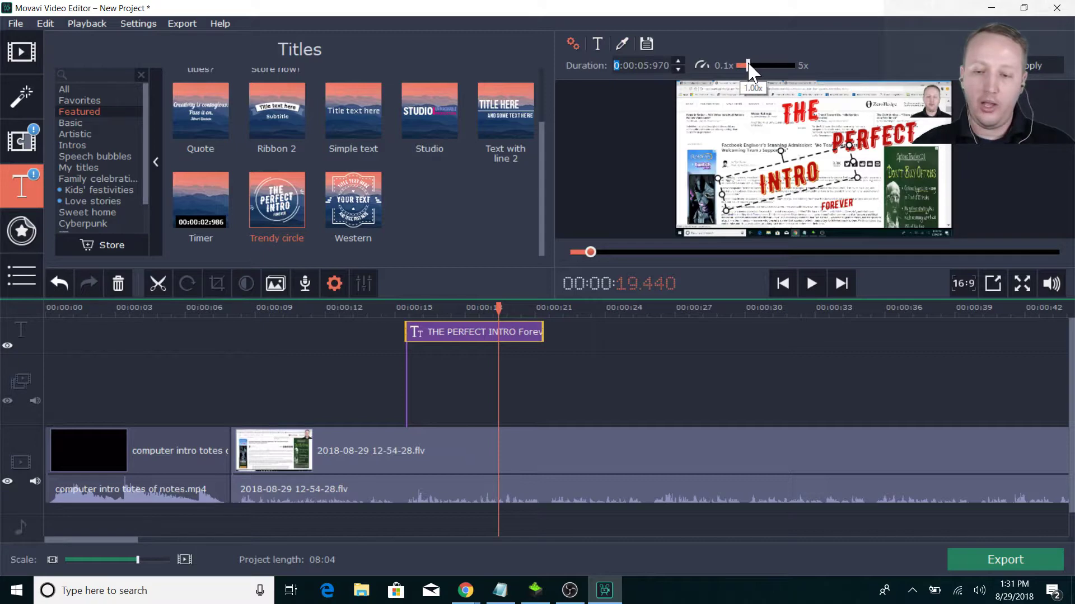
left_click_drag(749, 65, 740, 65)
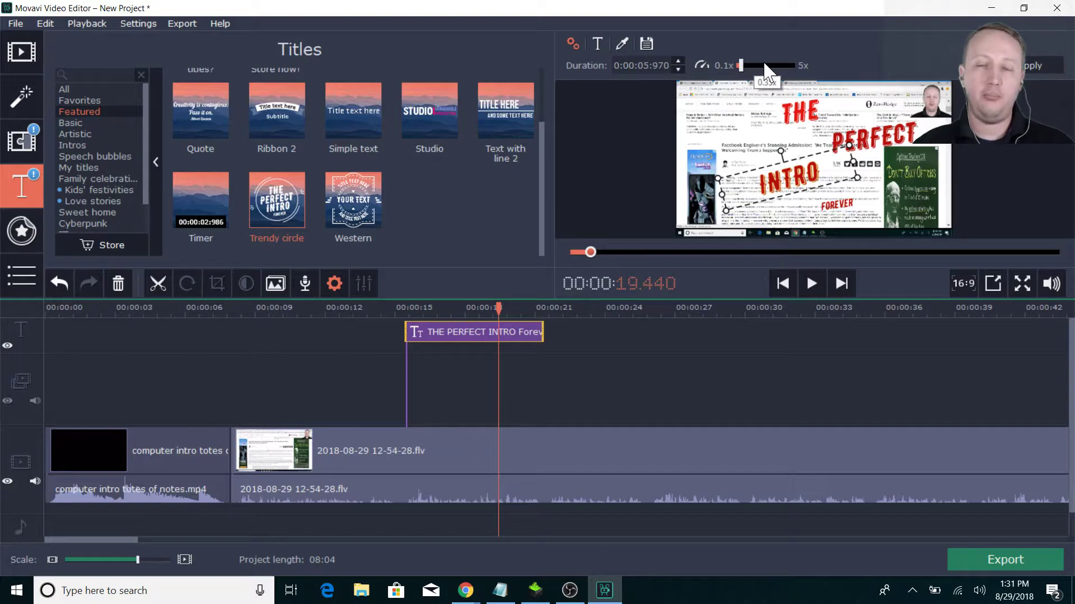
left_click(1031, 68)
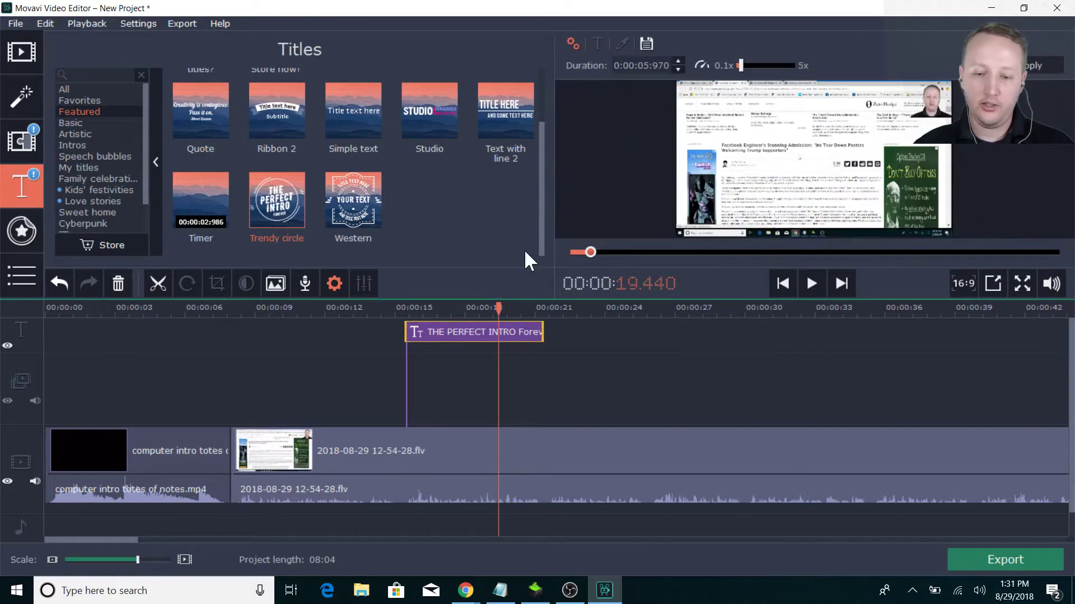
left_click(827, 169)
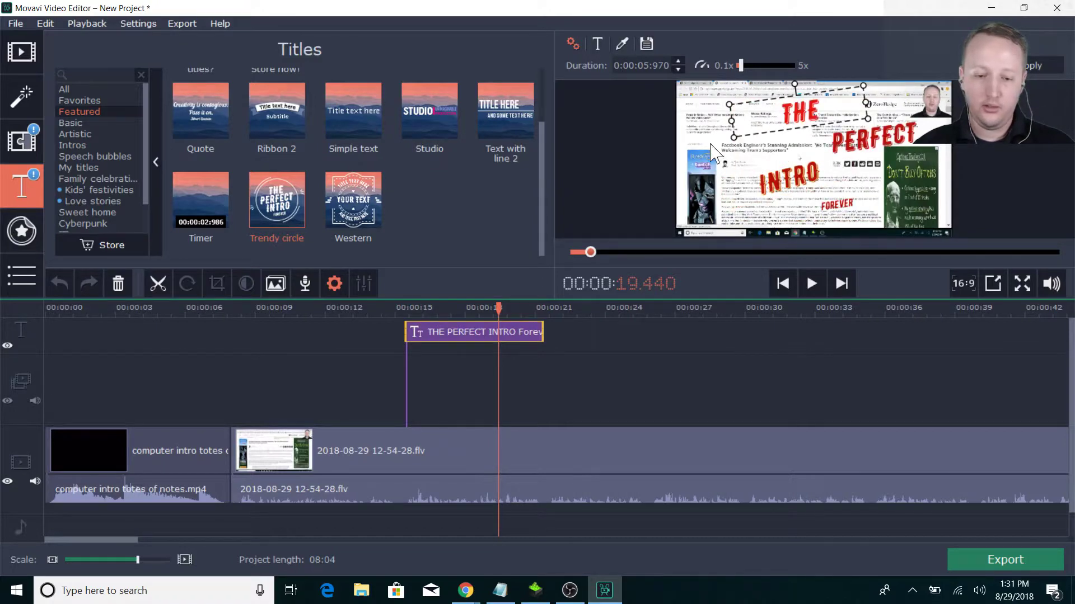
left_click(448, 331)
left_click_drag(167, 358, 90, 360)
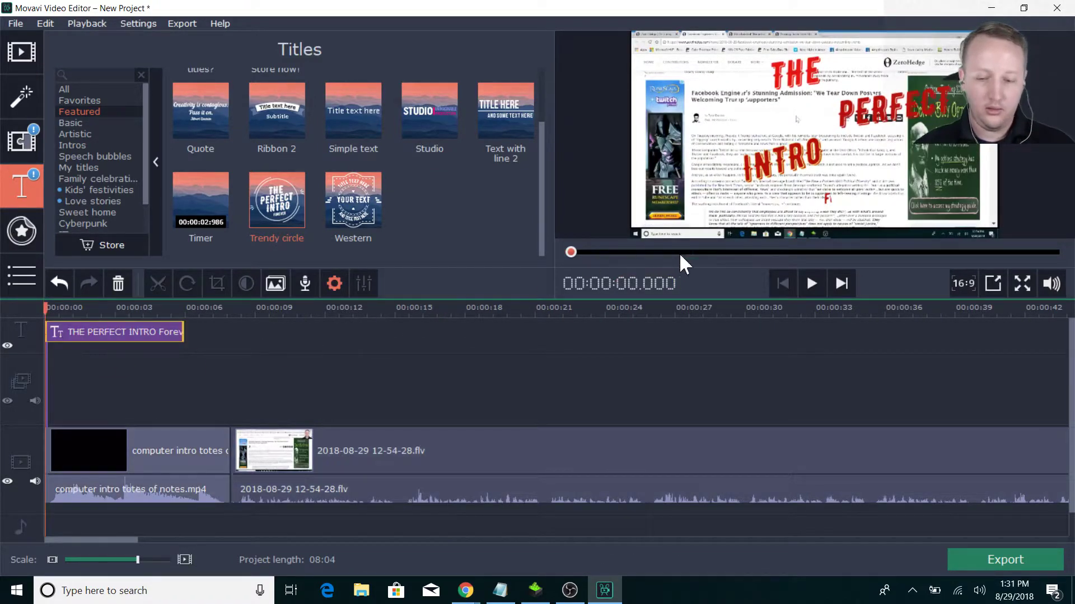
Step: Preview the video from the start with the title, then delete the title clip
left_click(808, 288)
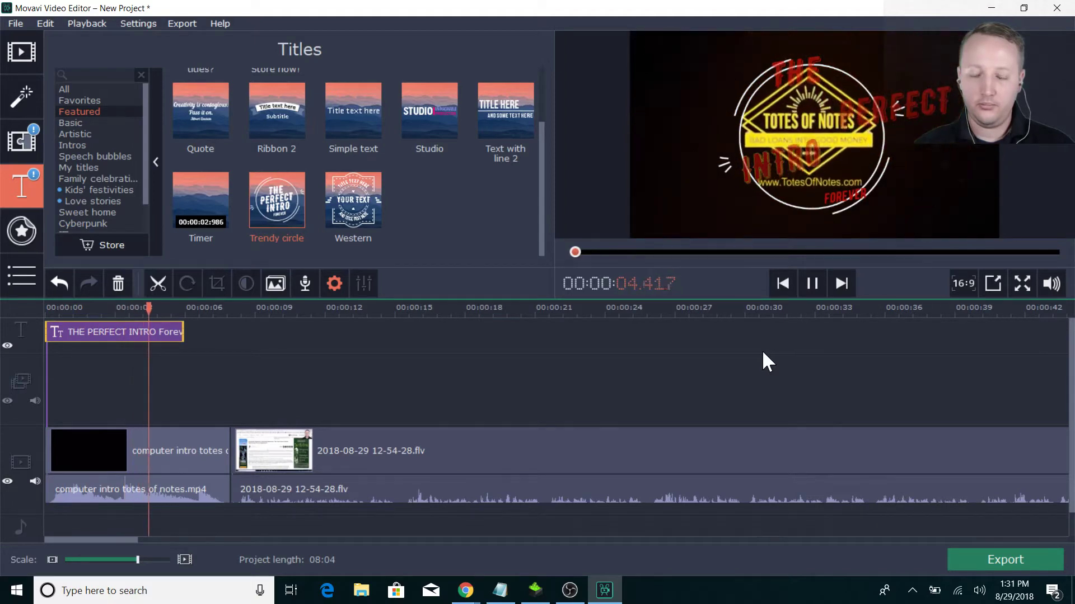
left_click(812, 284)
double_click(91, 329)
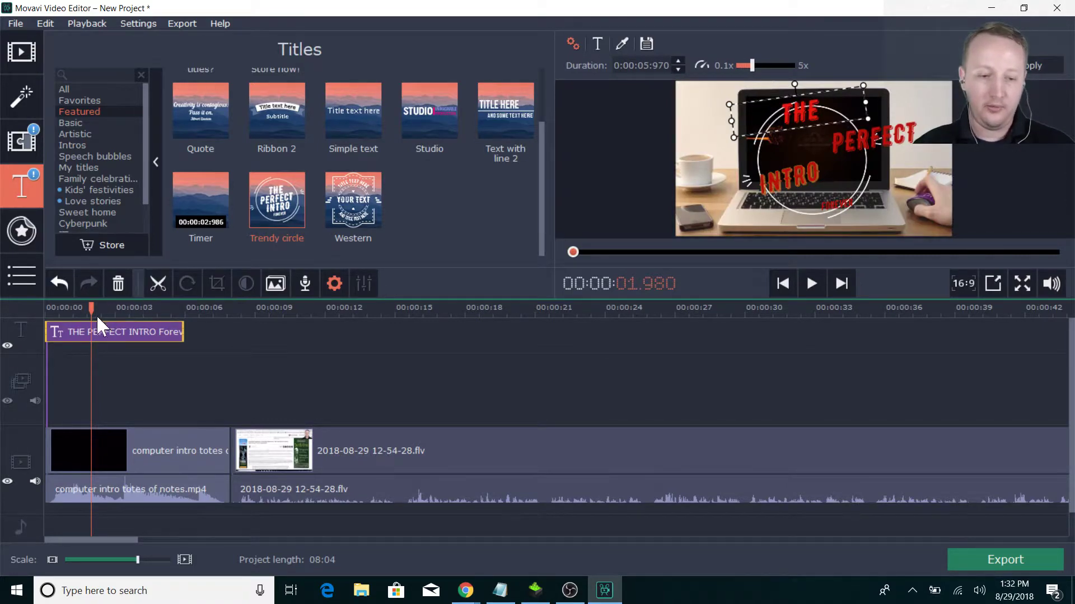
left_click_drag(89, 308, 46, 308)
left_click(809, 283)
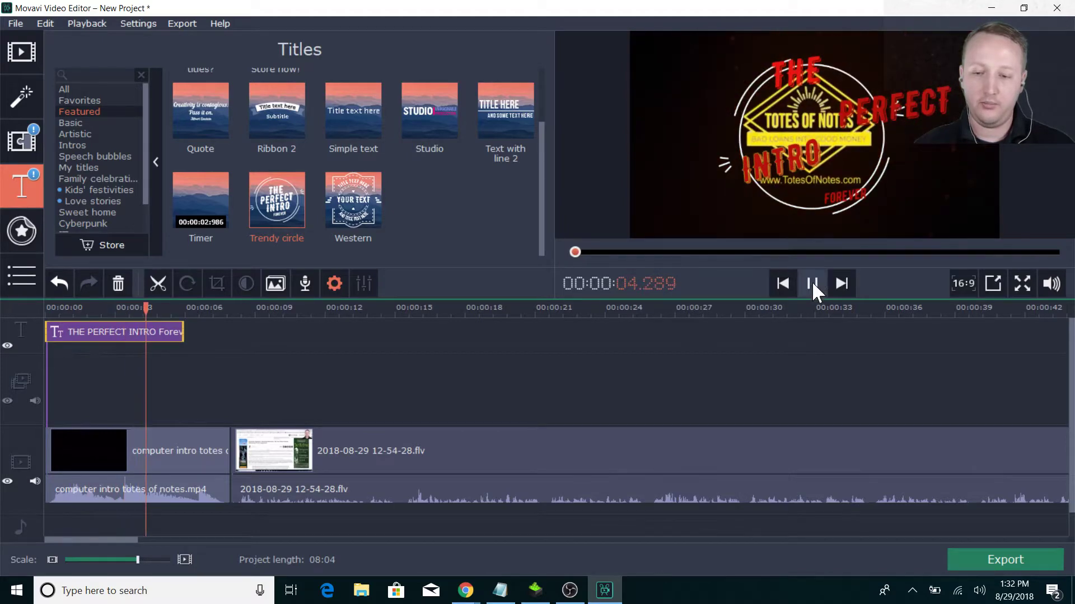
left_click(811, 283)
left_click(107, 339)
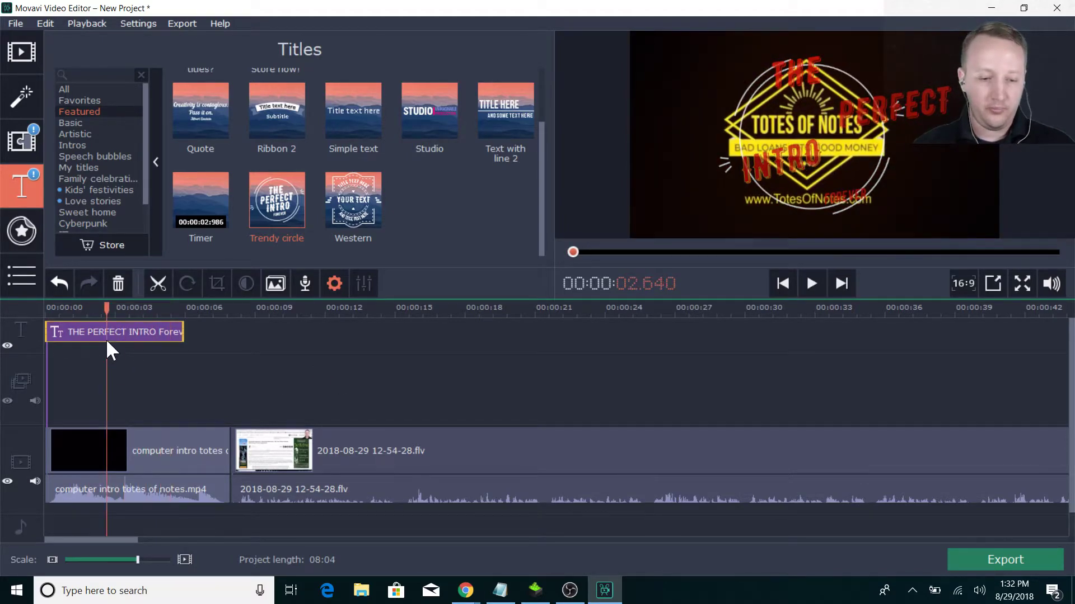
key("Delete")
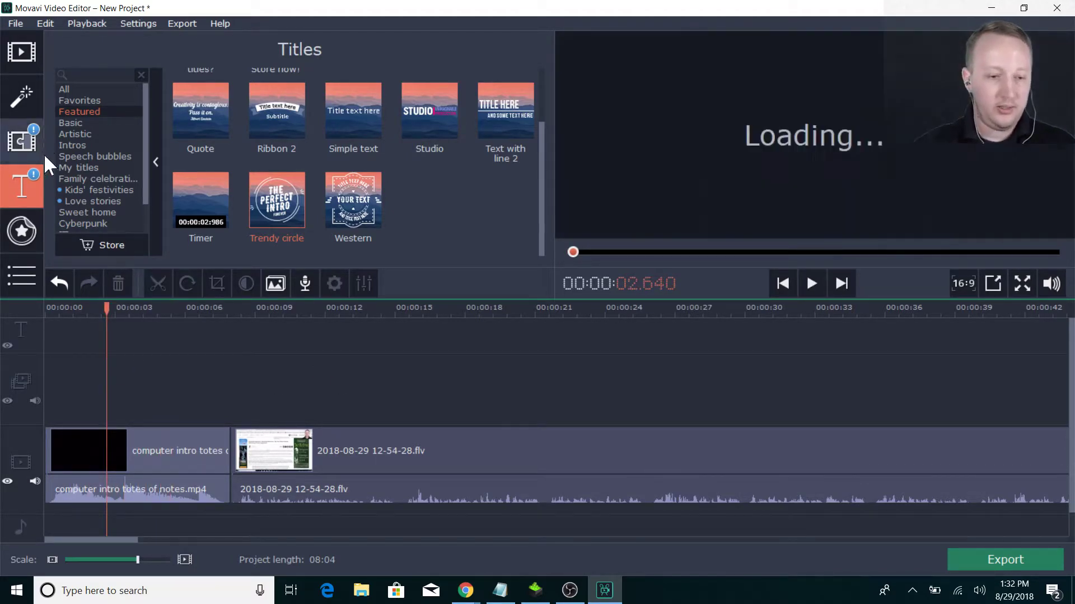
Step: Delete the computer intro clip from the timeline and return to the project start
left_click(37, 142)
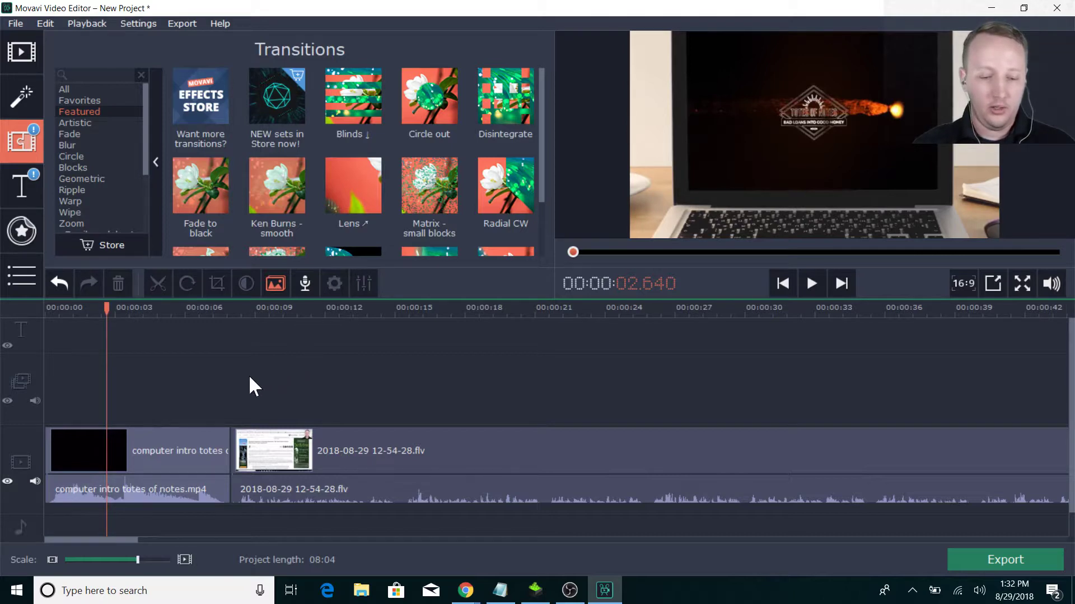
left_click(185, 451)
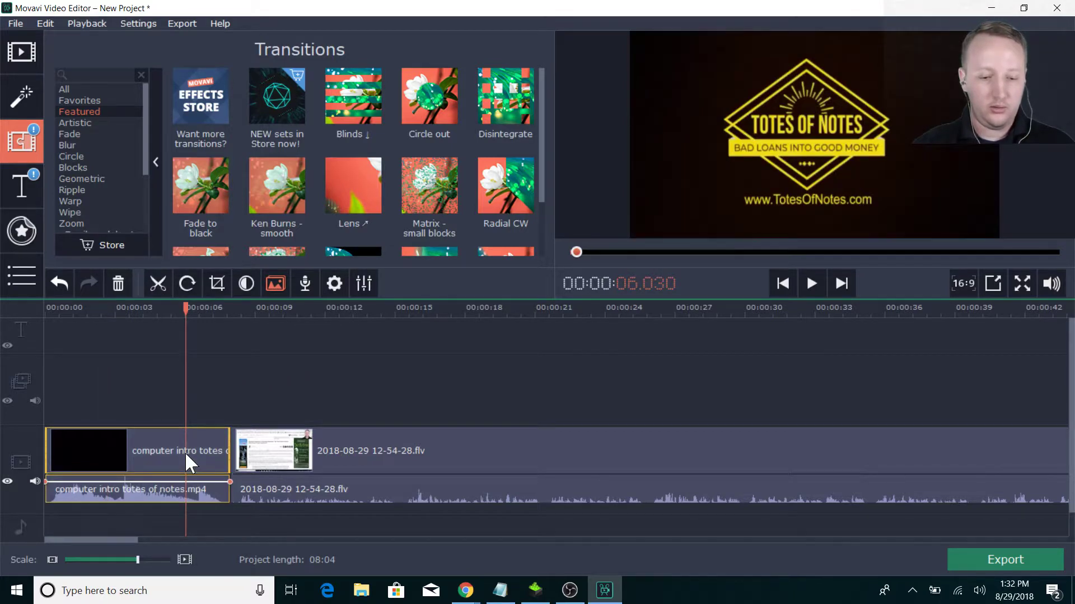
left_click(147, 451)
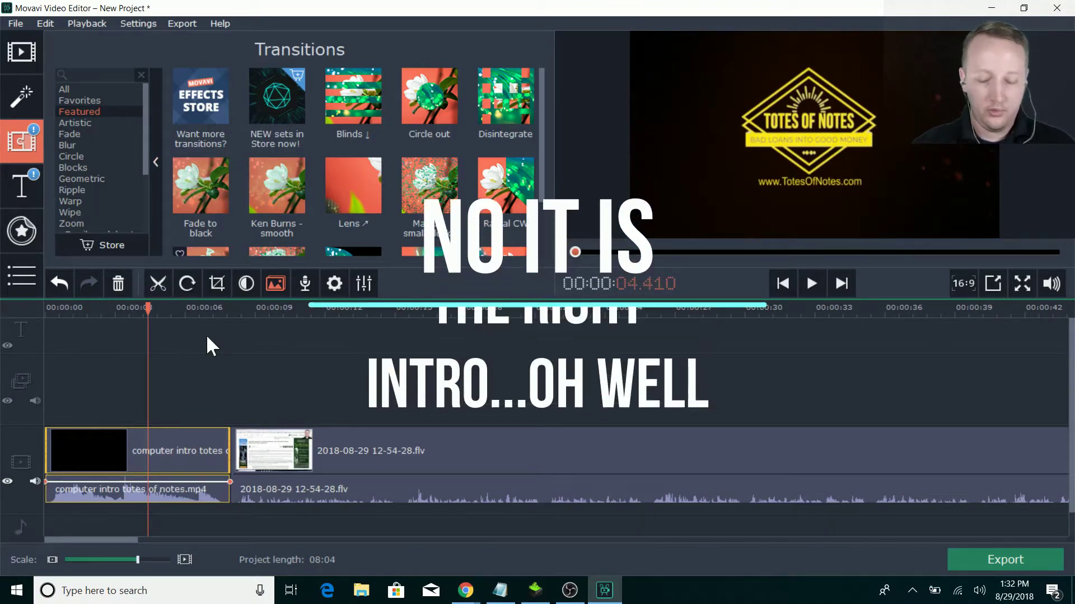
key("Delete")
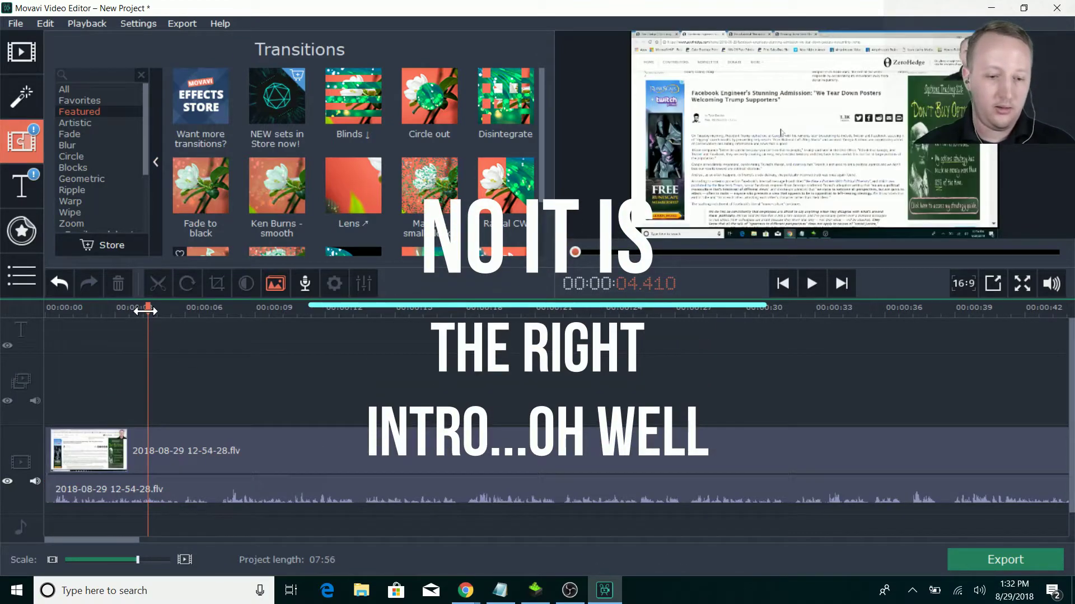
key("Home")
Step: Import note nugget ep 1.mp4 through Add Media Files so it follows the screen recording
left_click(22, 52)
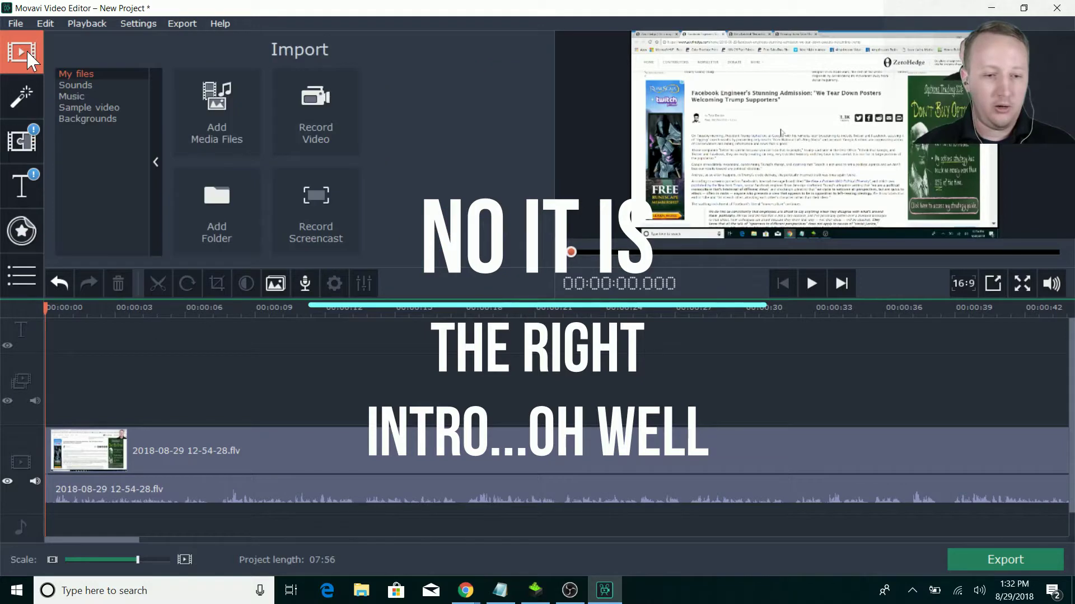
left_click(249, 95)
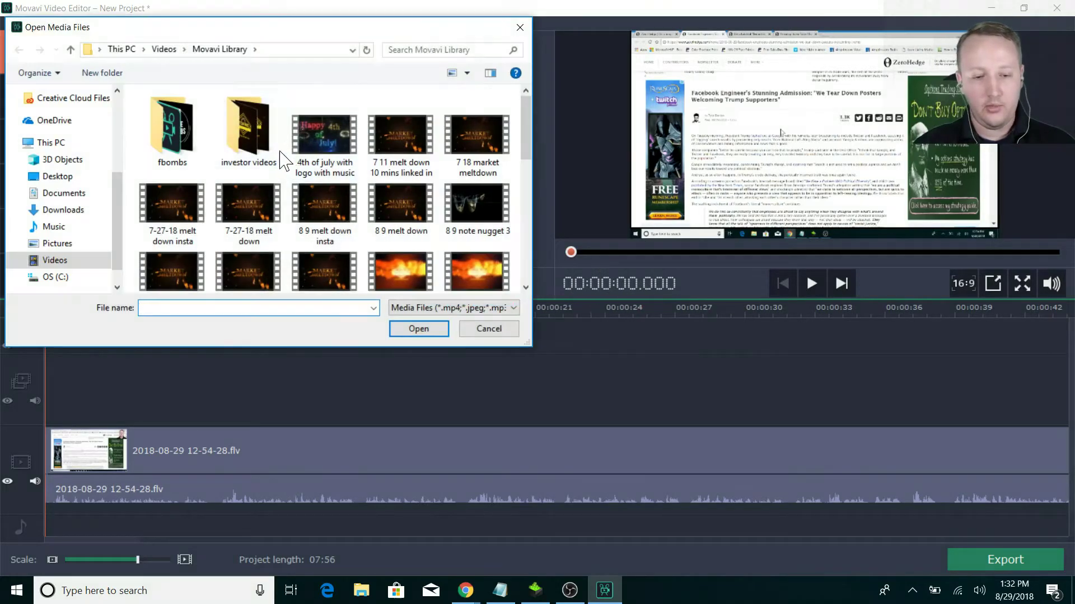
scroll(380, 199, "down", 4)
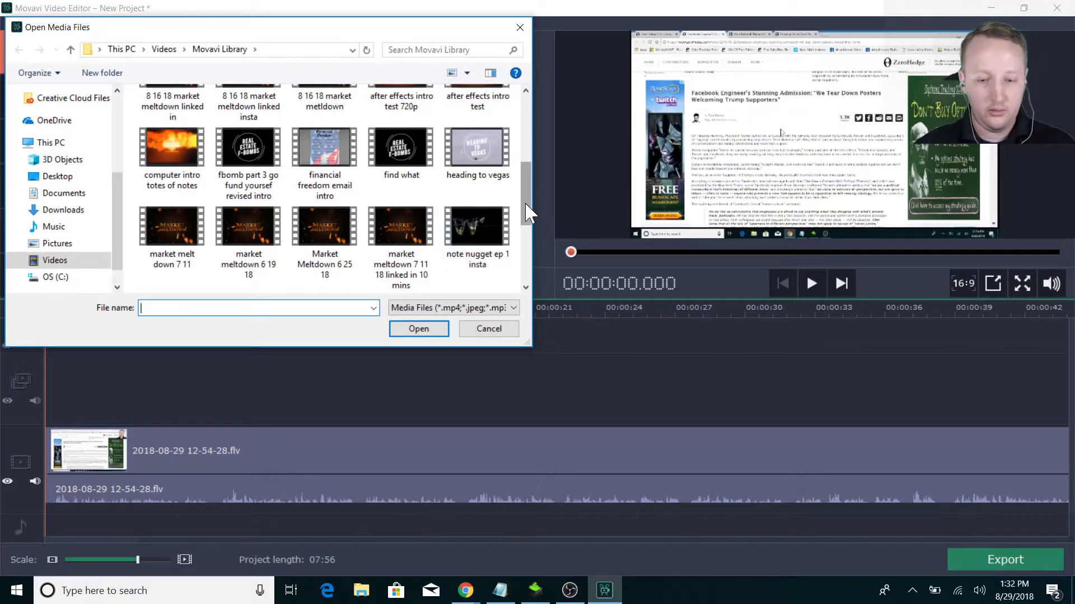
left_click_drag(526, 206, 526, 255)
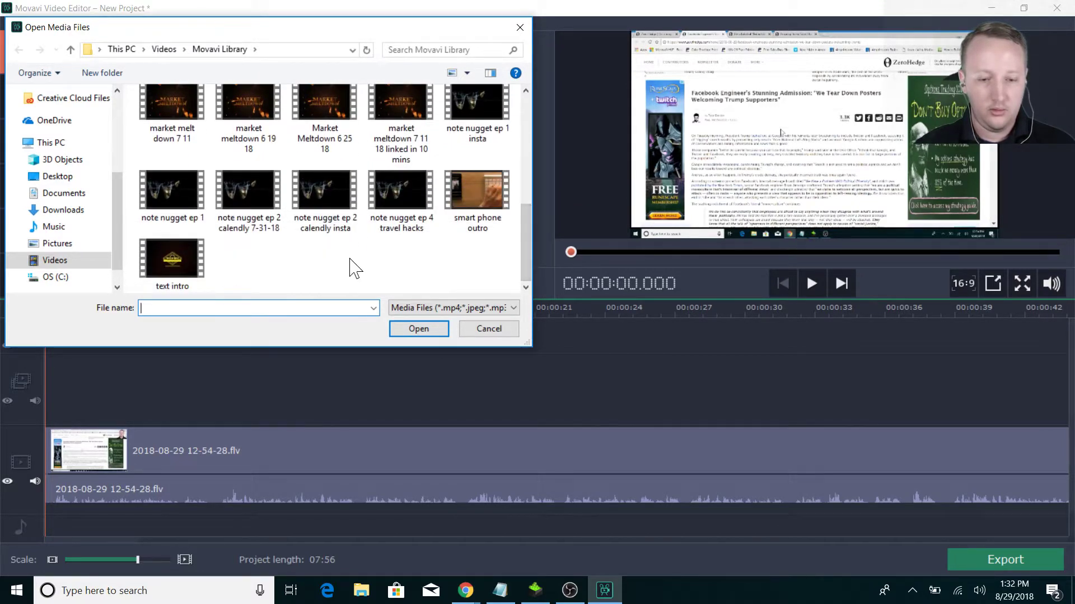
left_click(178, 193)
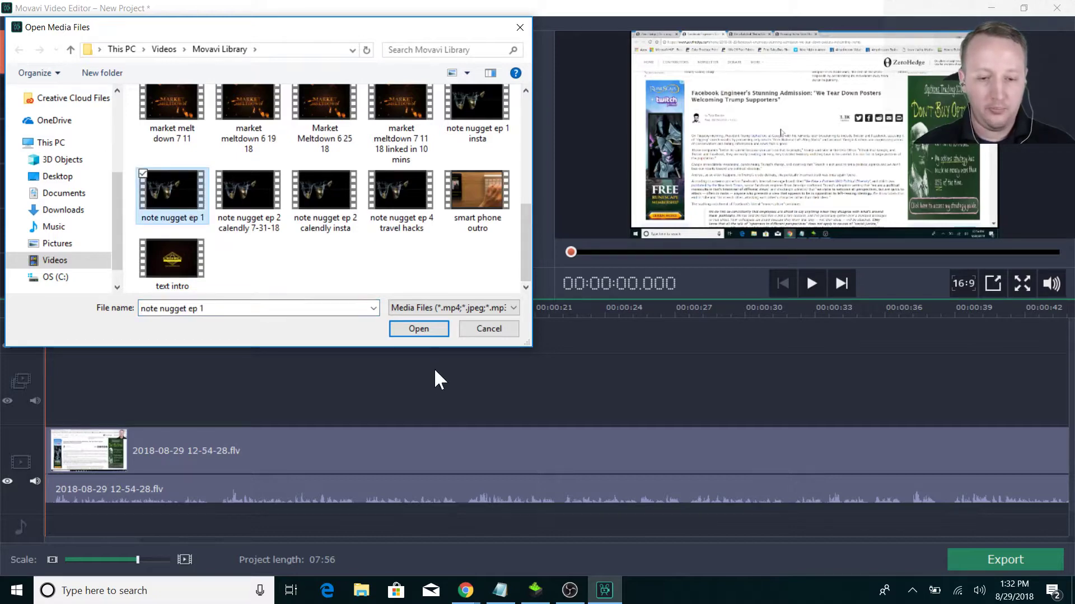
left_click(419, 330)
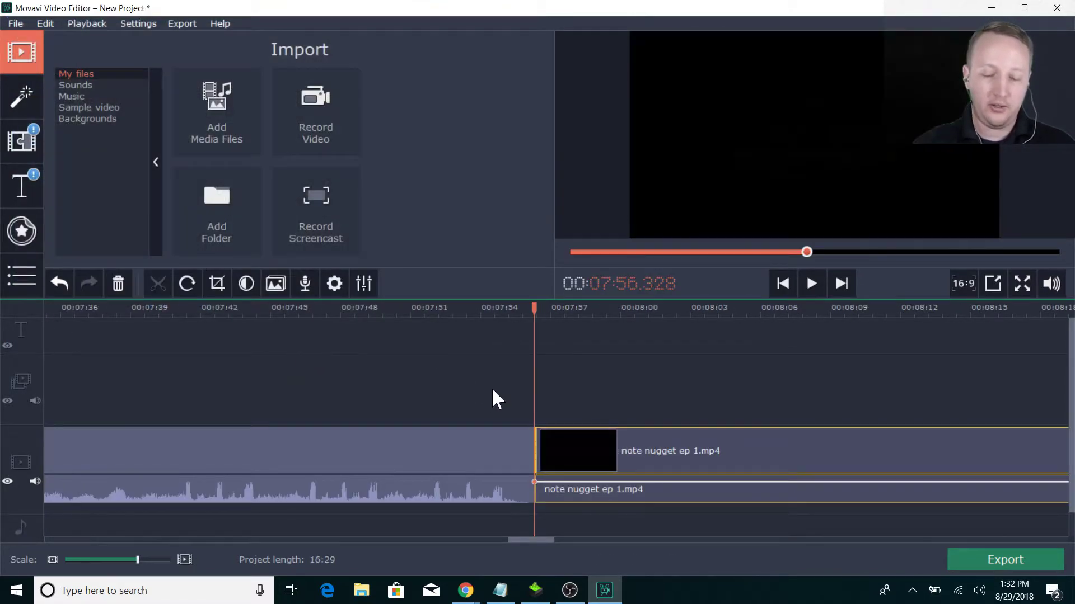
Step: Play the note nugget ep 1 clip and step frame by frame to find where its intro ends
left_click(772, 497)
left_click(809, 287)
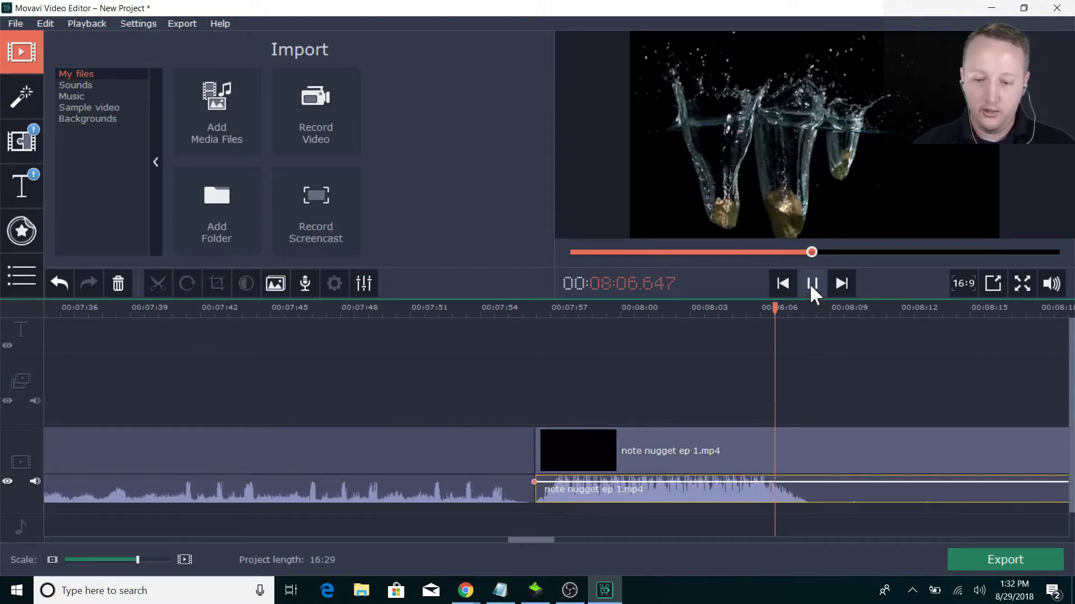
left_click(810, 281)
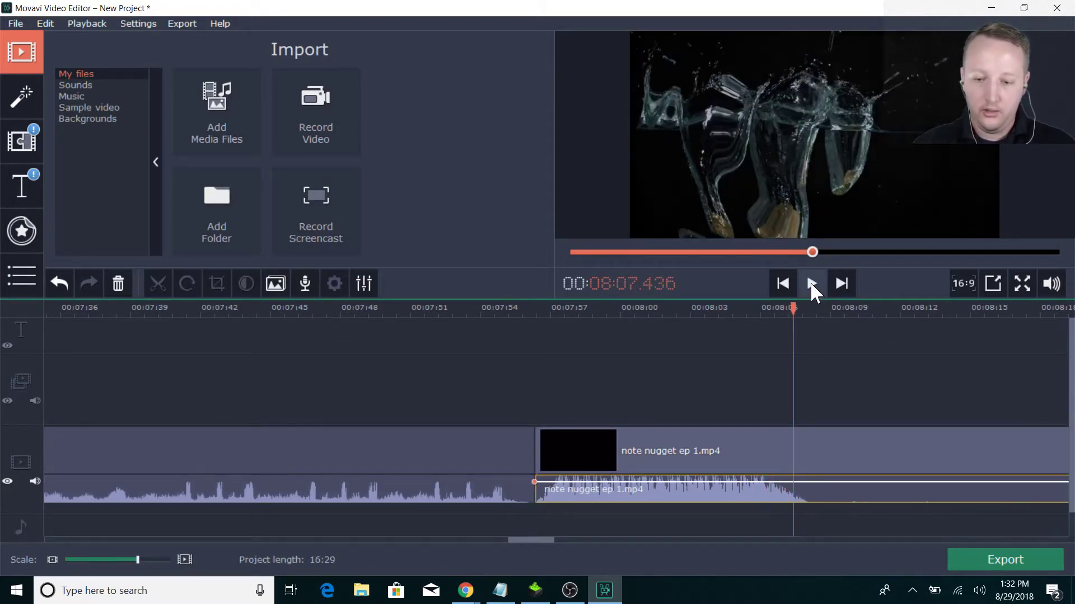
left_click(843, 282)
left_click(843, 283)
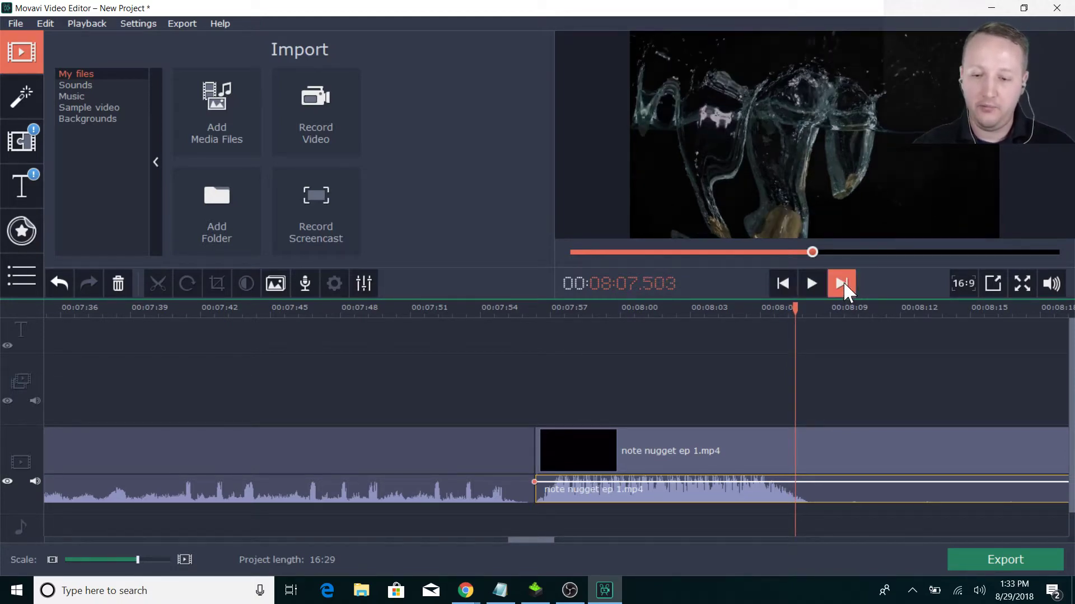
left_click(843, 281)
left_click(843, 281)
left_click(843, 281)
left_click(843, 281)
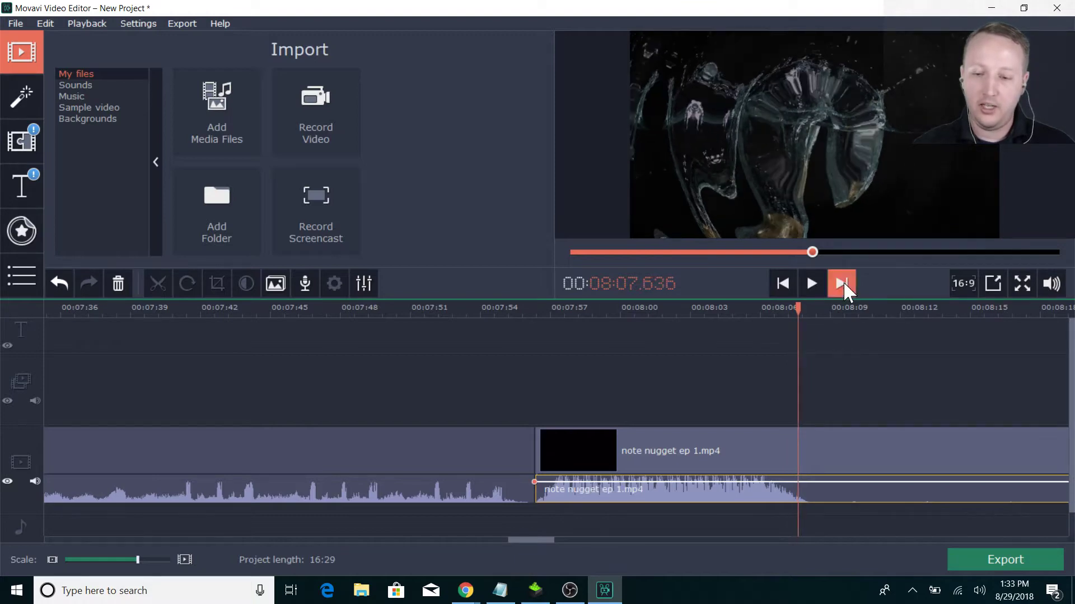
left_click(843, 281)
left_click(843, 281)
left_click(843, 281)
left_click(843, 281)
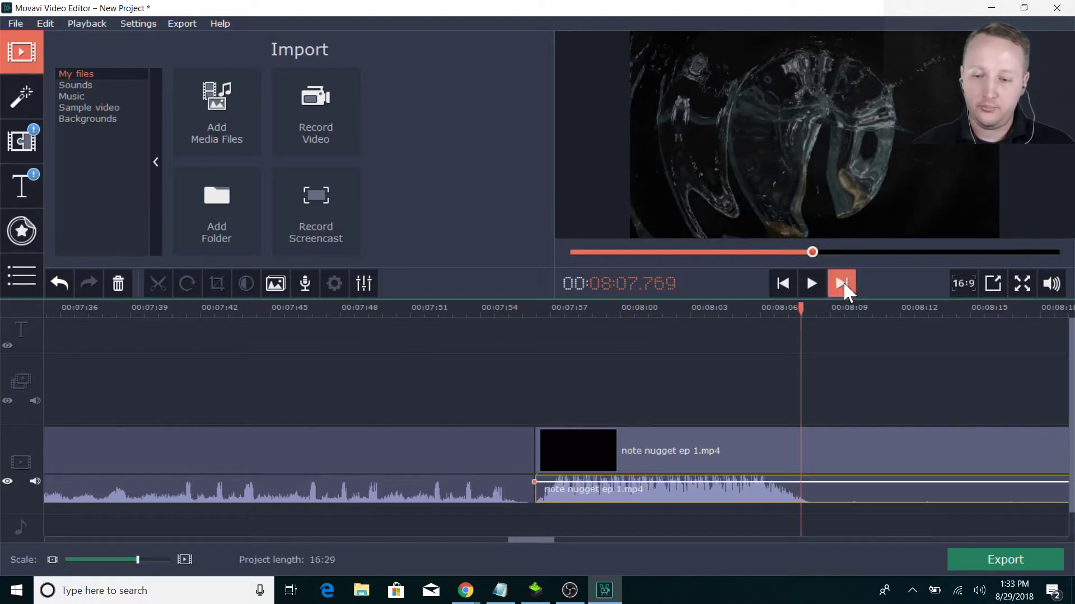
left_click(842, 280)
left_click(843, 280)
left_click(843, 281)
left_click(843, 281)
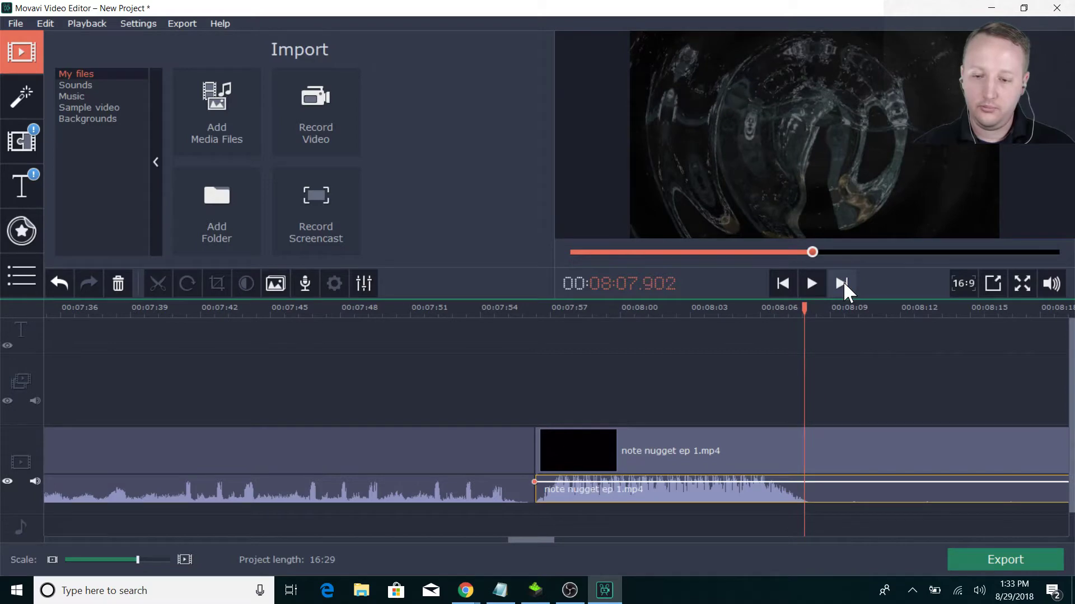
left_click(843, 281)
left_click(843, 281)
left_click(843, 281)
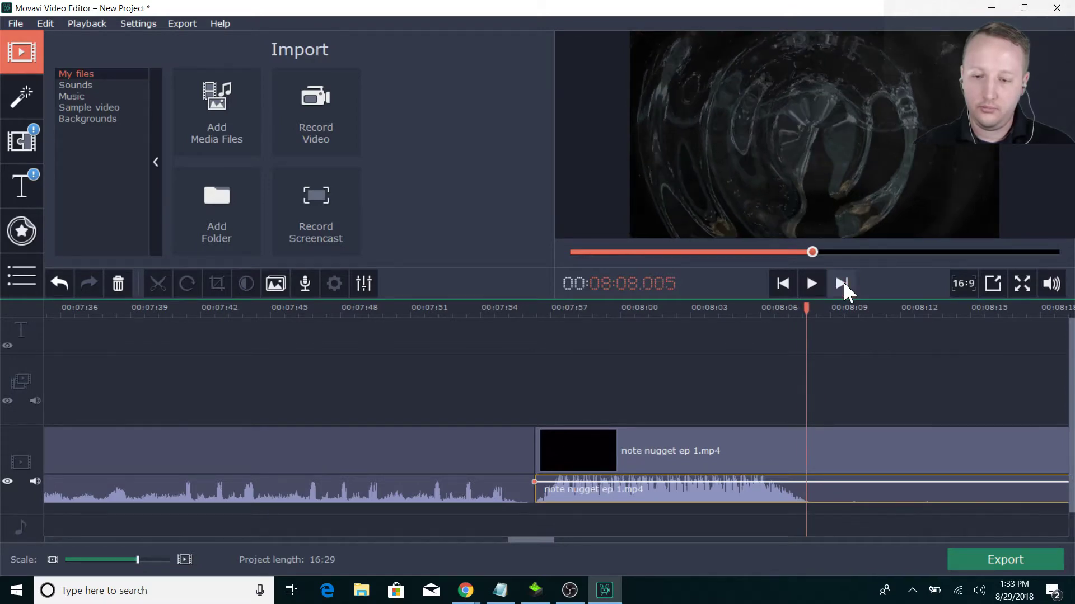
left_click(843, 281)
left_click(843, 281)
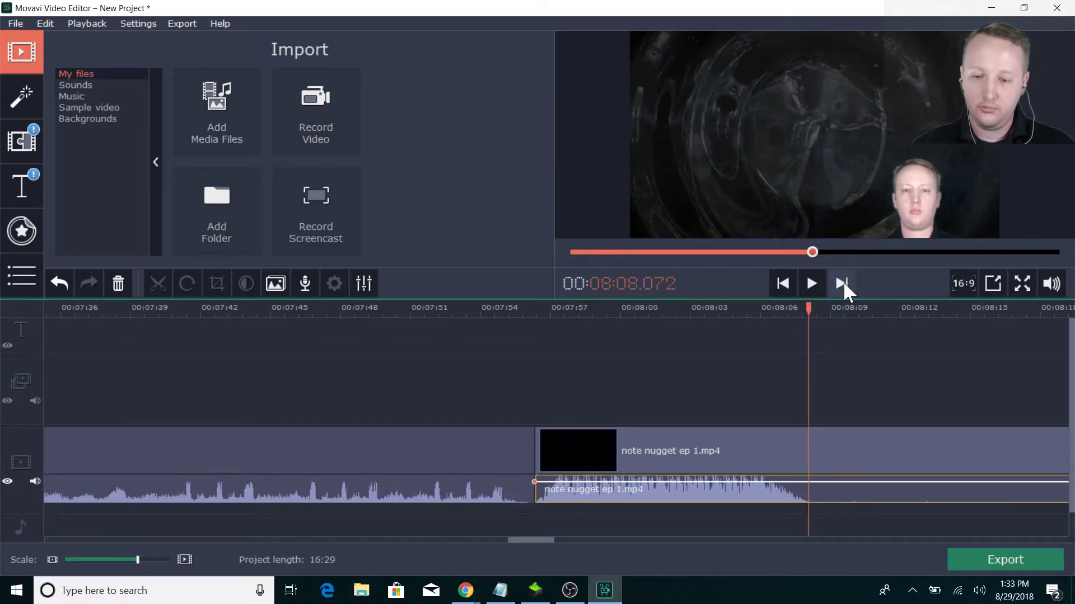
left_click(843, 281)
left_click(787, 282)
left_click(787, 282)
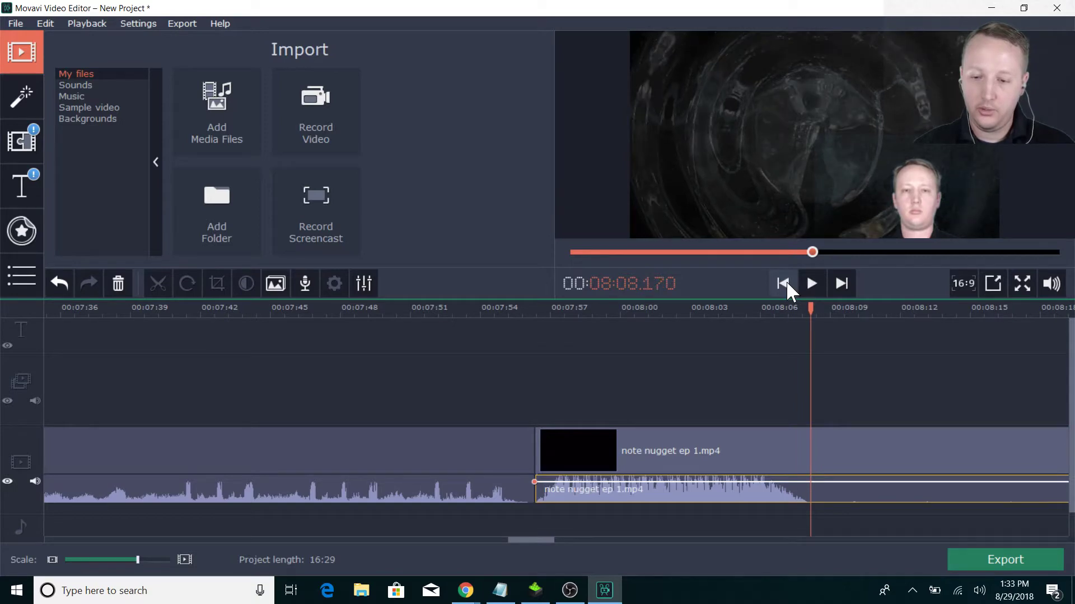
left_click(786, 281)
left_click(785, 282)
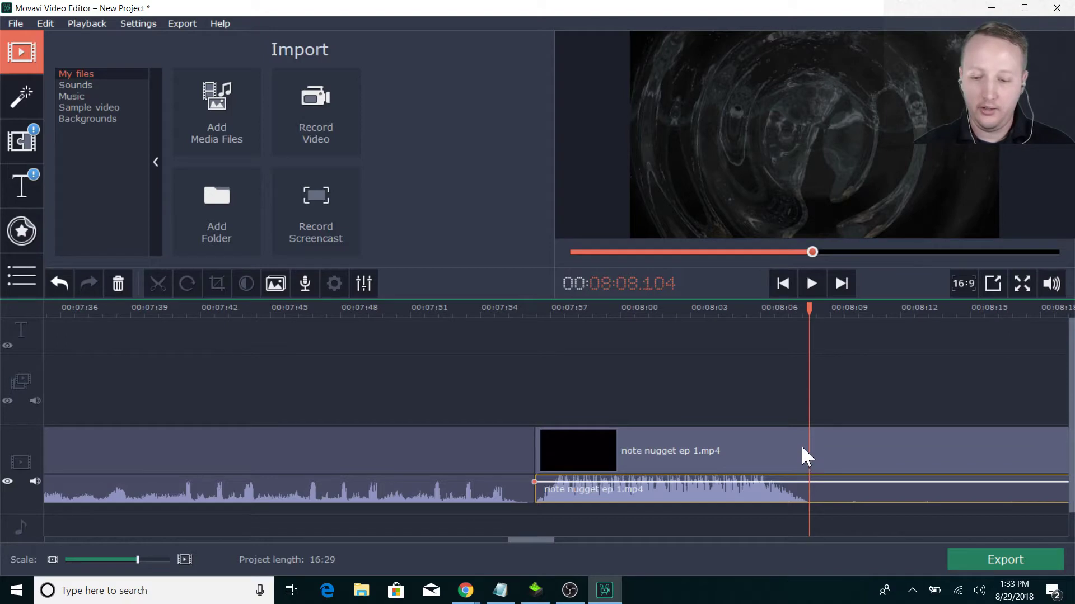
Step: Split the clip at the intro's end, delete the remainder, and move the intro before the screen recording
left_click(802, 446)
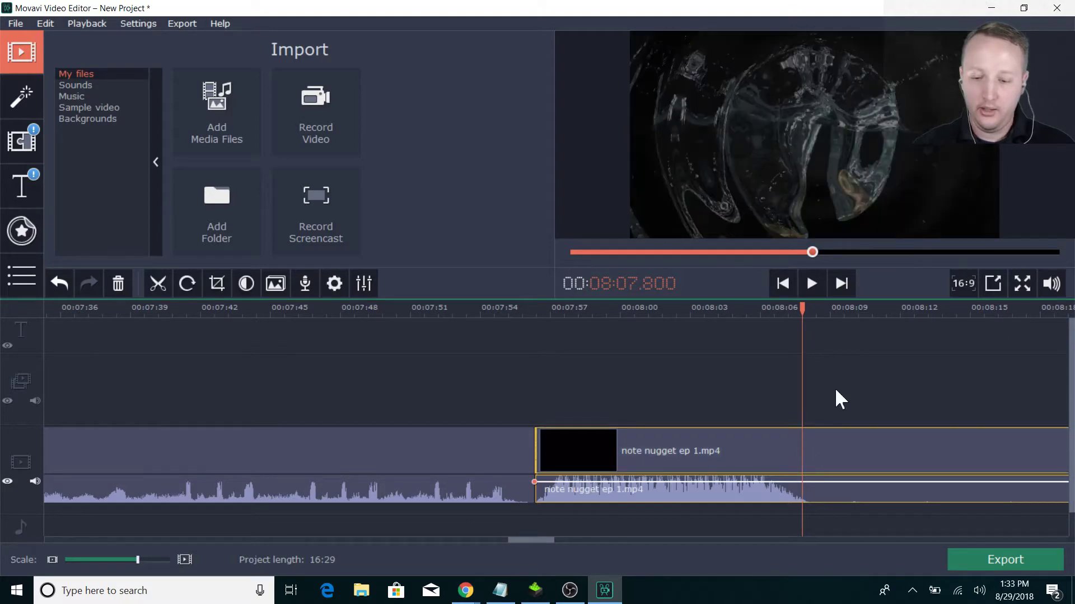
left_click(843, 287)
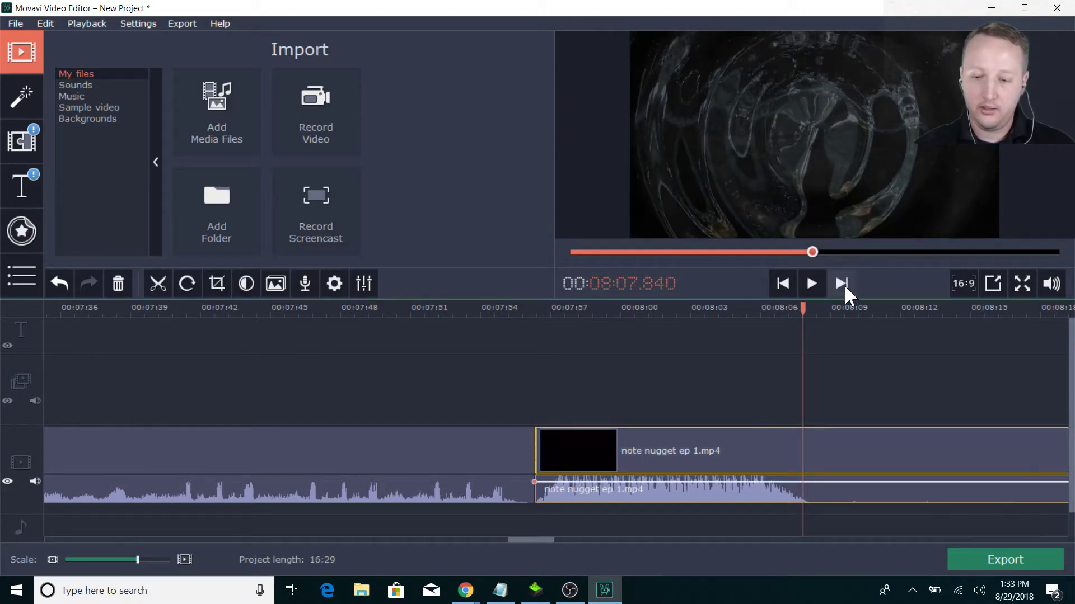
left_click(843, 283)
left_click(777, 283)
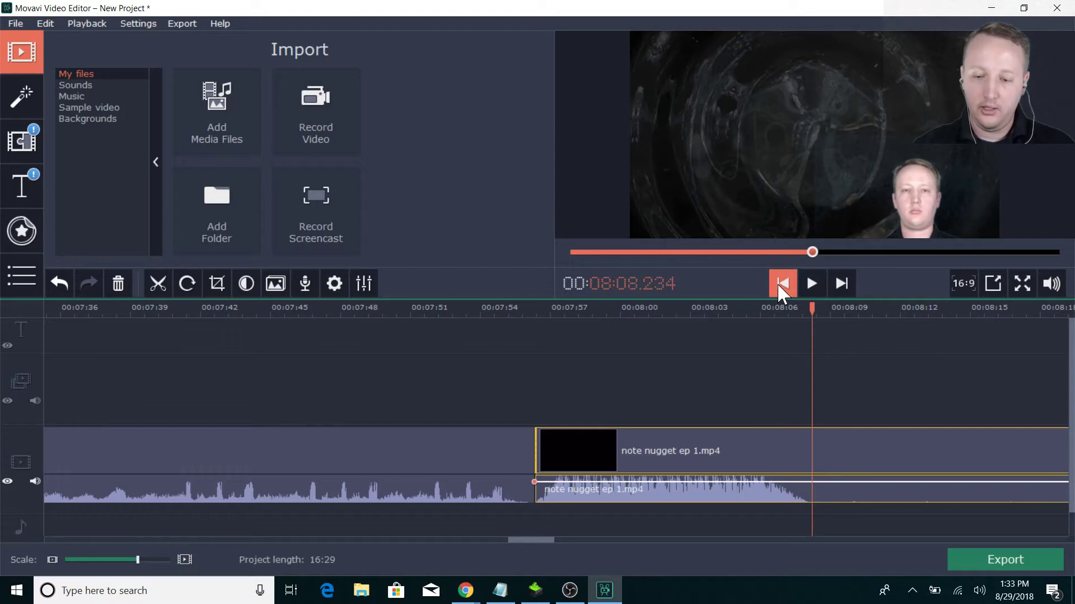
left_click(777, 284)
left_click(777, 283)
left_click(777, 282)
left_click(776, 282)
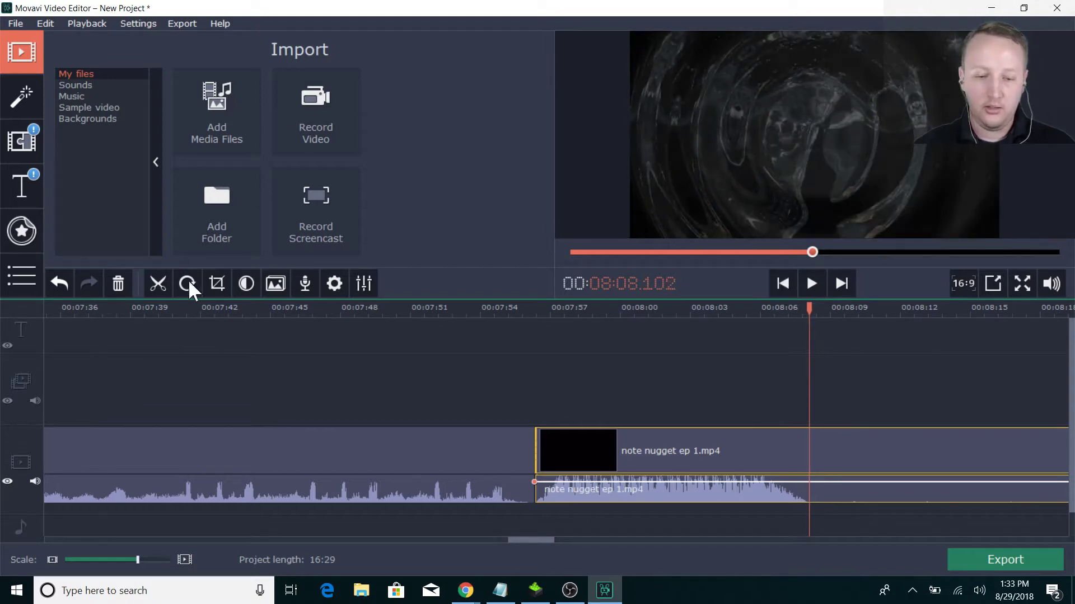
left_click(157, 282)
left_click(885, 441)
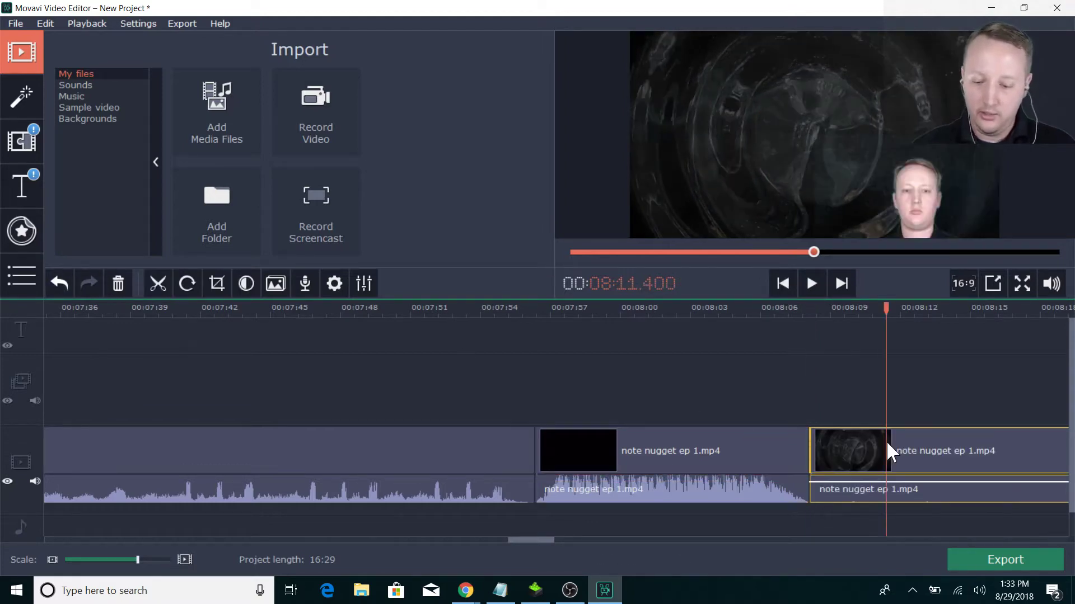
key("Delete")
left_click_drag(686, 437, 194, 449)
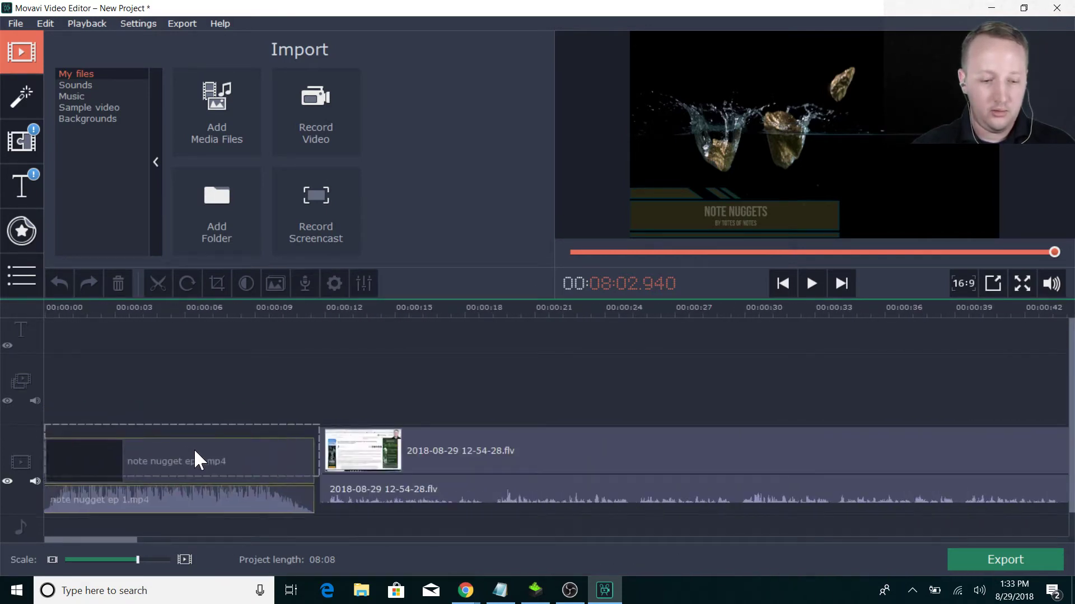
left_click(813, 281)
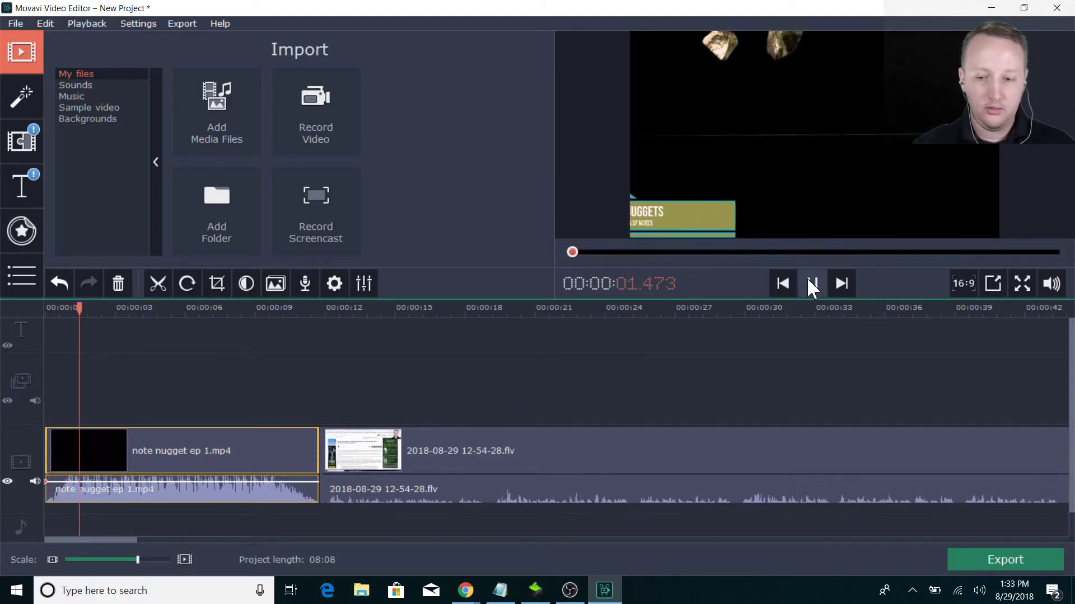
Step: Give the note nugget ep 1 intro a 1.0 sec fade in and a 2.0 sec fade out
left_click(809, 280)
double_click(158, 443)
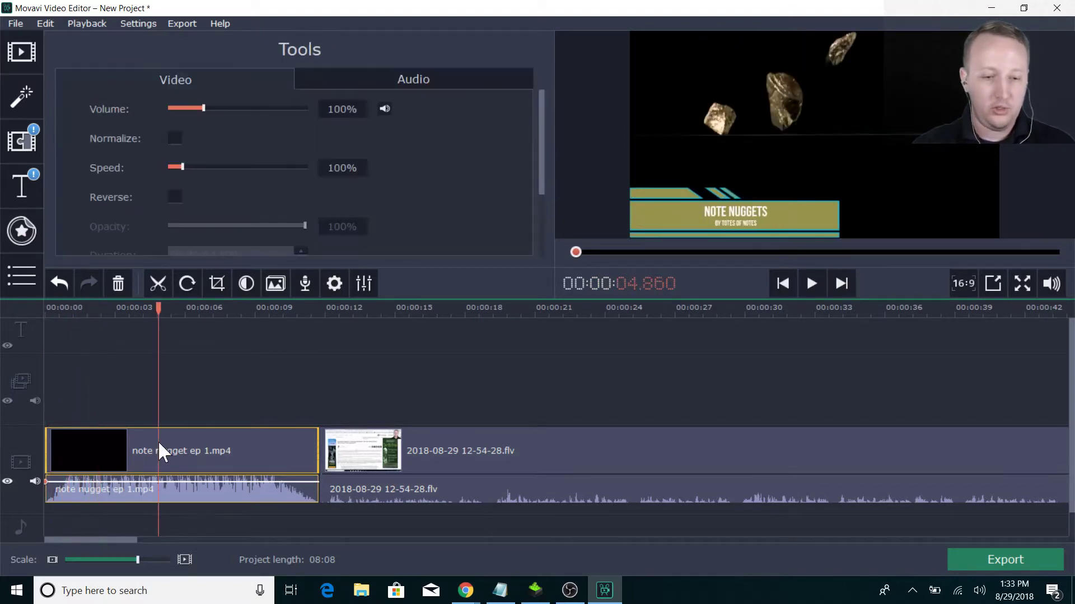
scroll(263, 185, "down", 3)
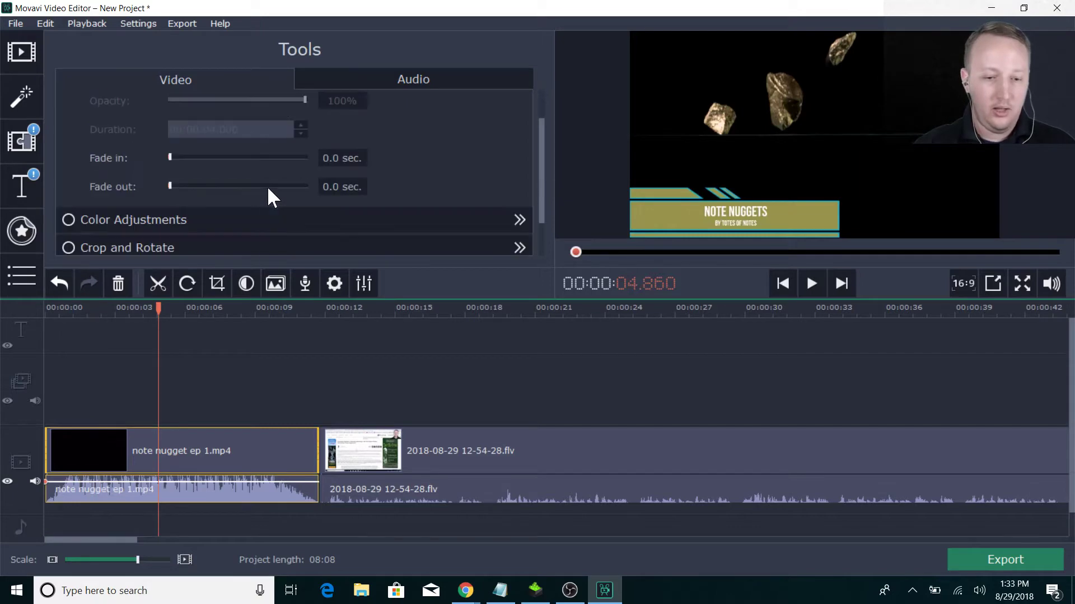
left_click(175, 157)
left_click(184, 186)
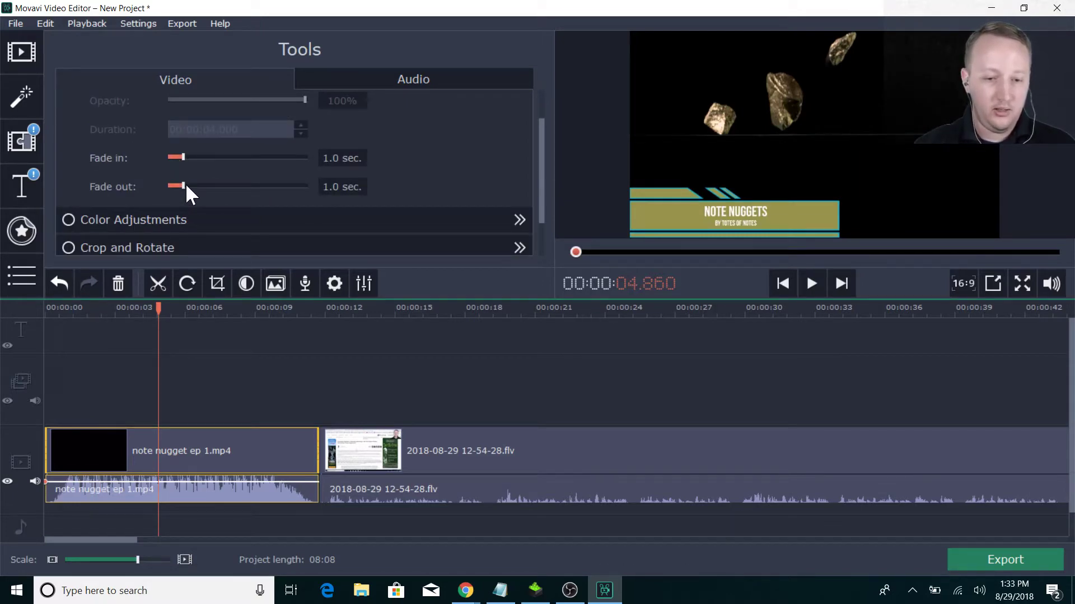
left_click_drag(183, 185, 195, 183)
left_click(842, 283)
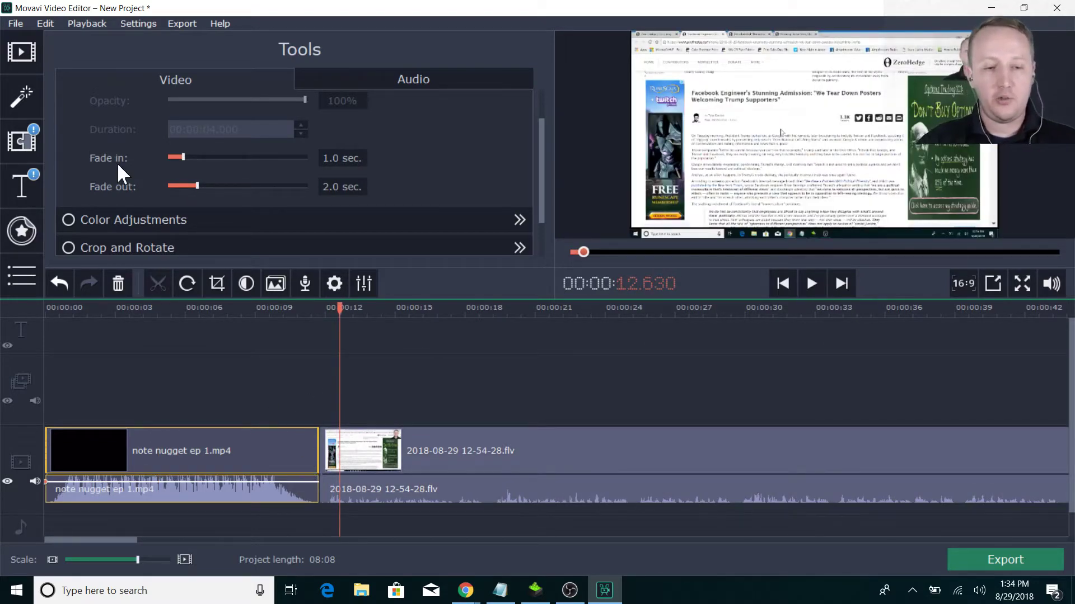
left_click(22, 65)
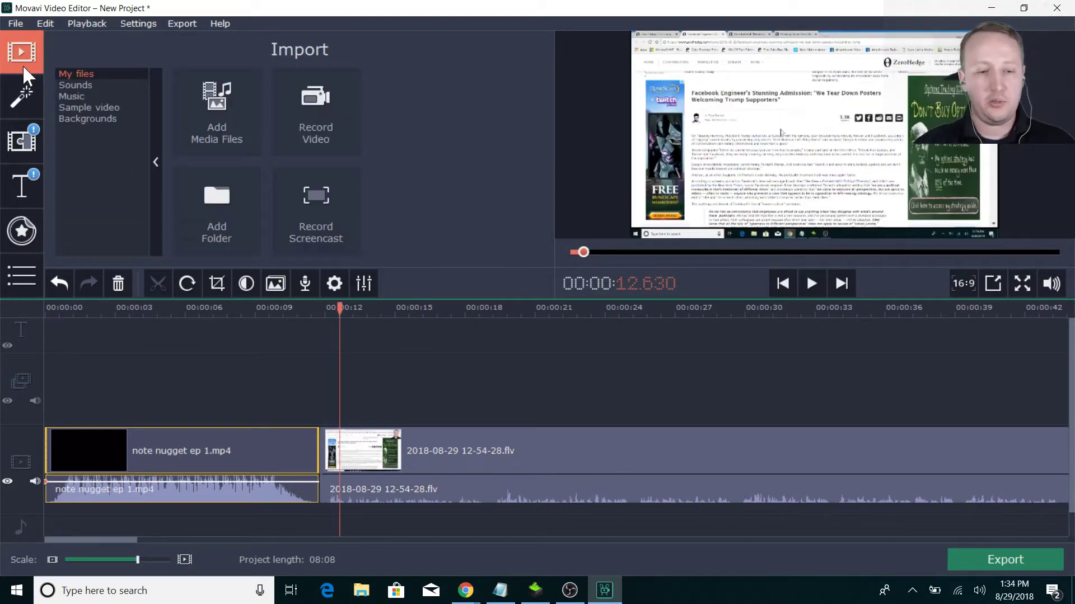
left_click(14, 172)
left_click(21, 141)
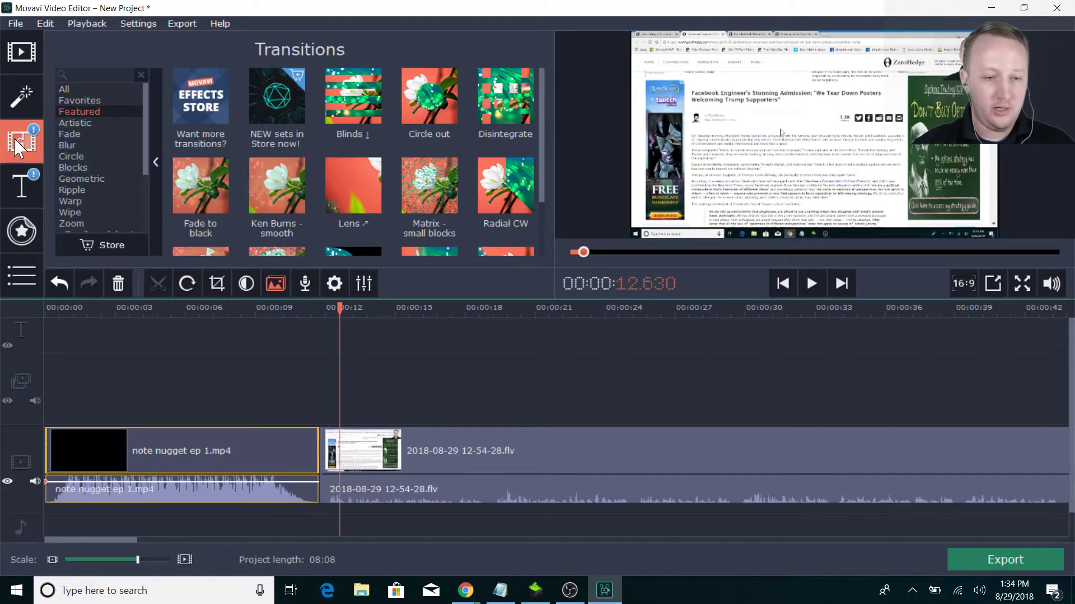
left_click(86, 101)
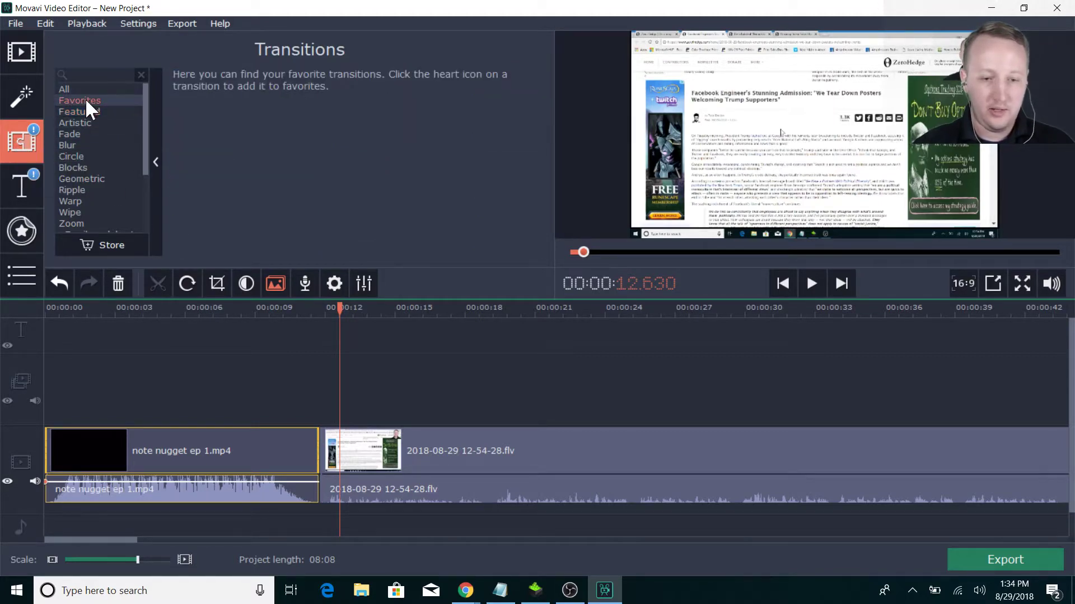
left_click(78, 112)
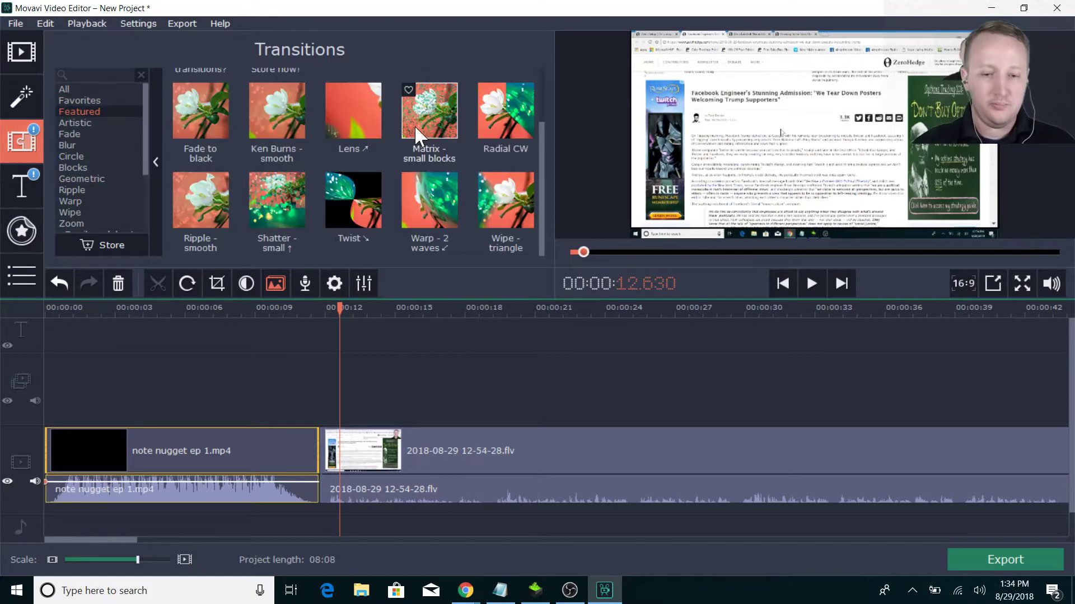
left_click(196, 210)
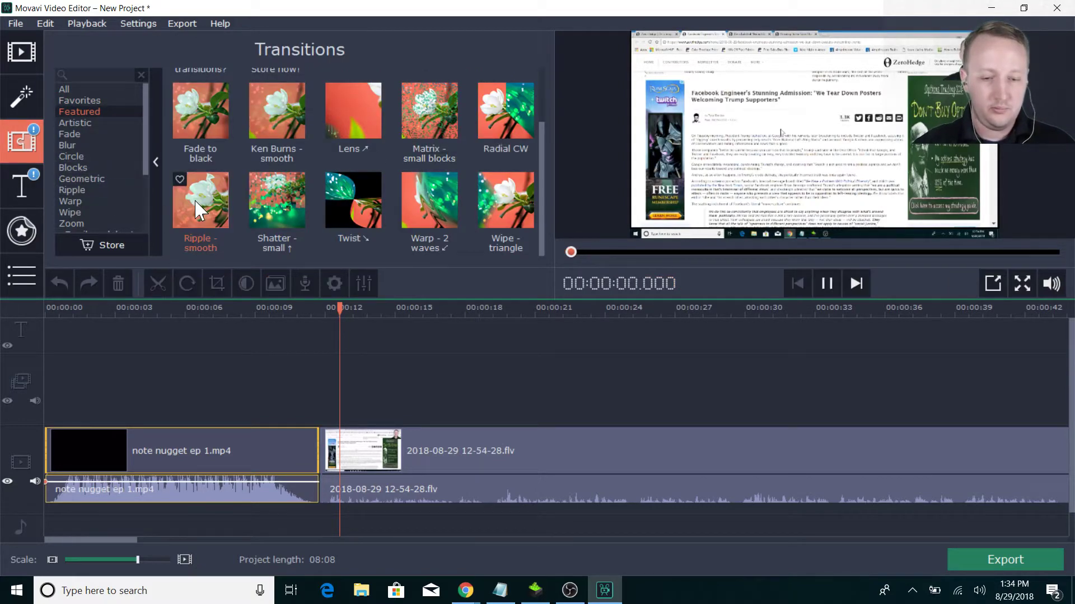
left_click_drag(196, 210, 307, 370)
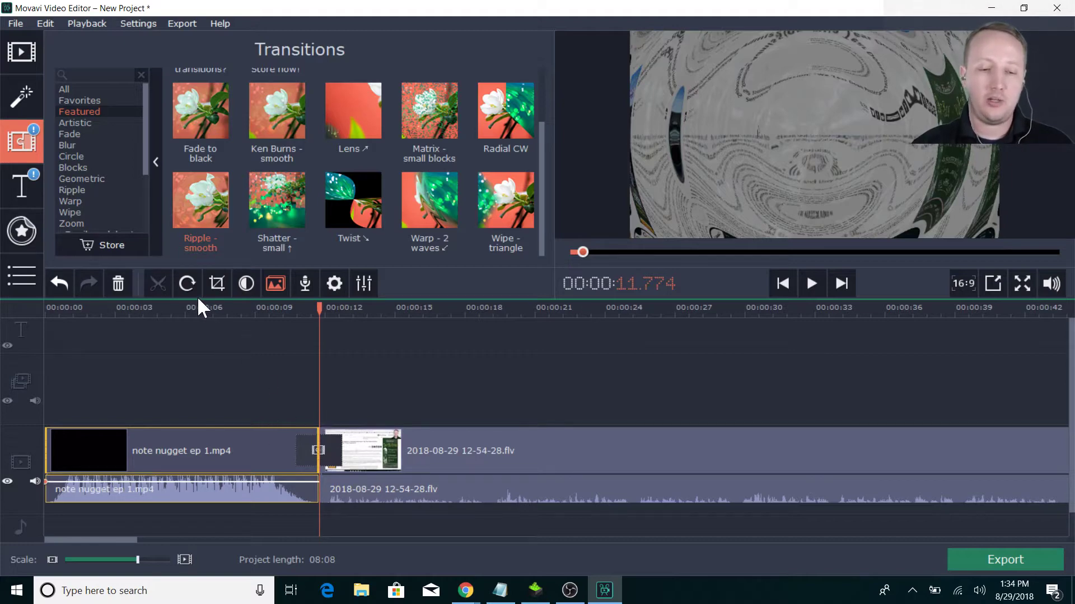
left_click(513, 455)
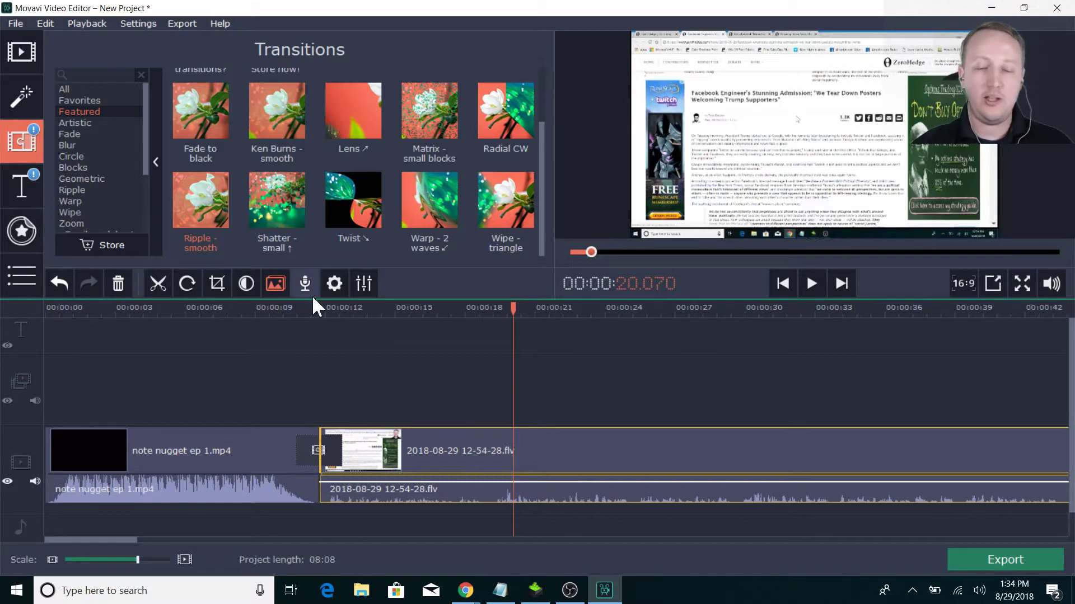
left_click(278, 442)
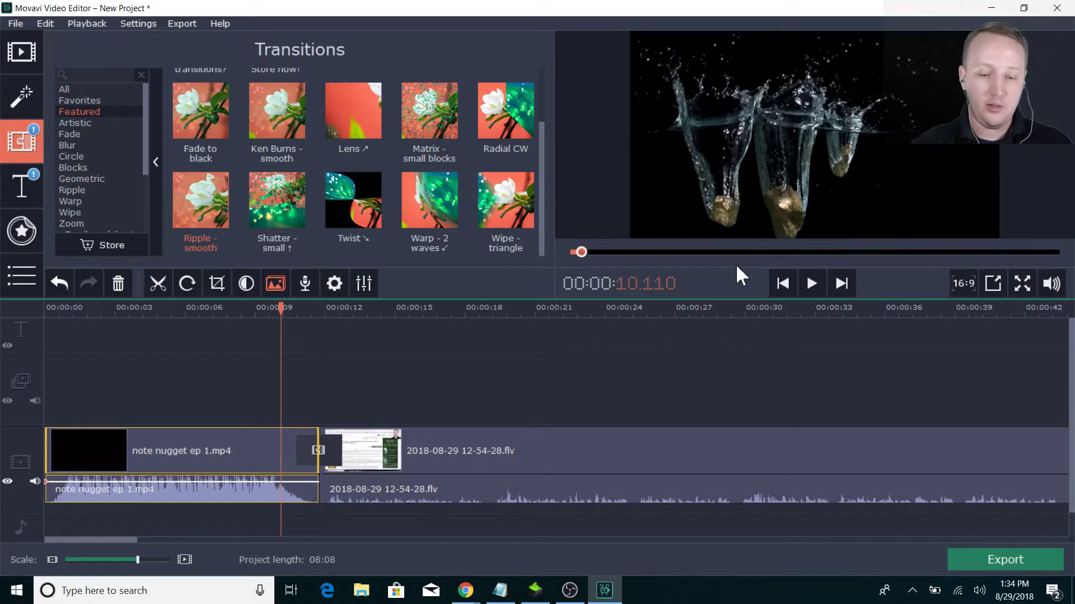
left_click(809, 280)
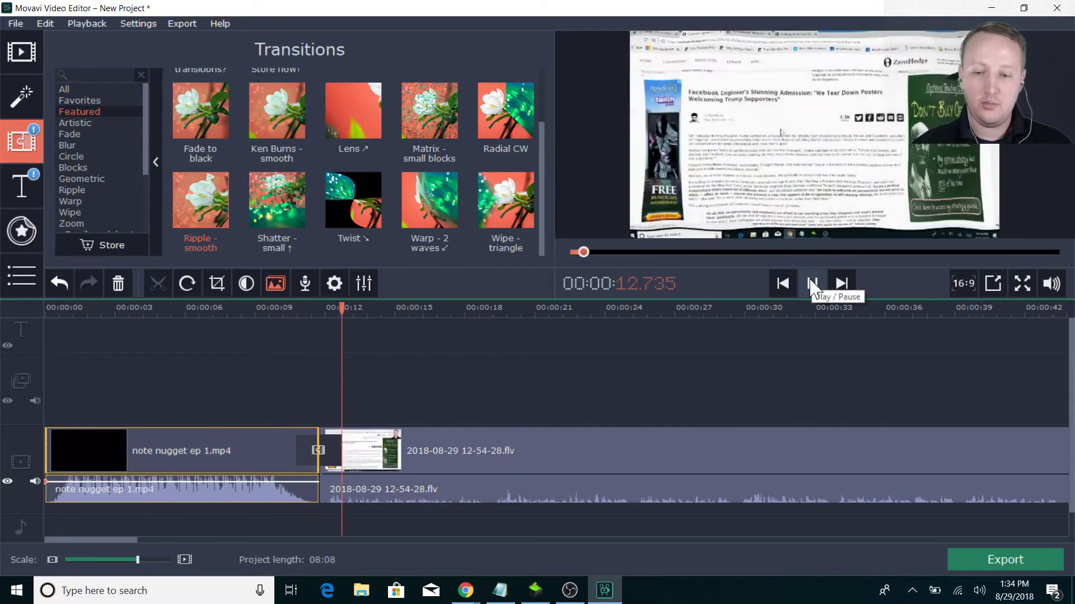
left_click(811, 284)
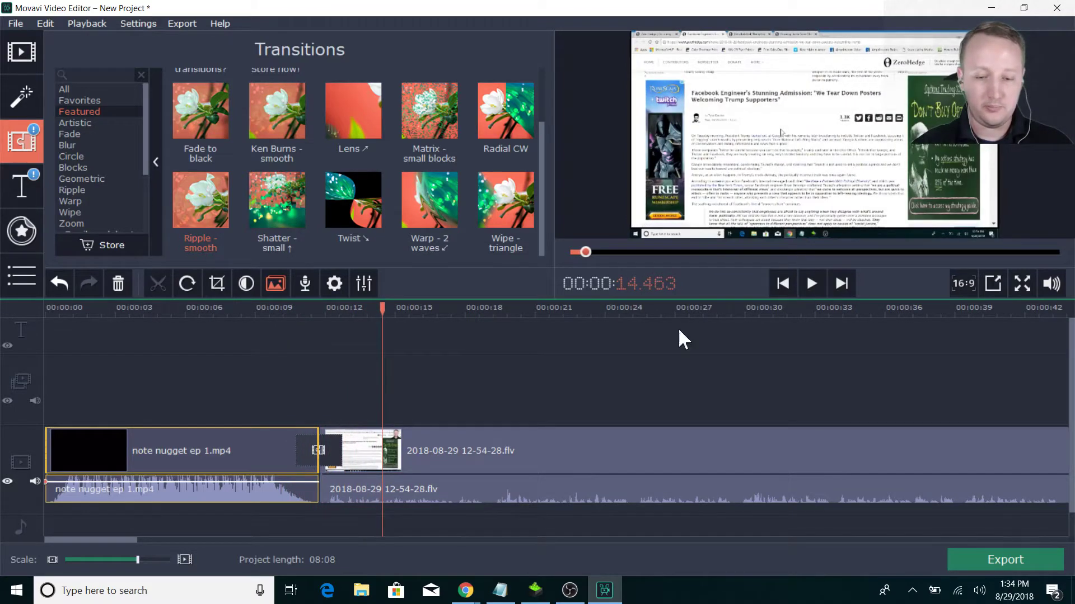
mouse_move(112, 541)
left_mouse_down()
mouse_move(136, 532)
mouse_move(116, 534)
left_mouse_up()
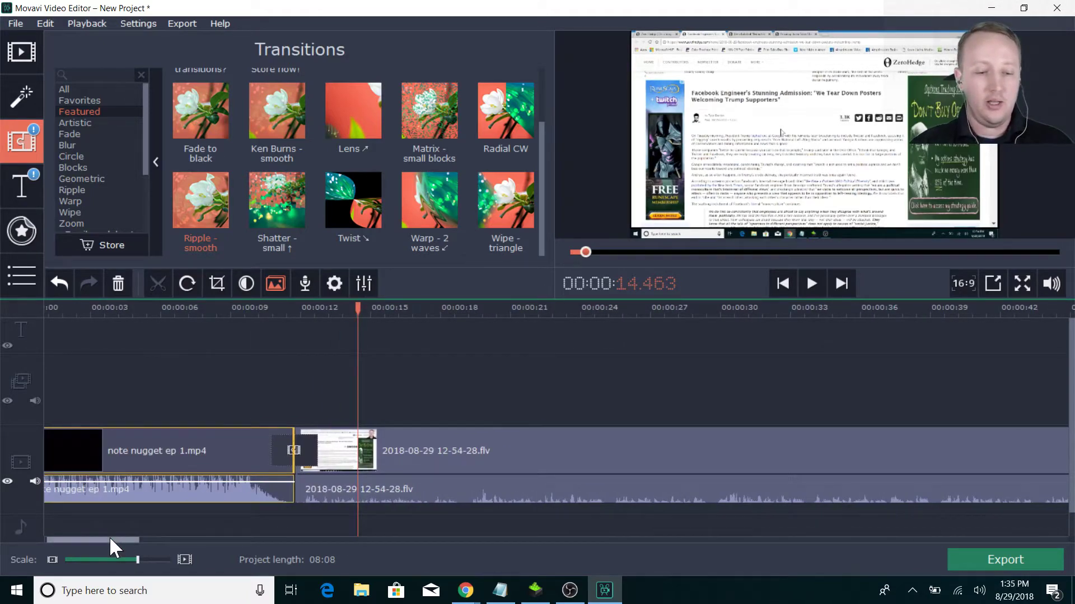
left_click_drag(109, 537, 88, 538)
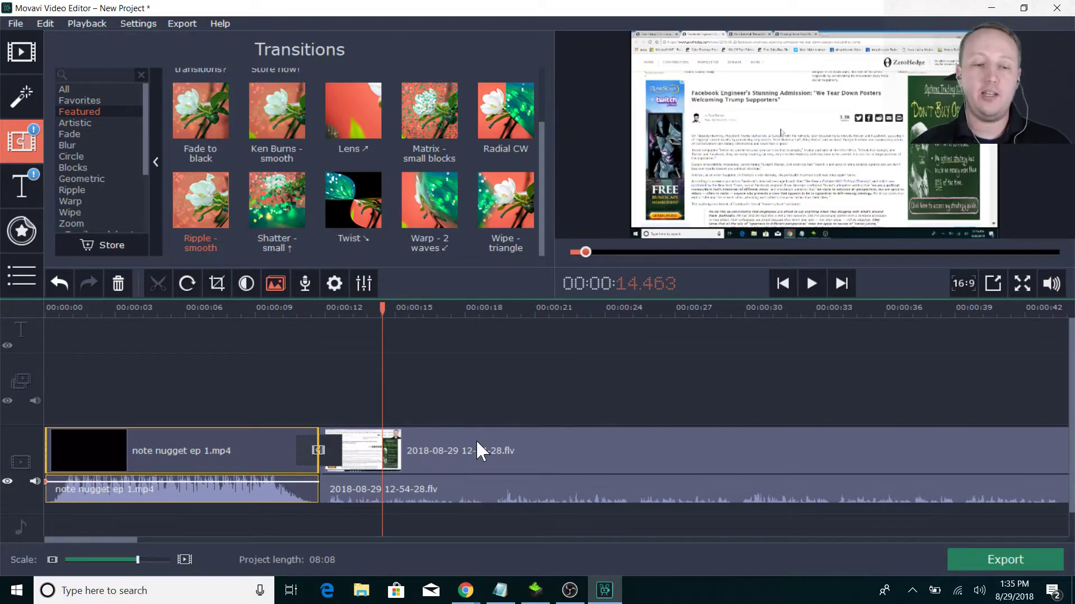
left_click(53, 431)
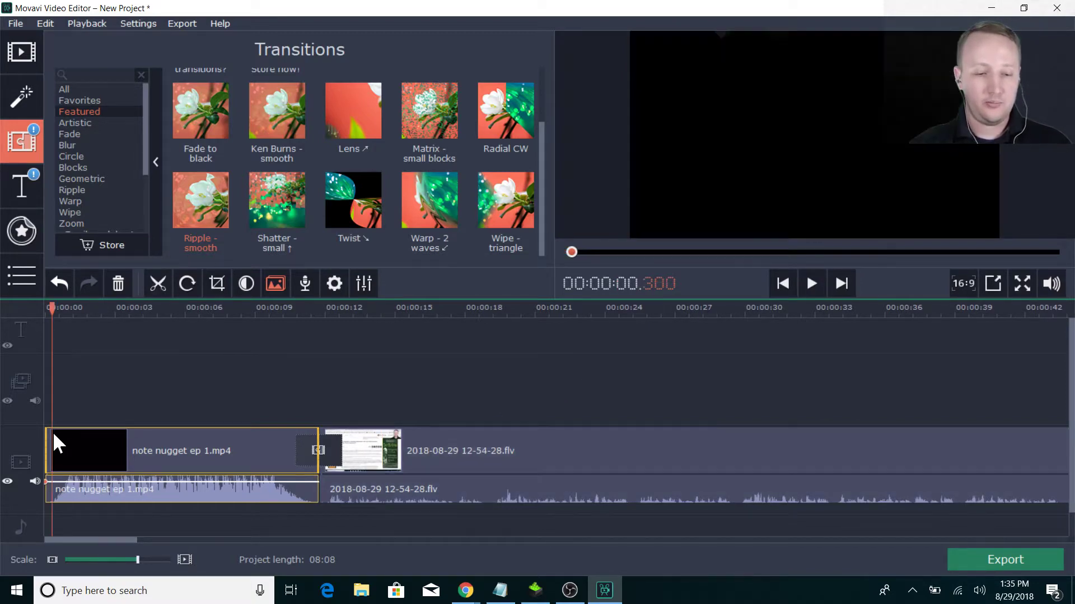
left_click(23, 232)
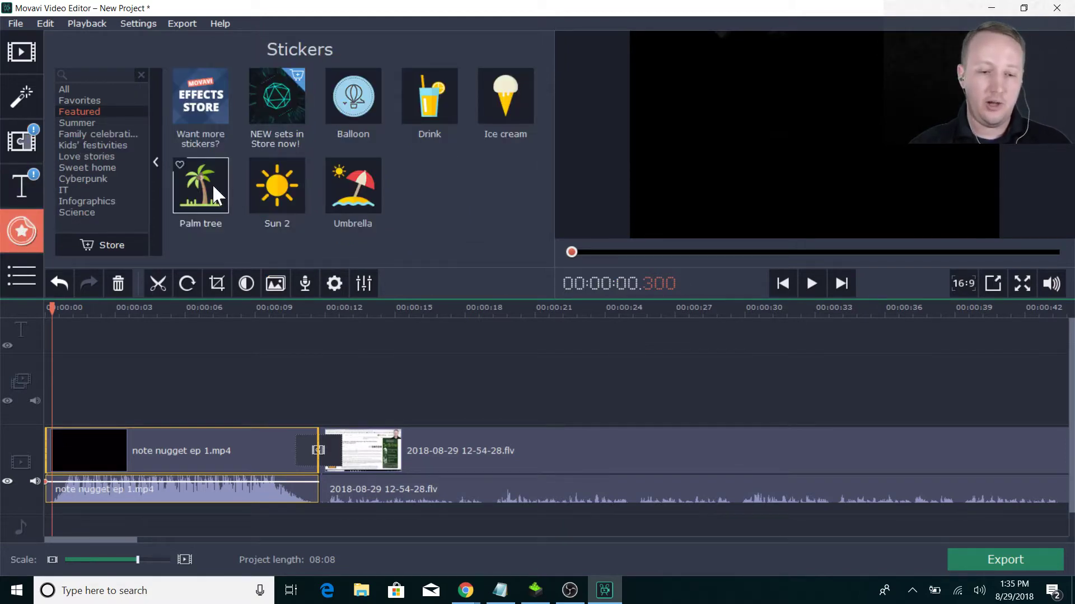
Step: Place a Sun 2 sticker over the recording, shrink it onto the green area, and lengthen its clip
left_click(462, 442)
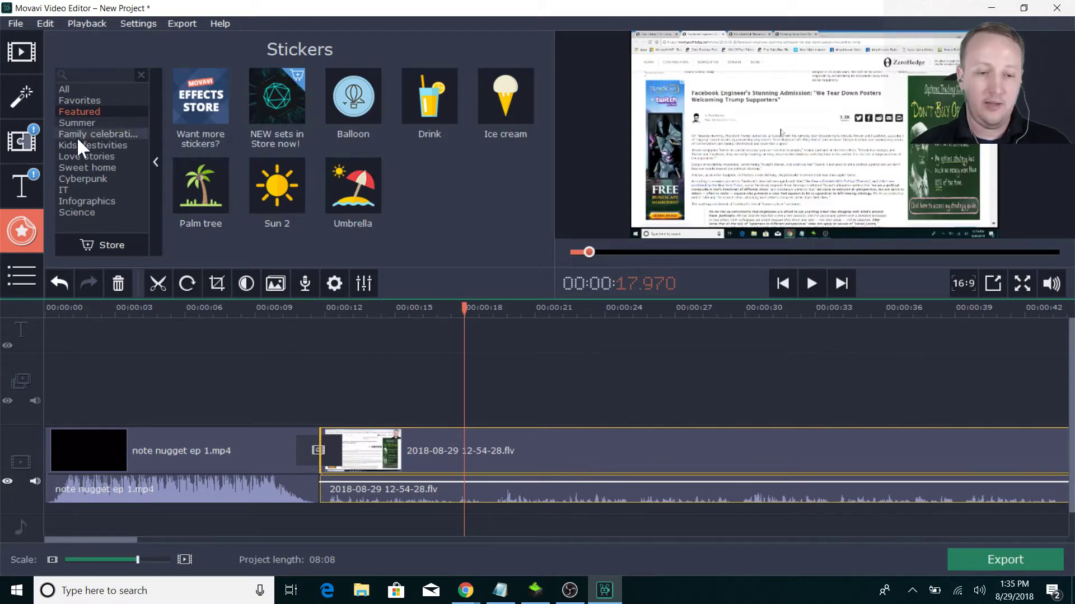
left_click_drag(278, 195, 760, 103)
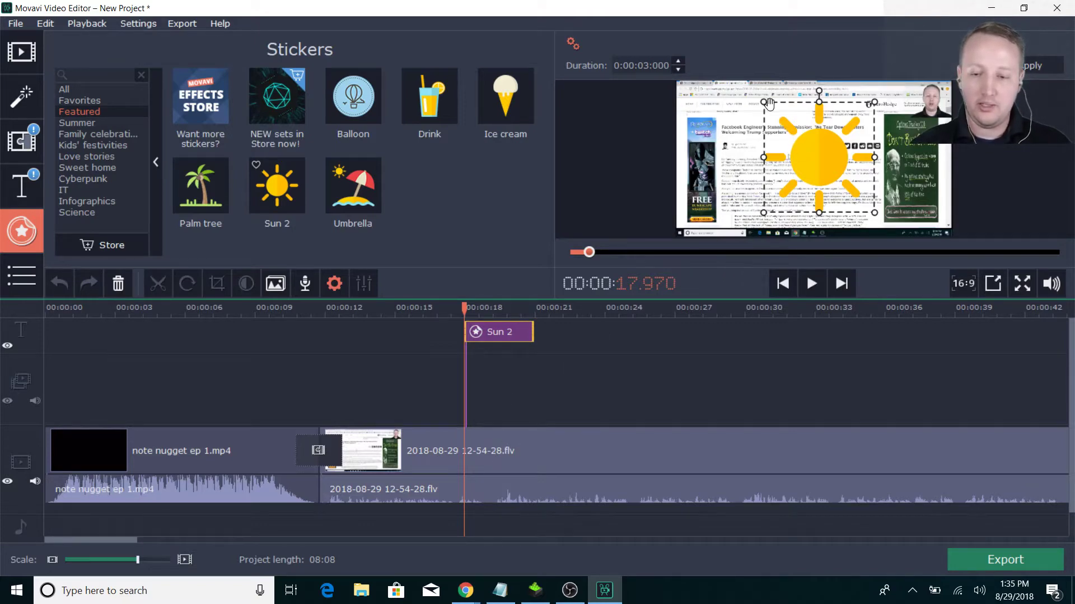
left_click_drag(763, 102, 860, 141)
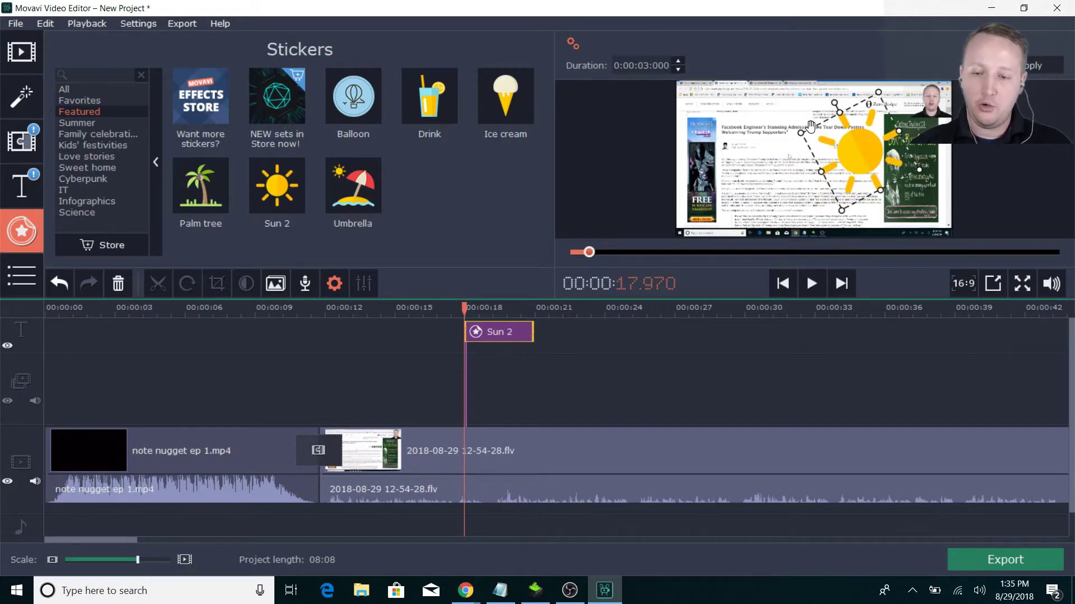
left_click_drag(810, 125, 850, 137)
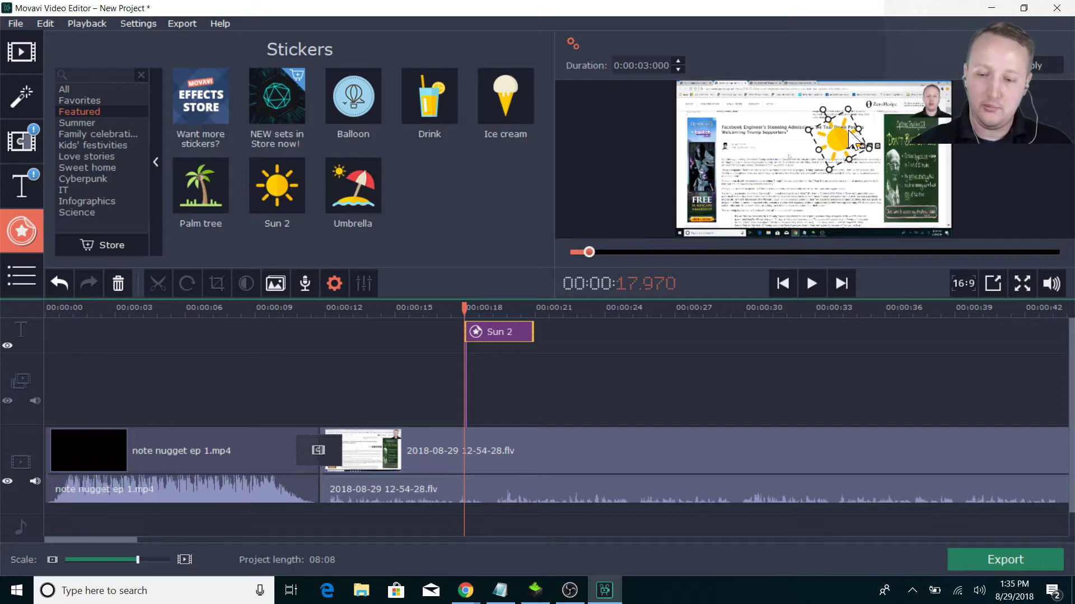
left_click_drag(532, 331, 506, 335)
Step: Delete the Sun 2 sticker and return to the import library
left_click(495, 334)
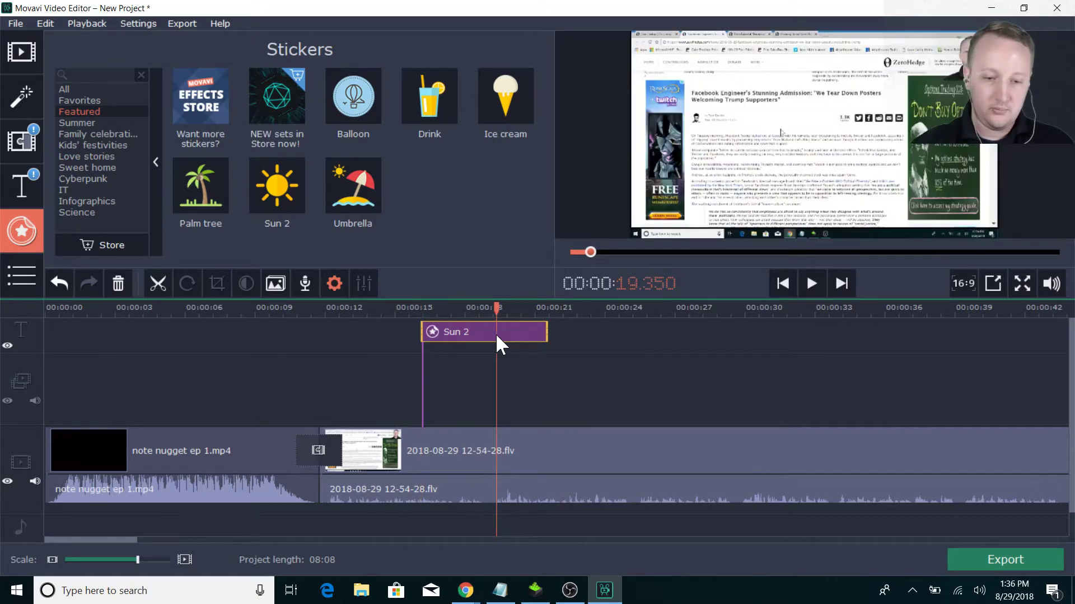
key("Delete")
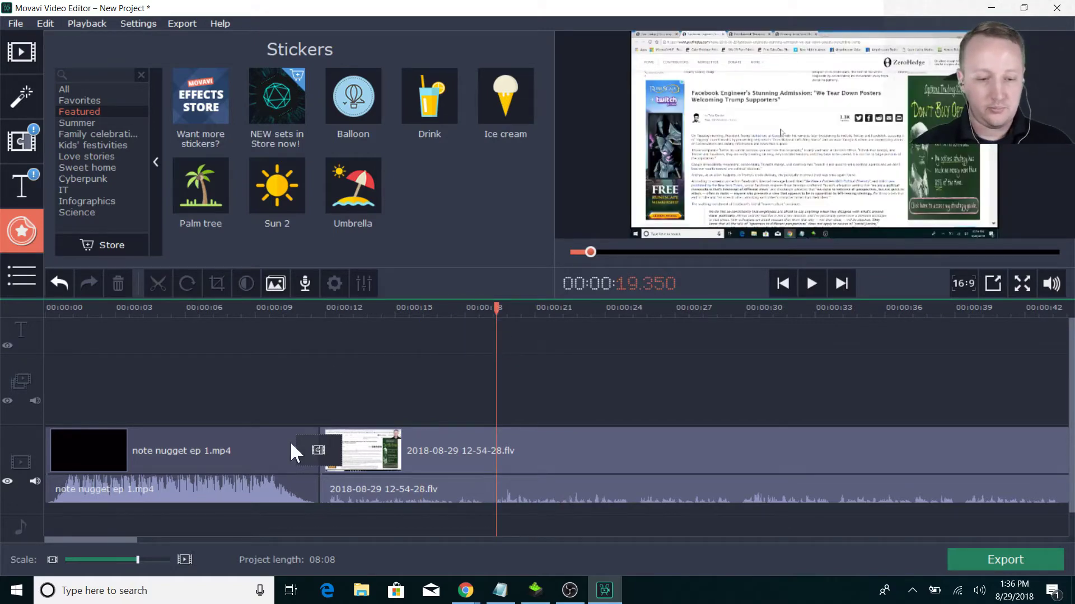
left_click(19, 55)
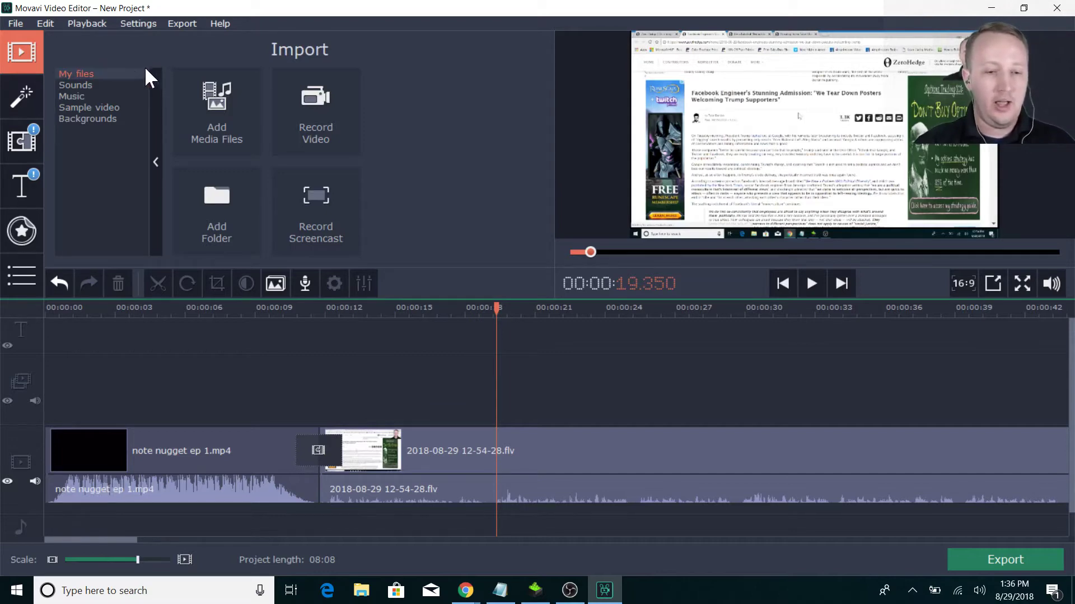
Step: Browse the built-in sound effects and music tracks, then drop Awakening onto the music track
left_click(114, 83)
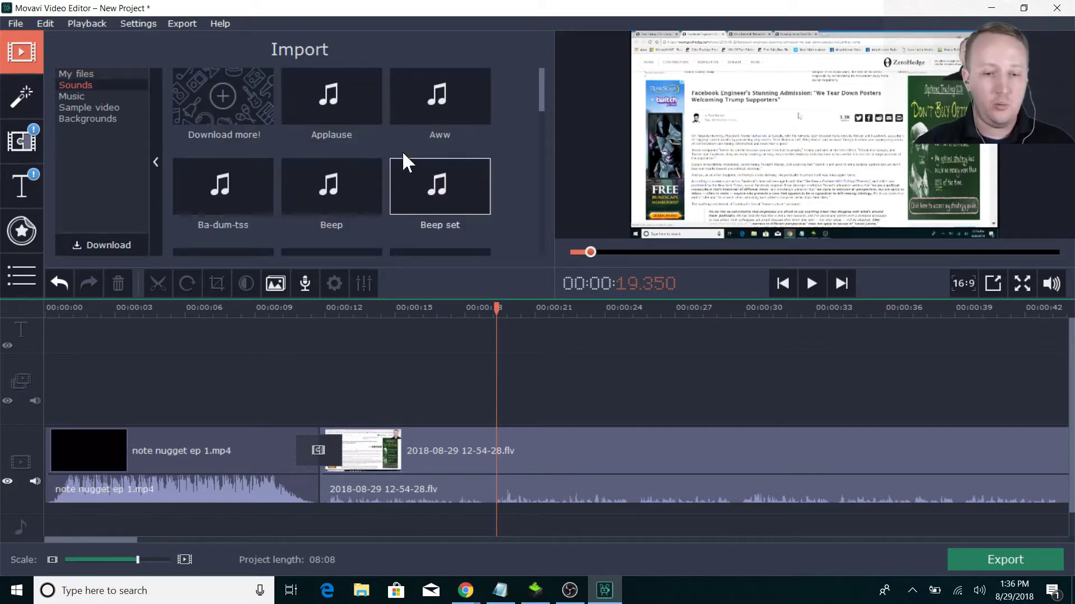
scroll(412, 156, "down", 3)
scroll(401, 183, "up", 3)
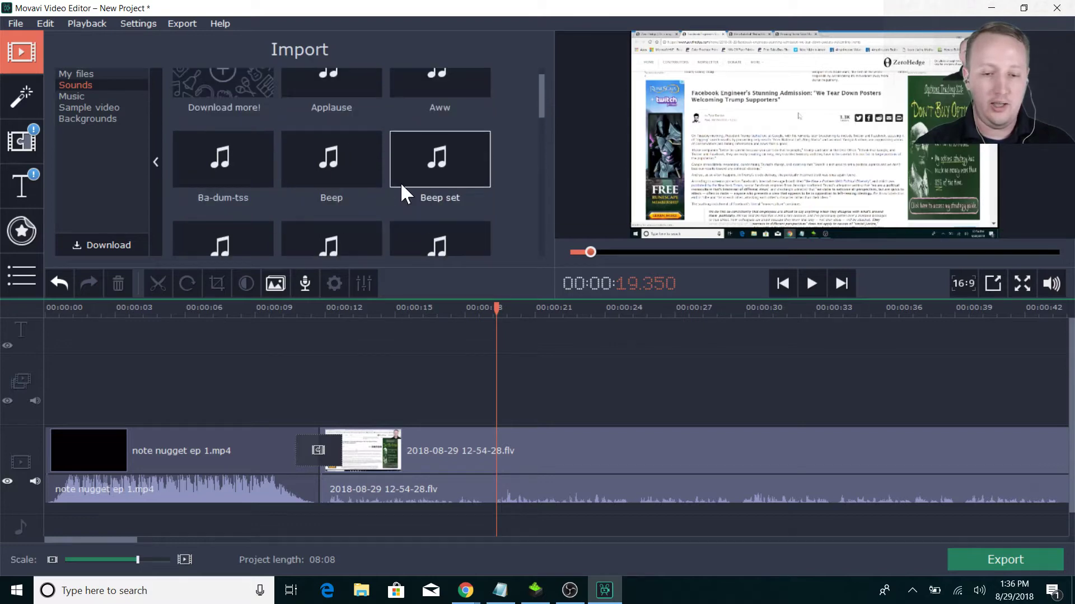
left_click(105, 97)
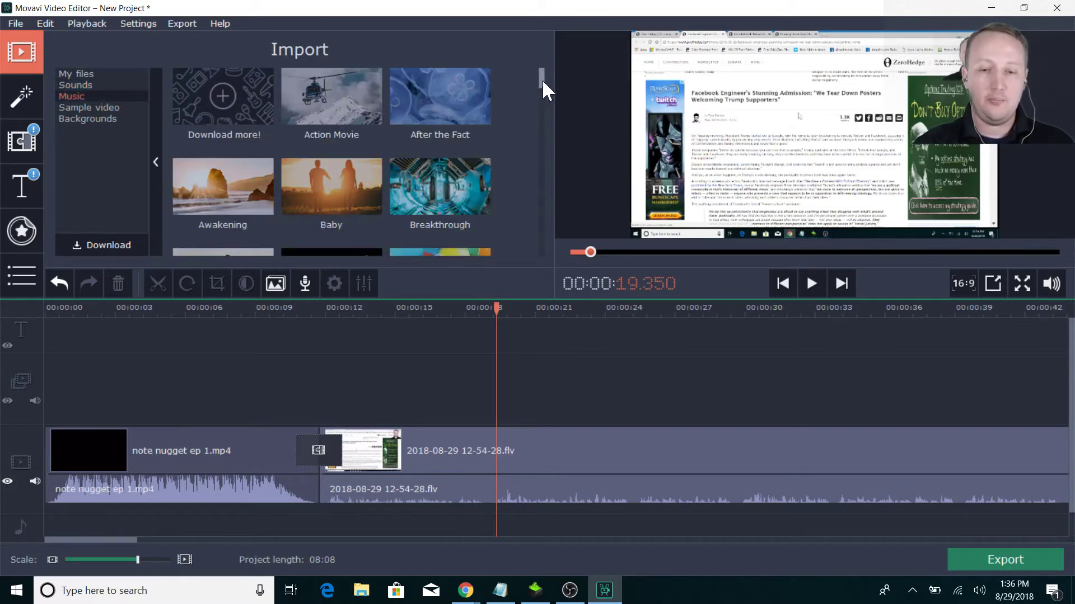
mouse_move(542, 79)
left_mouse_down()
mouse_move(541, 89)
mouse_move(543, 75)
left_mouse_up()
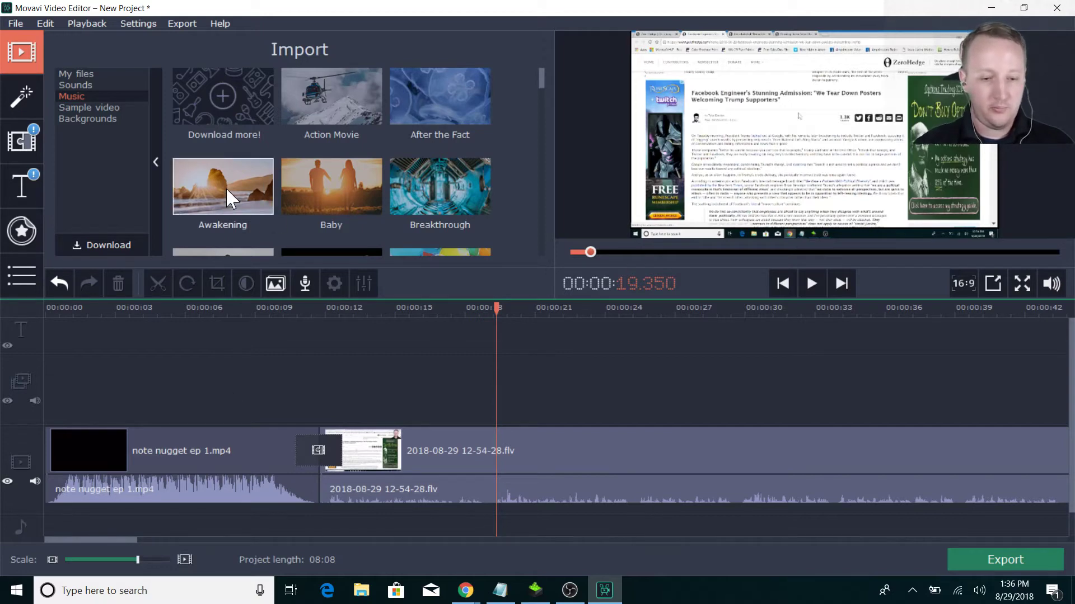
left_click_drag(226, 187, 46, 504)
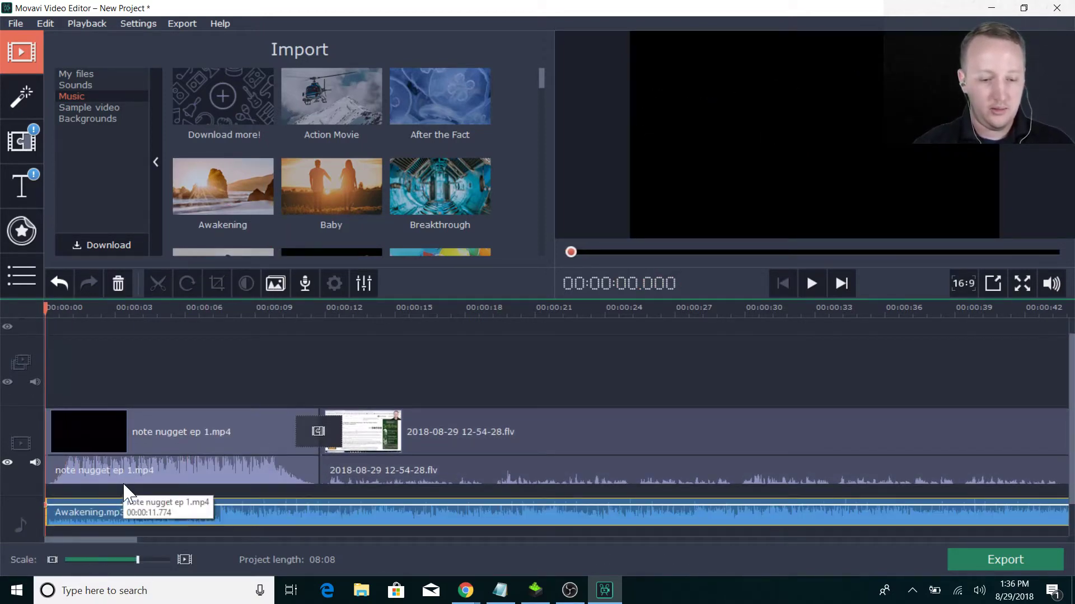
Step: Slide the Awakening music to start where the screen recording begins and zoom out the timeline
left_click_drag(253, 510, 527, 508)
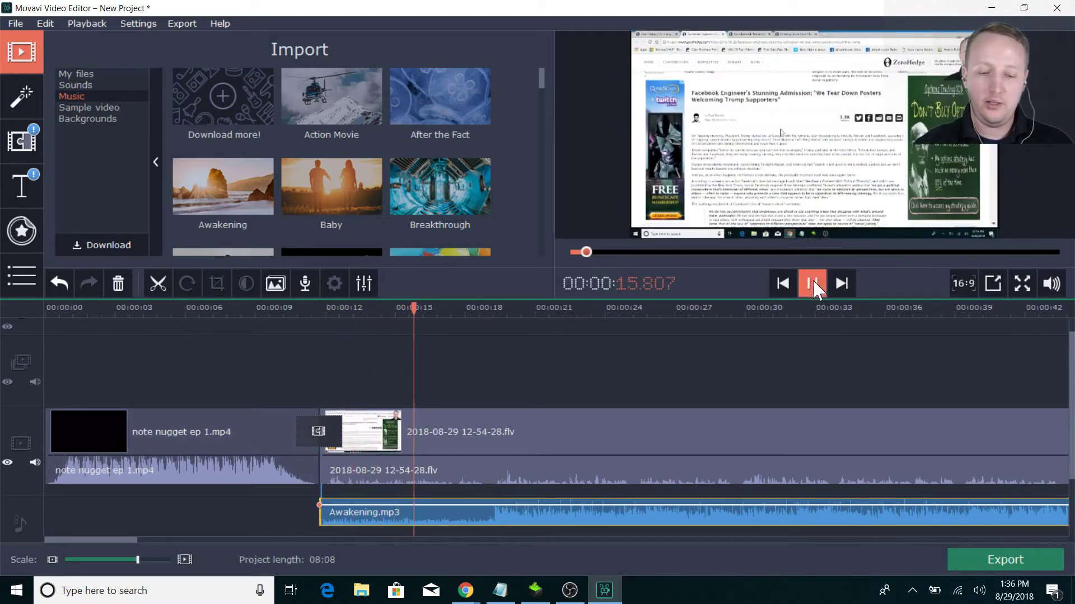
left_click(812, 283)
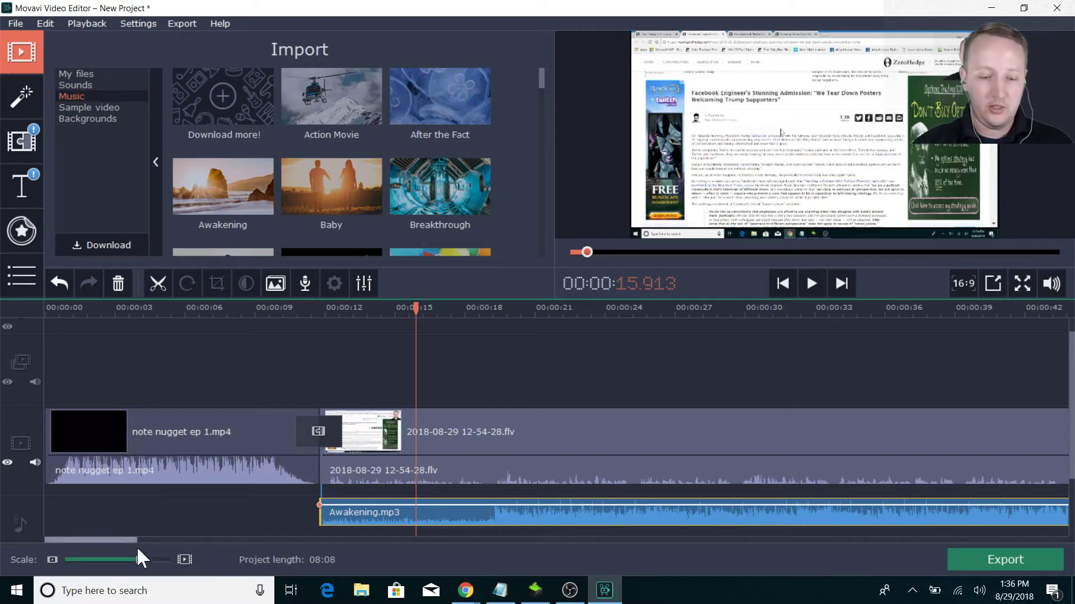
left_click_drag(137, 558, 109, 556)
scroll(112, 541, "down", 5)
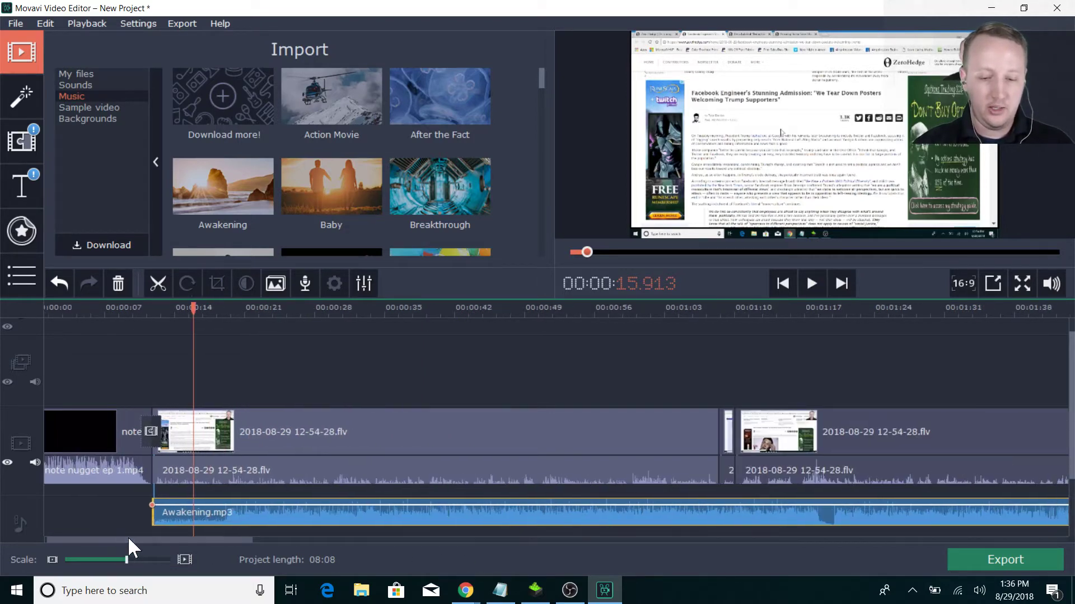
scroll(129, 535, "up", 5)
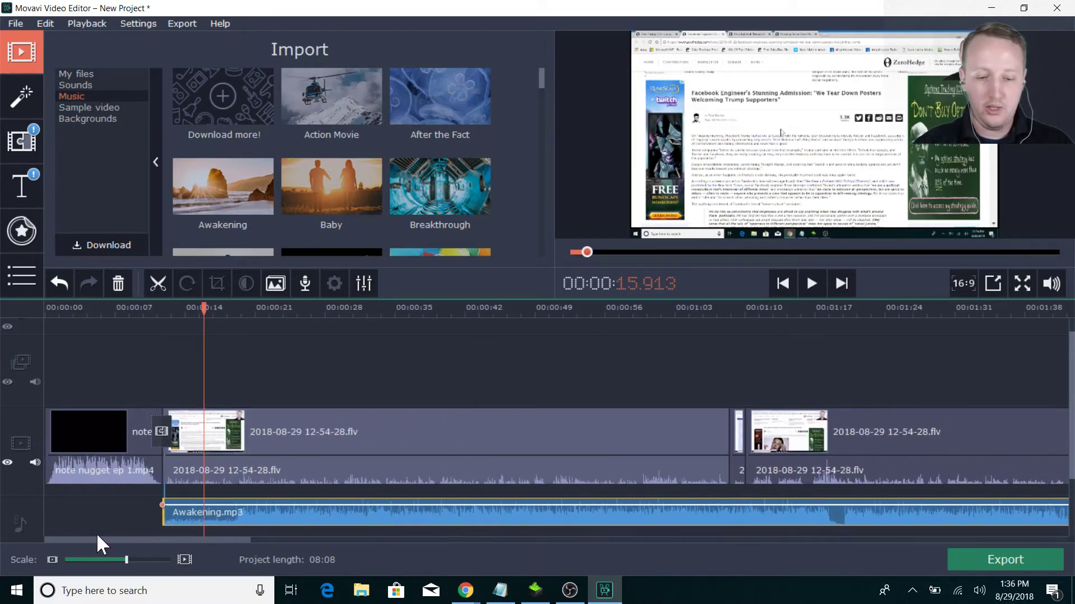
Step: Trim Awakening's right edge to about 01:08, lined up with the recording cut
left_click(488, 414)
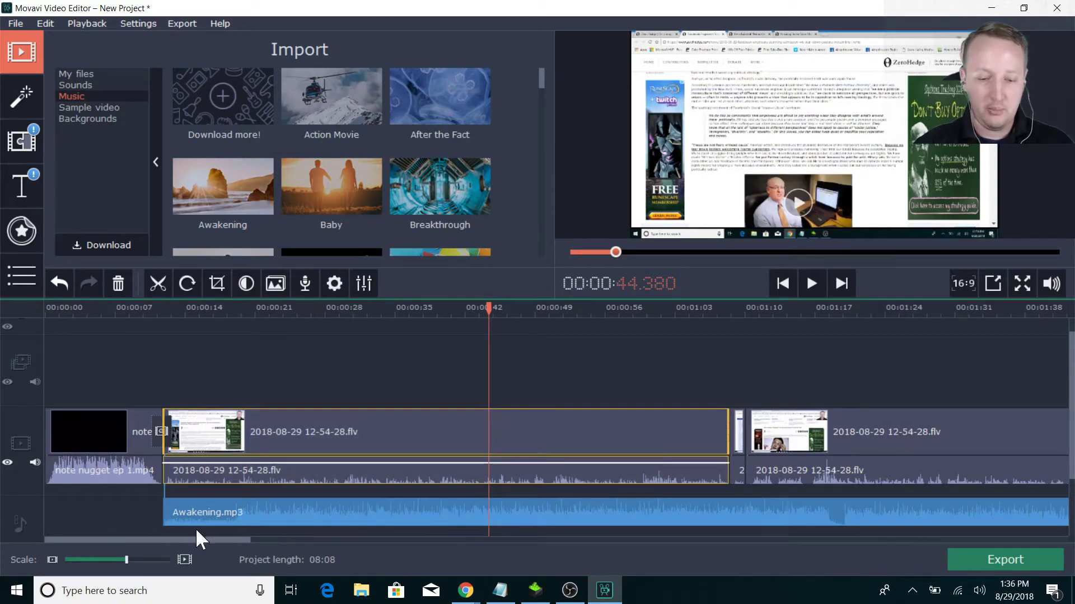
left_click_drag(187, 537, 550, 534)
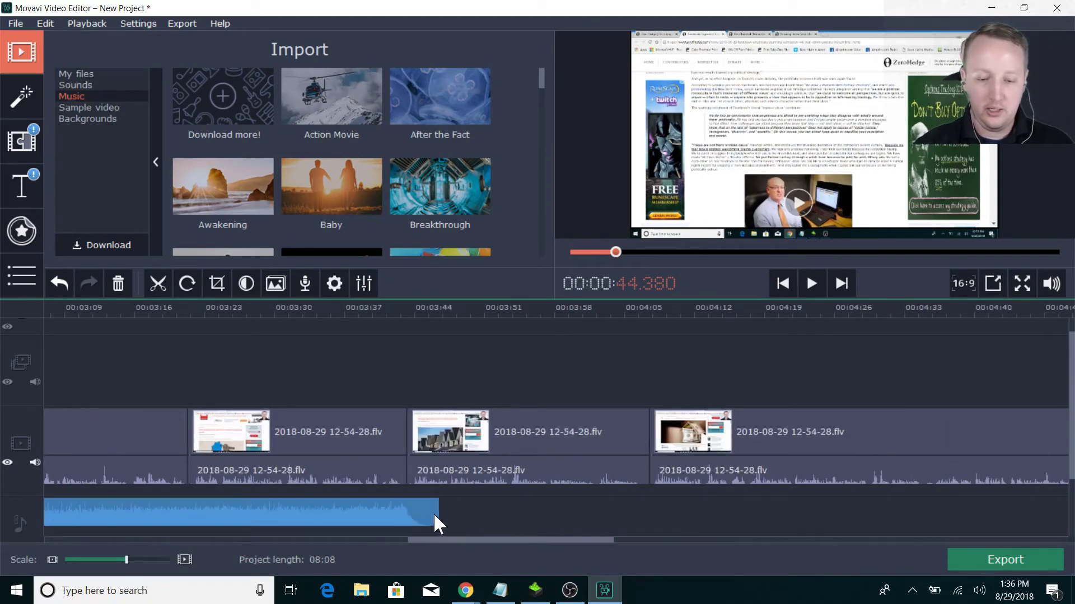
left_click_drag(433, 512, 731, 492)
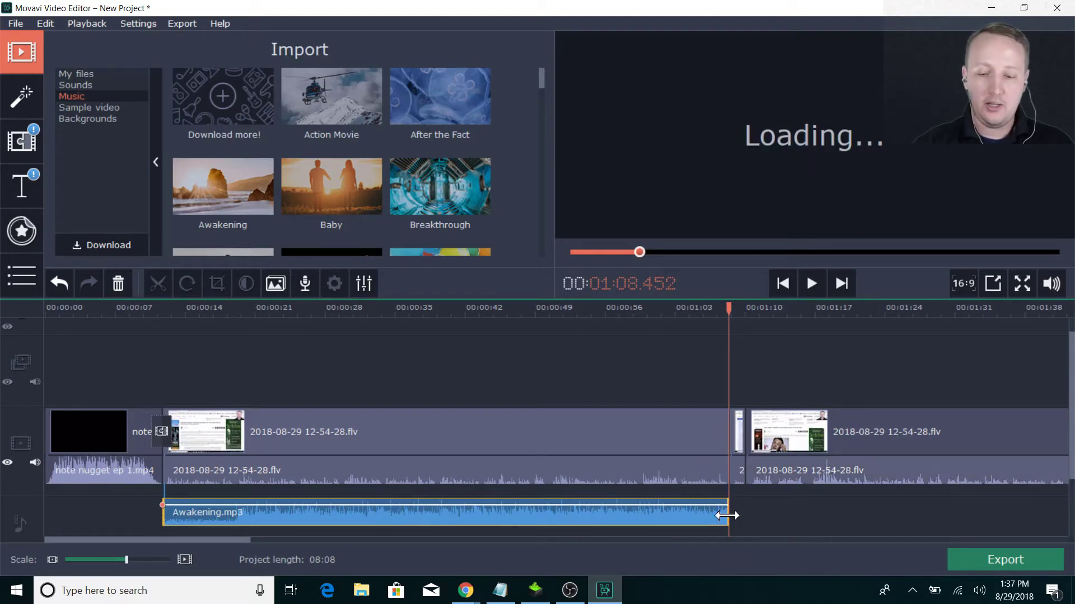
mouse_move(738, 509)
left_mouse_down()
mouse_move(767, 506)
mouse_move(722, 507)
left_mouse_up()
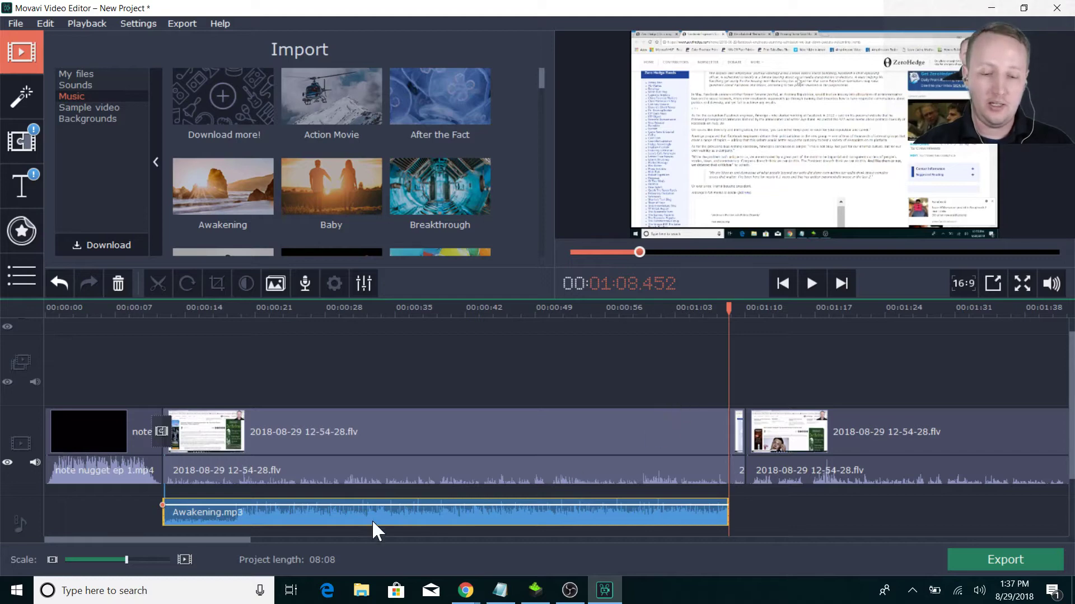
double_click(280, 513)
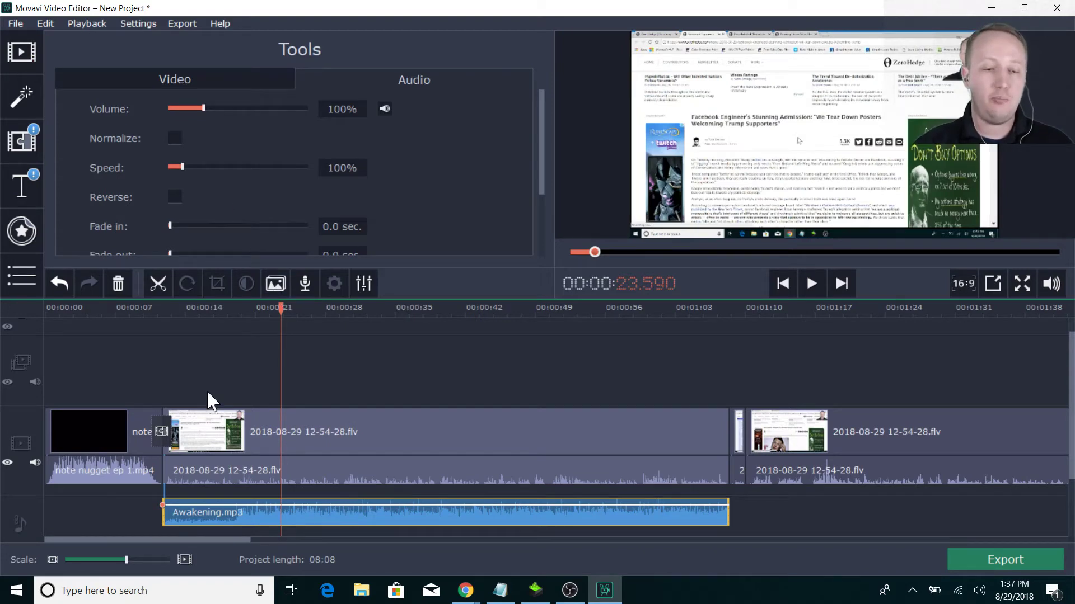
Step: Lower the Awakening music's volume to 20%
left_click(179, 105)
left_click(179, 106)
left_click(179, 105)
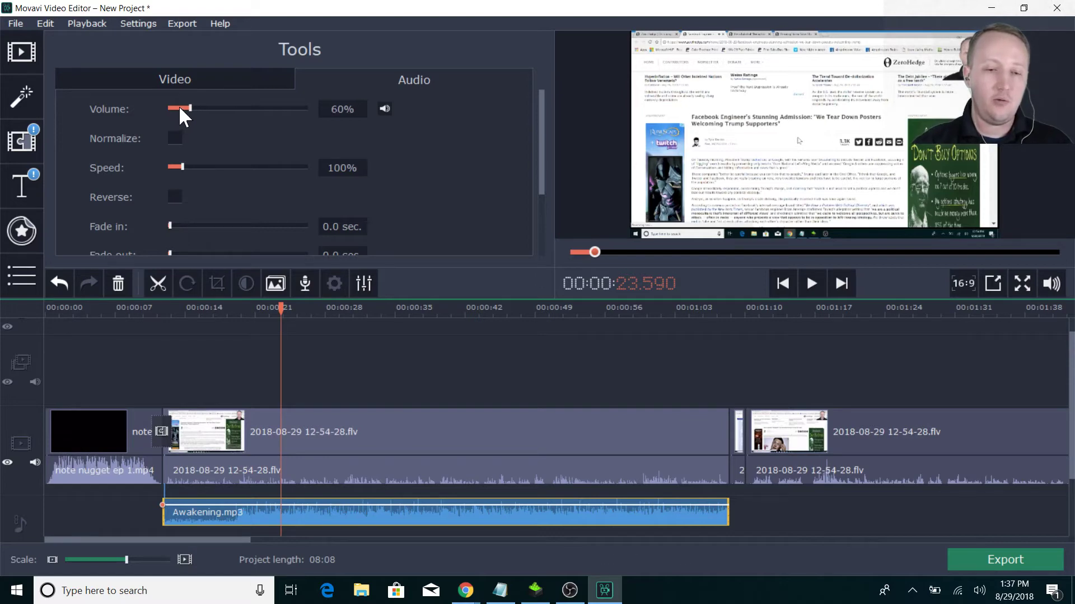
left_click(175, 106)
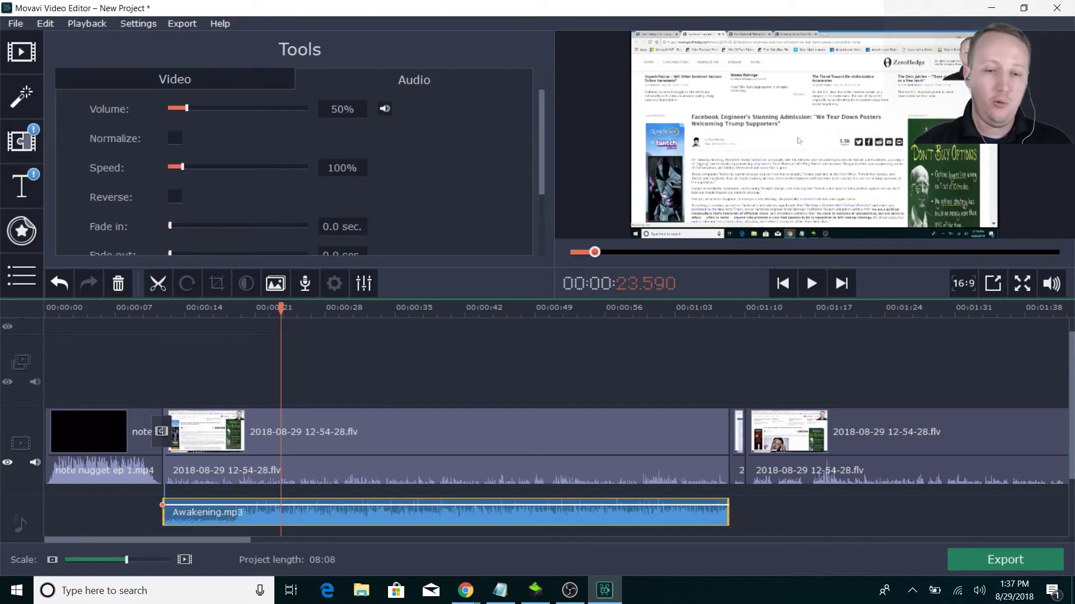
double_click(353, 109)
type("2")
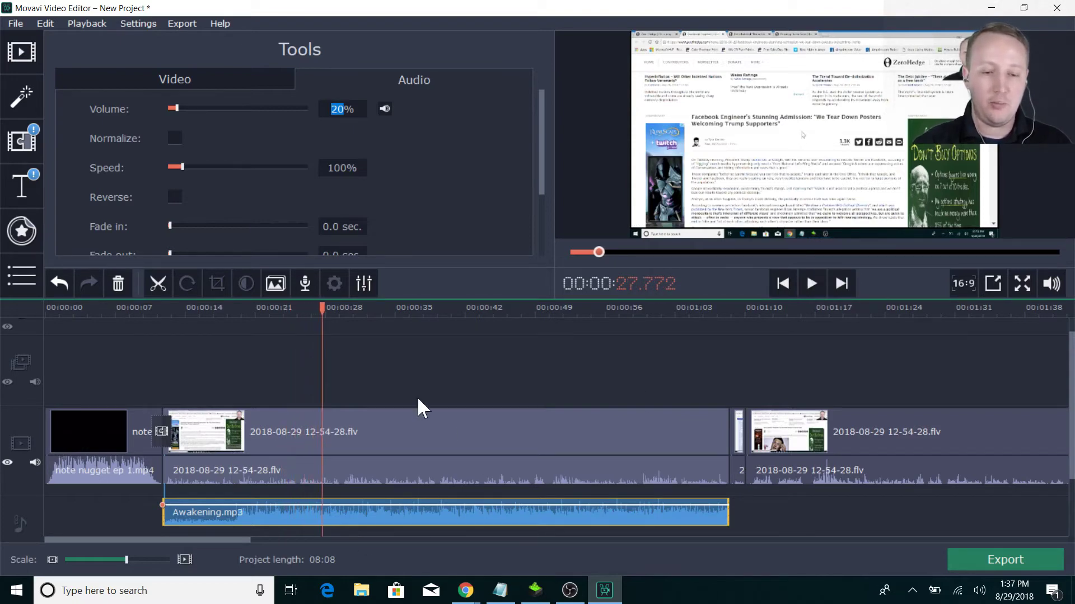
Step: Check the screen recording and intro clips' properties, then reselect the Awakening clip
left_click(415, 420)
left_click(402, 420)
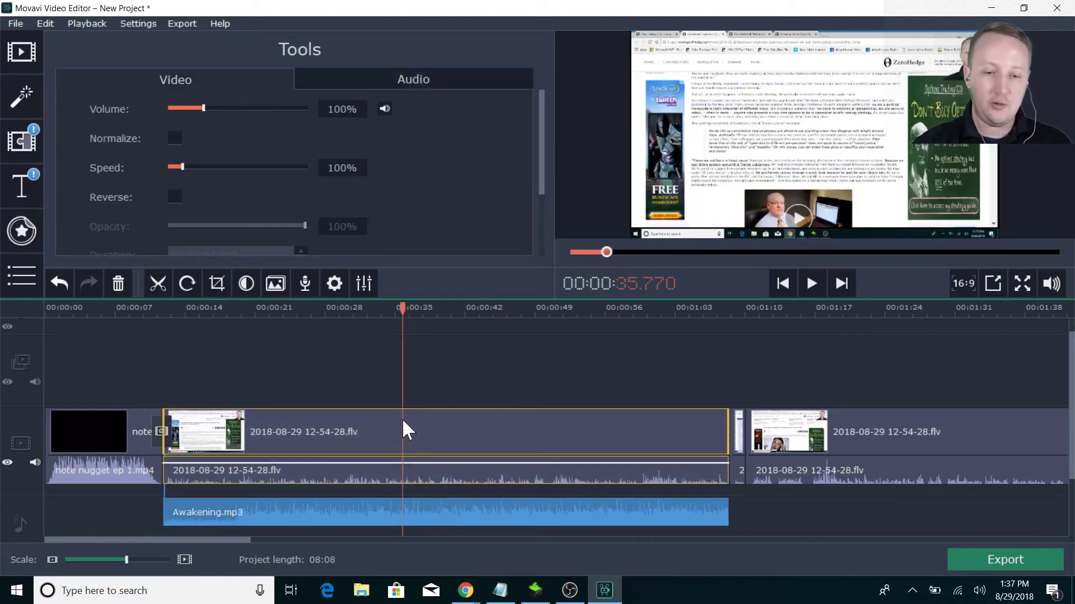
scroll(240, 106, "up", 2)
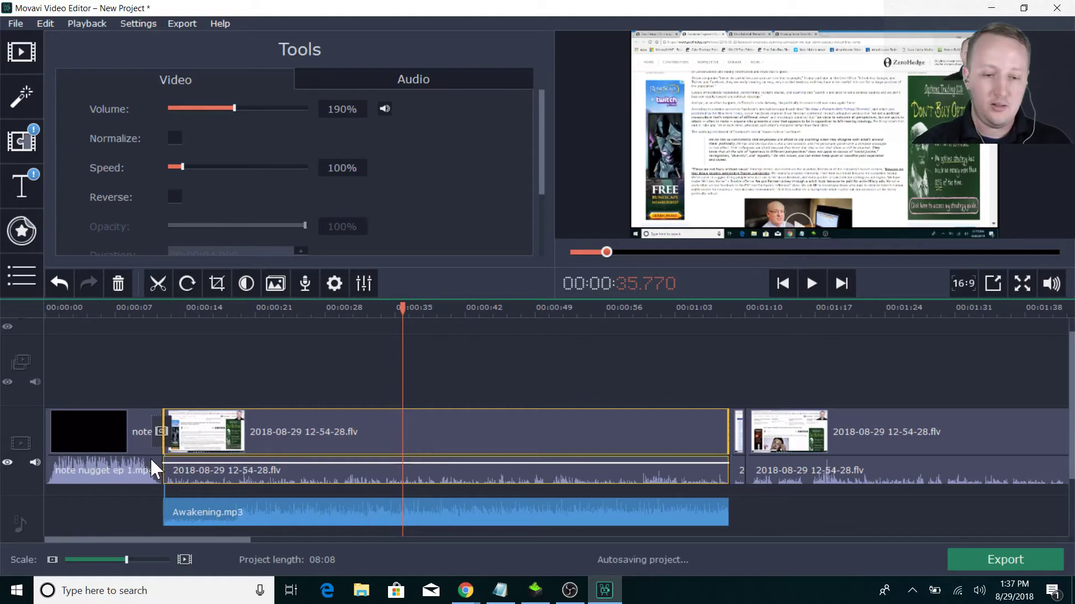
left_click(141, 429)
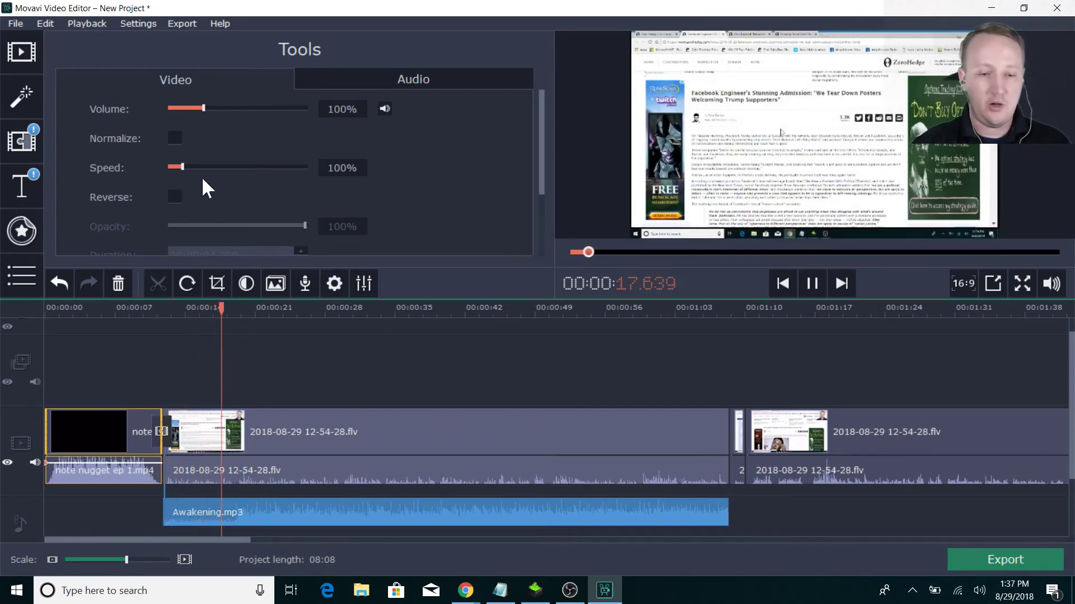
left_click(331, 512)
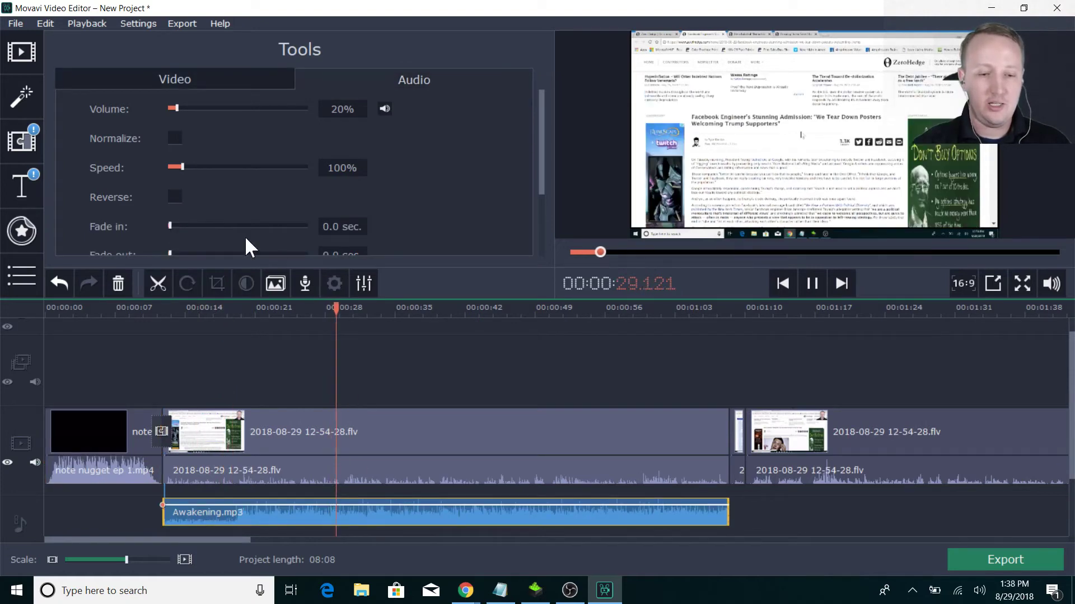
Step: Try slowing the Awakening music to 40% speed
left_click(173, 167)
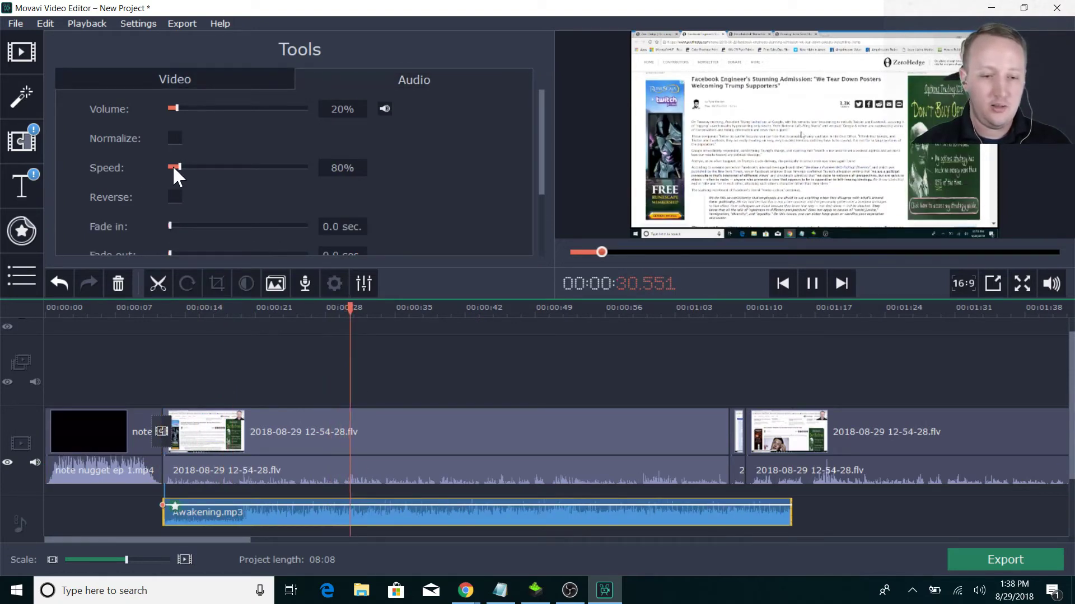
left_click_drag(172, 165, 171, 163)
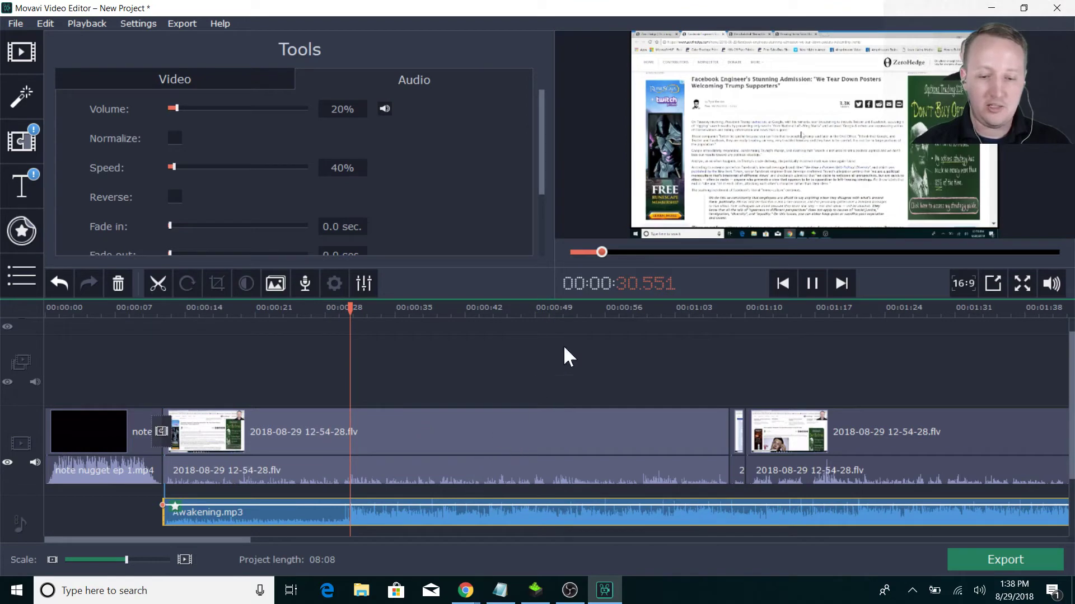
left_click(810, 288)
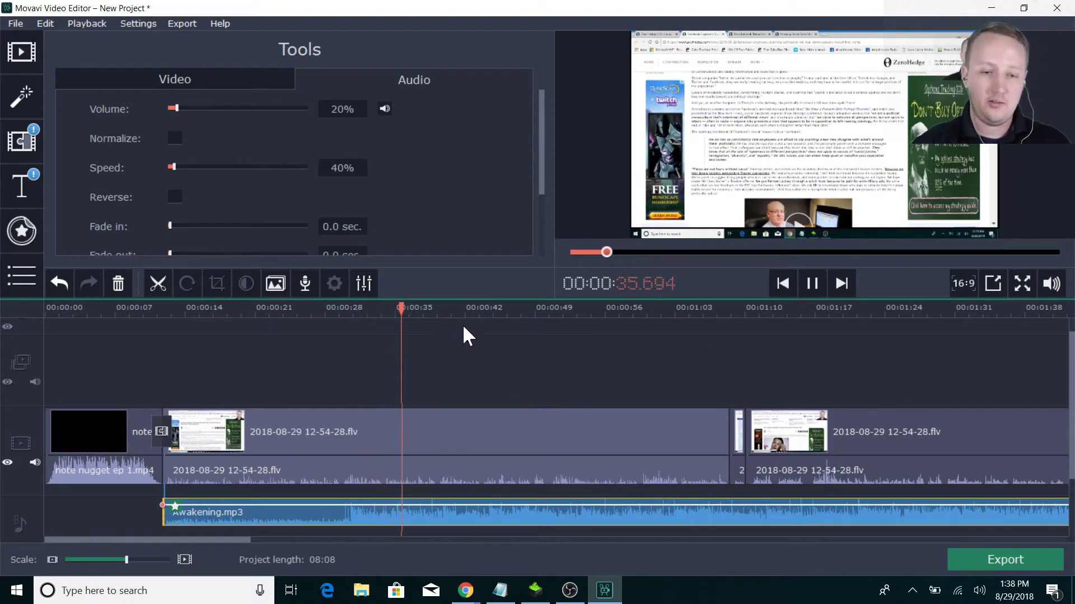
Step: Delete the Awakening.mp3 clip from the music track
scroll(171, 167, "down", 3)
scroll(146, 206, "down", 2)
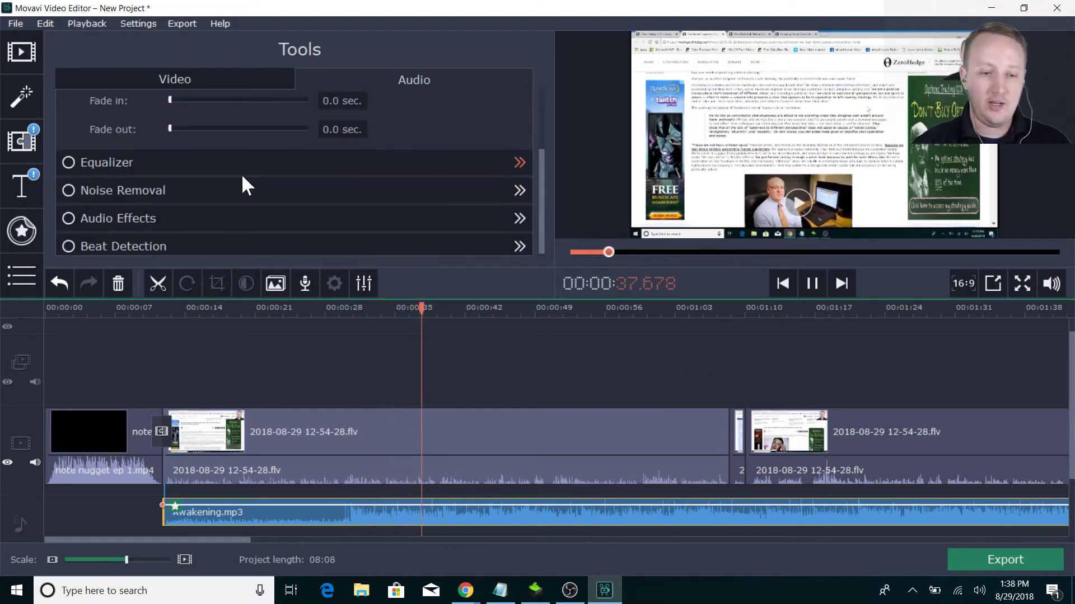
scroll(241, 174, "up", 3)
left_click(306, 512)
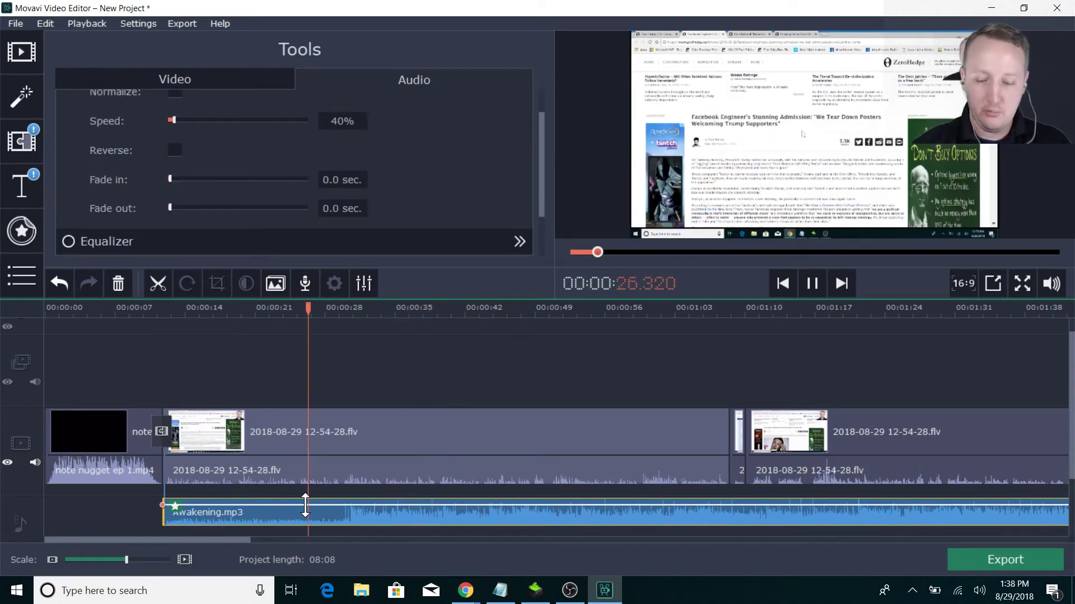
key("Delete")
left_click(376, 433)
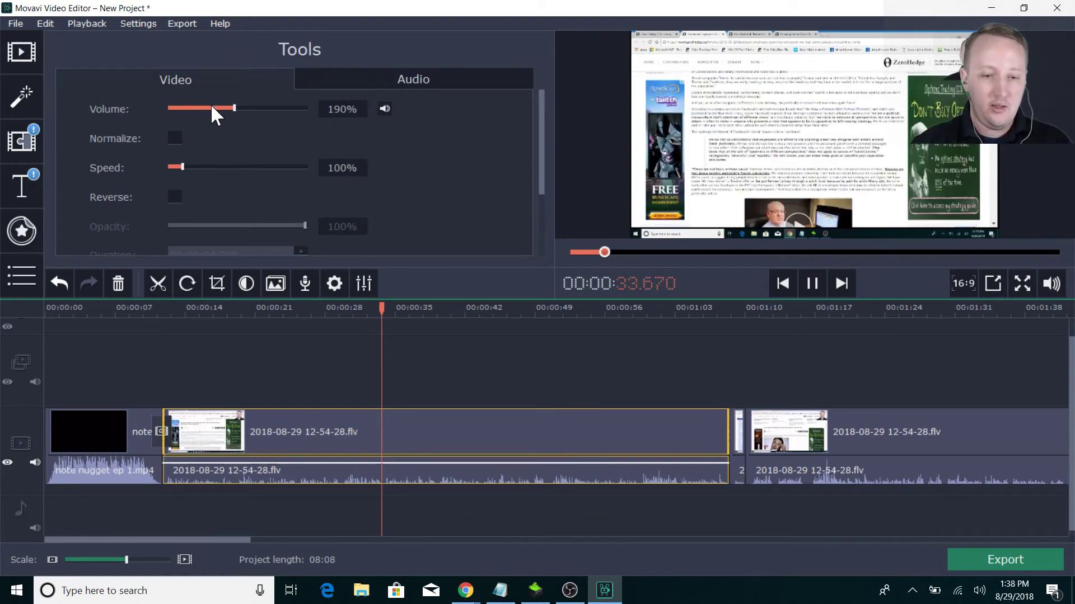
Step: Step the screen recording's volume down through 170% and 120%, settling at 130%
left_click(212, 106)
left_click(811, 283)
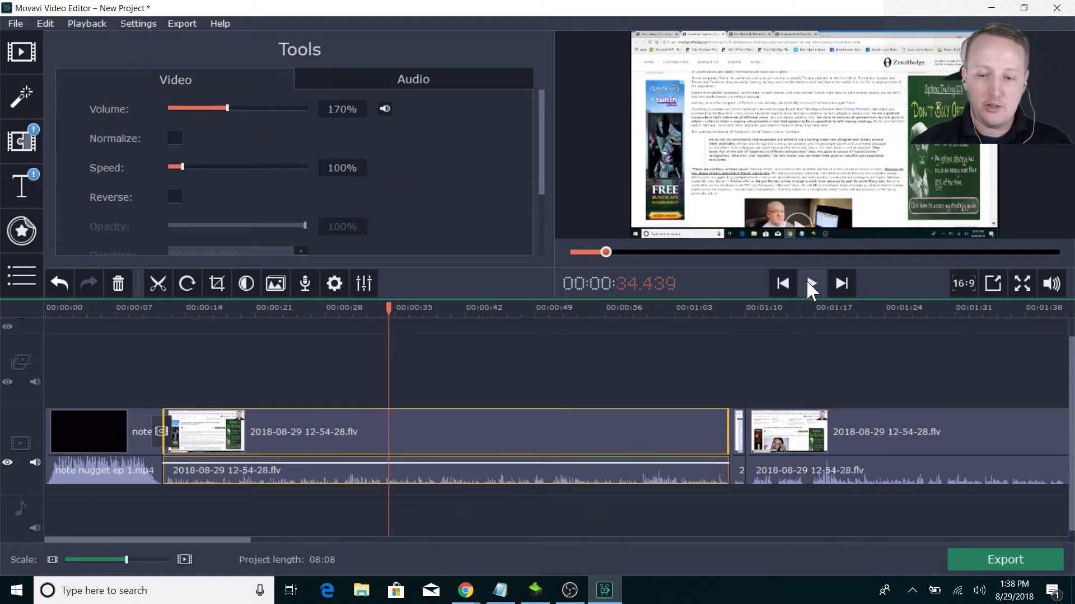
left_click(202, 107)
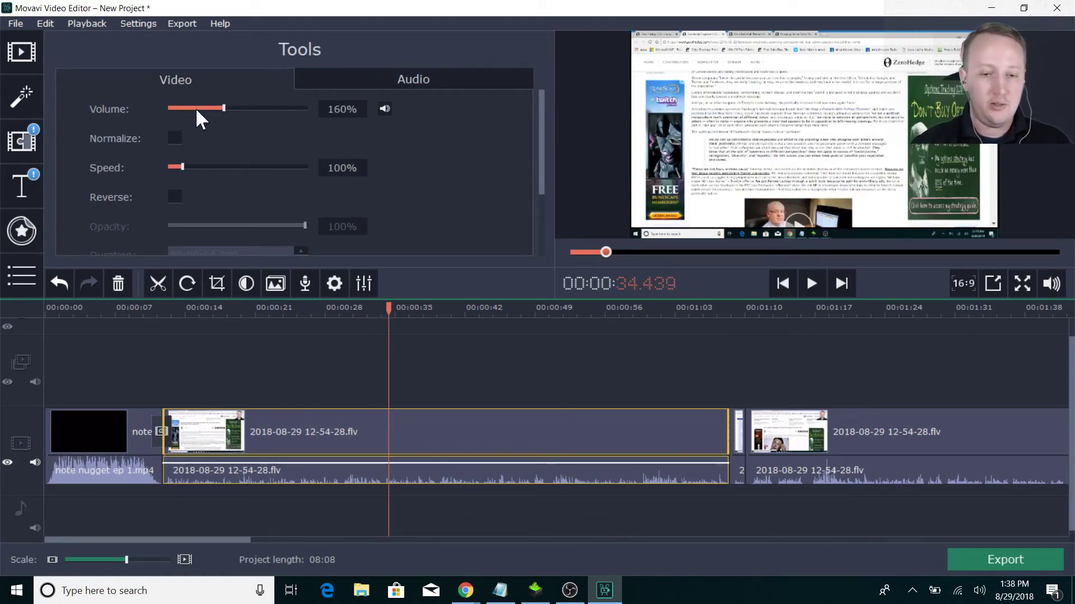
left_click(197, 107)
left_click(197, 108)
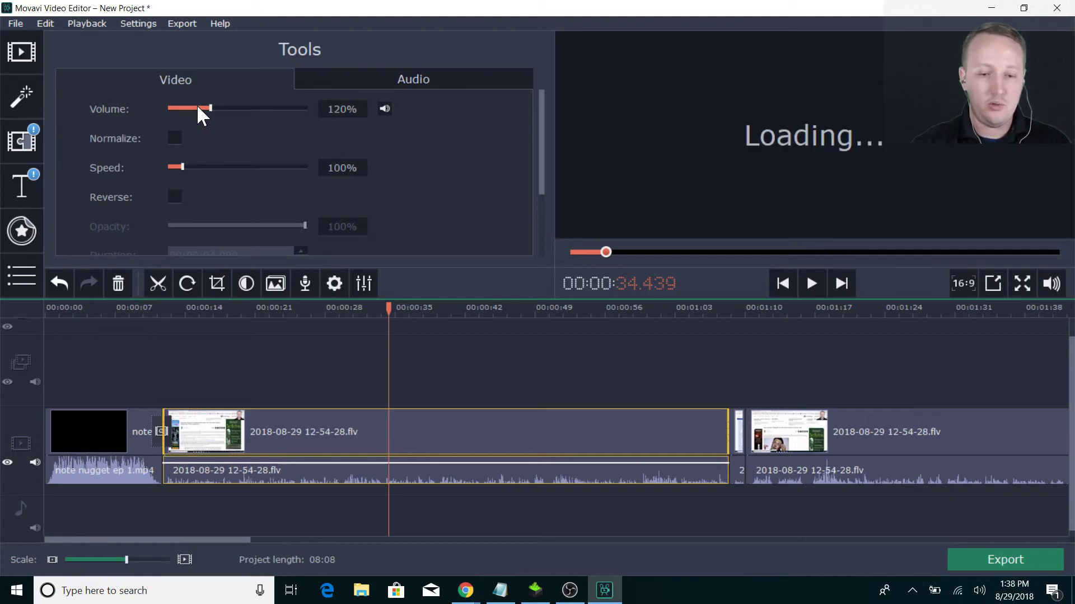
left_click(214, 108)
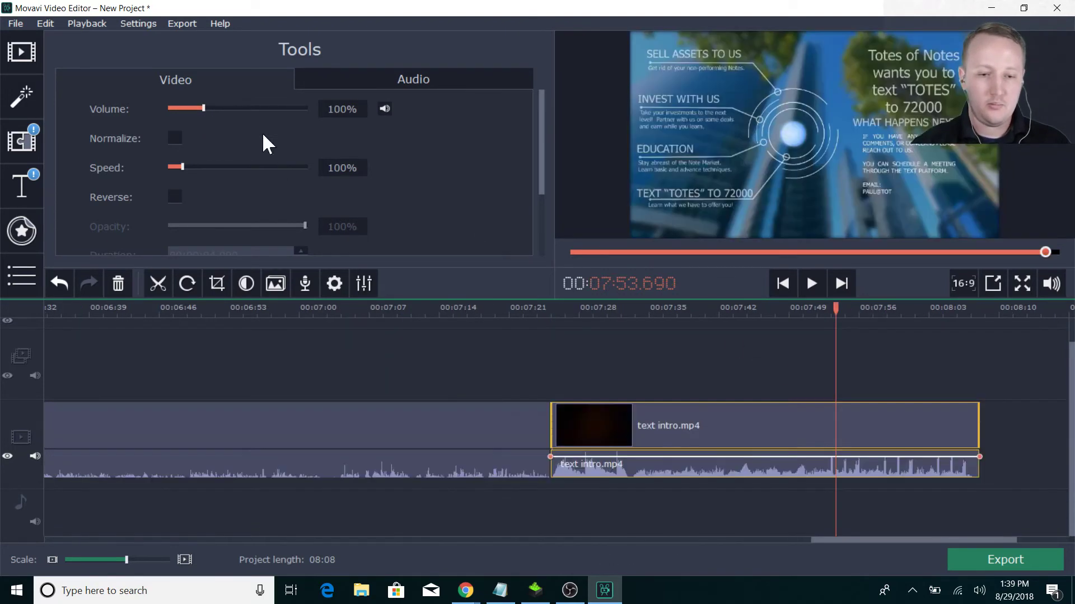
left_click_drag(881, 548, 65, 539)
left_click(137, 386)
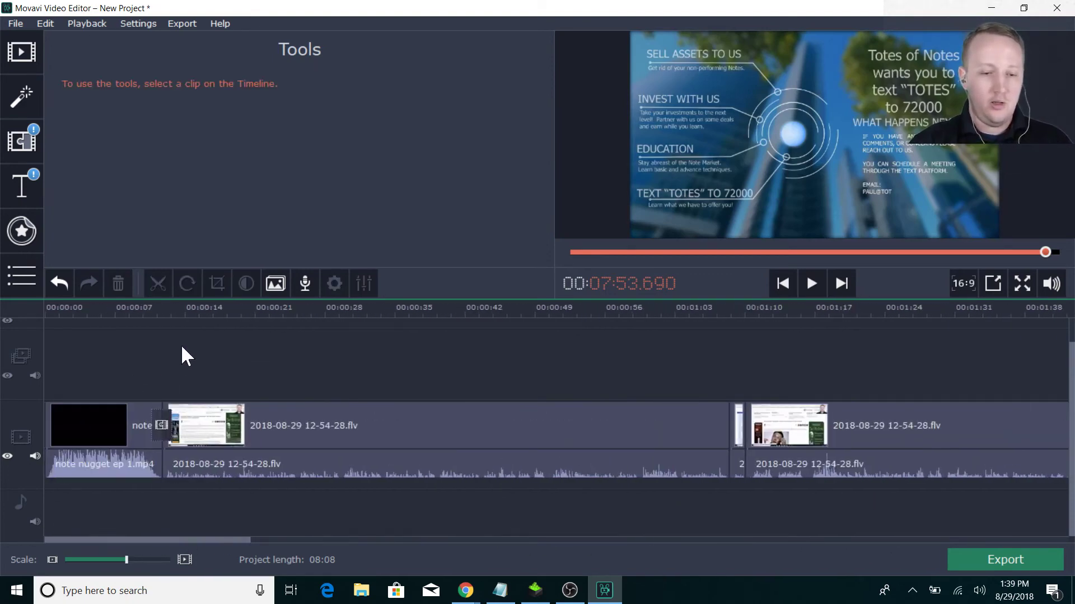
Step: Save the project via File > Save Project as 'note nugget ep 5 8 29 18'
left_click(16, 22)
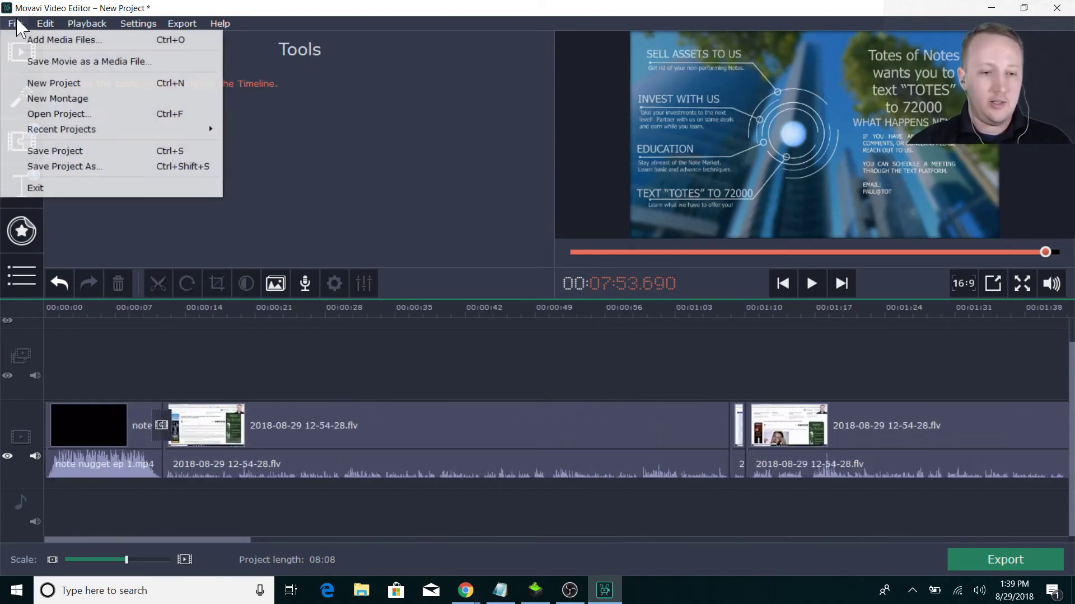
left_click(31, 149)
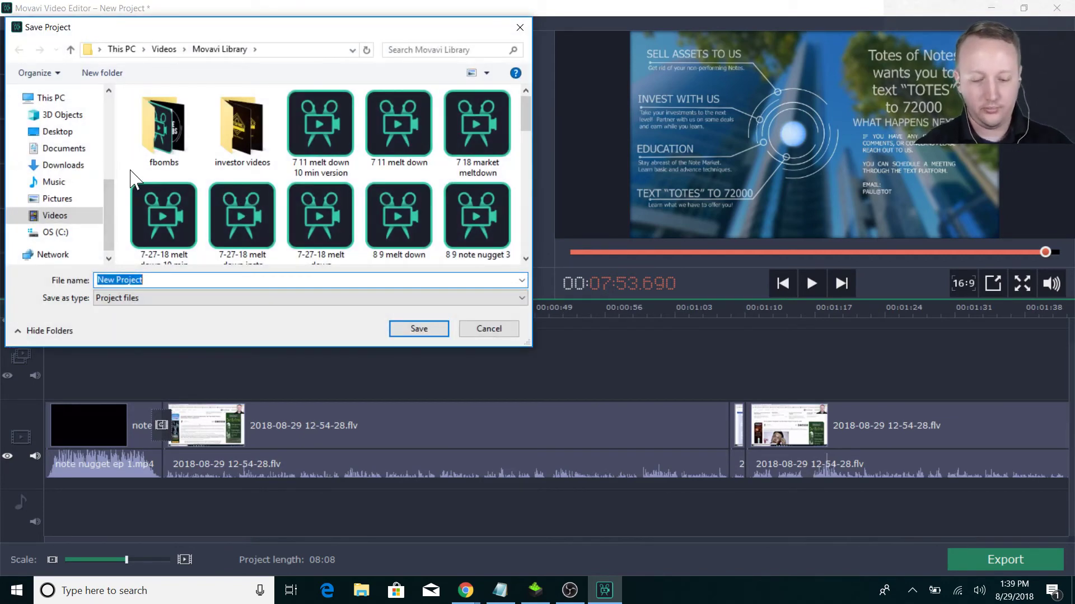
type("note")
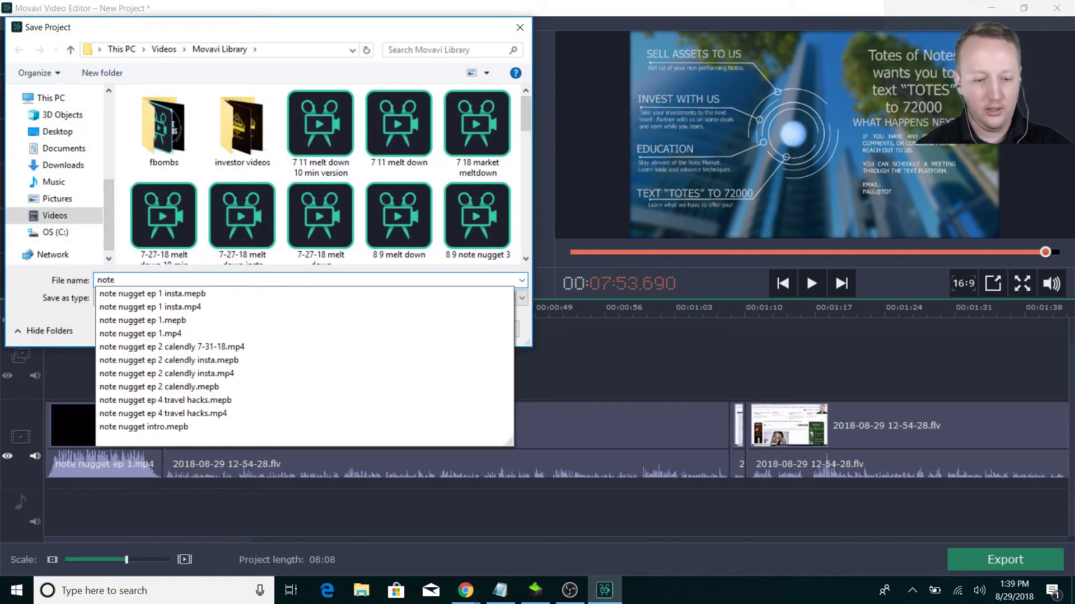
type(" nugget ep")
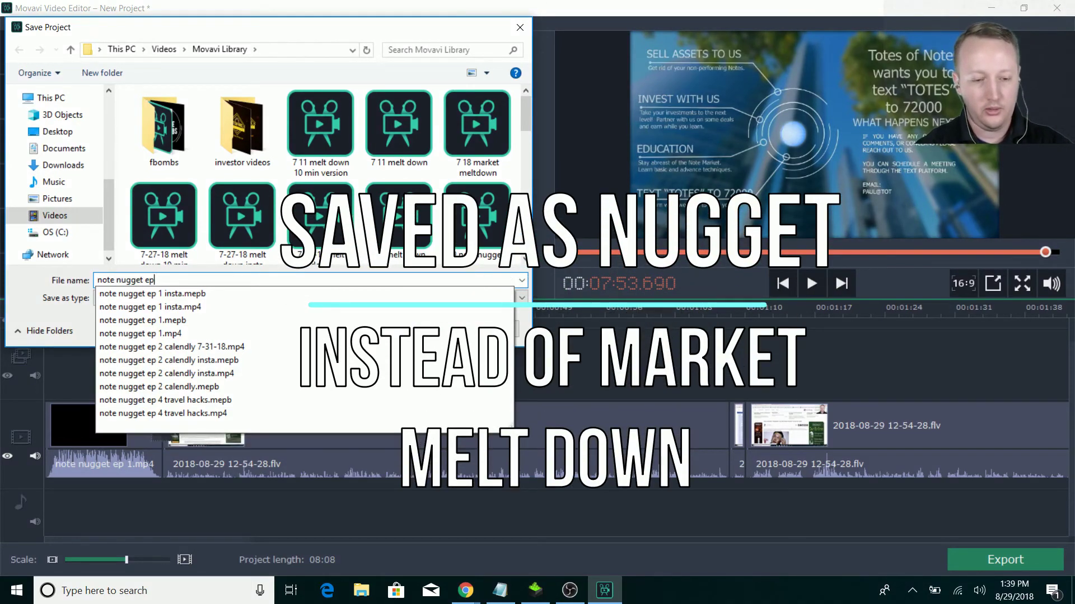
type(" 5 8 29 18")
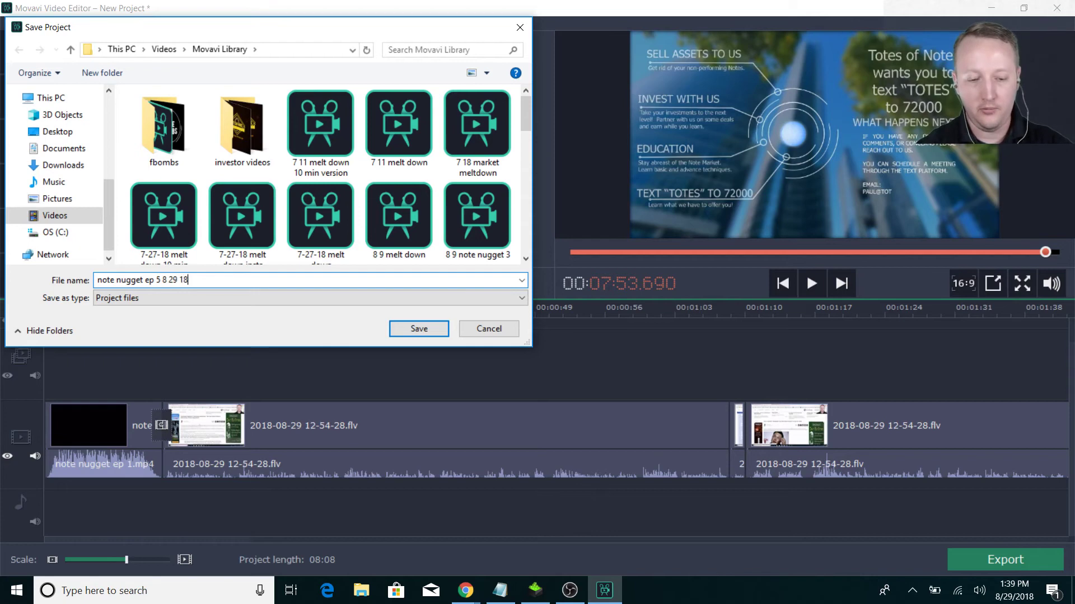
left_click(417, 330)
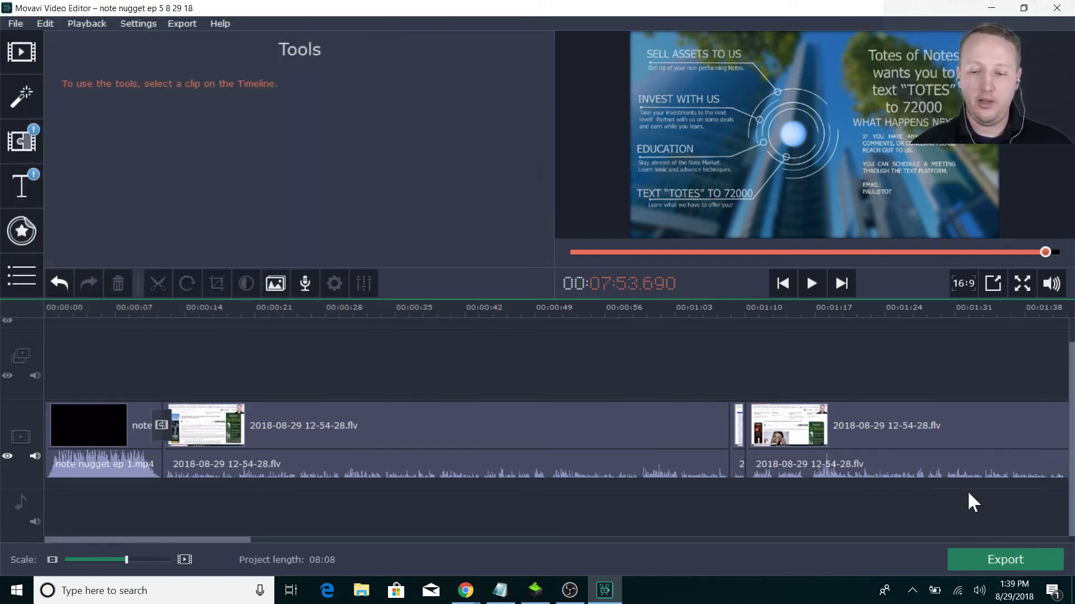
left_click(1019, 559)
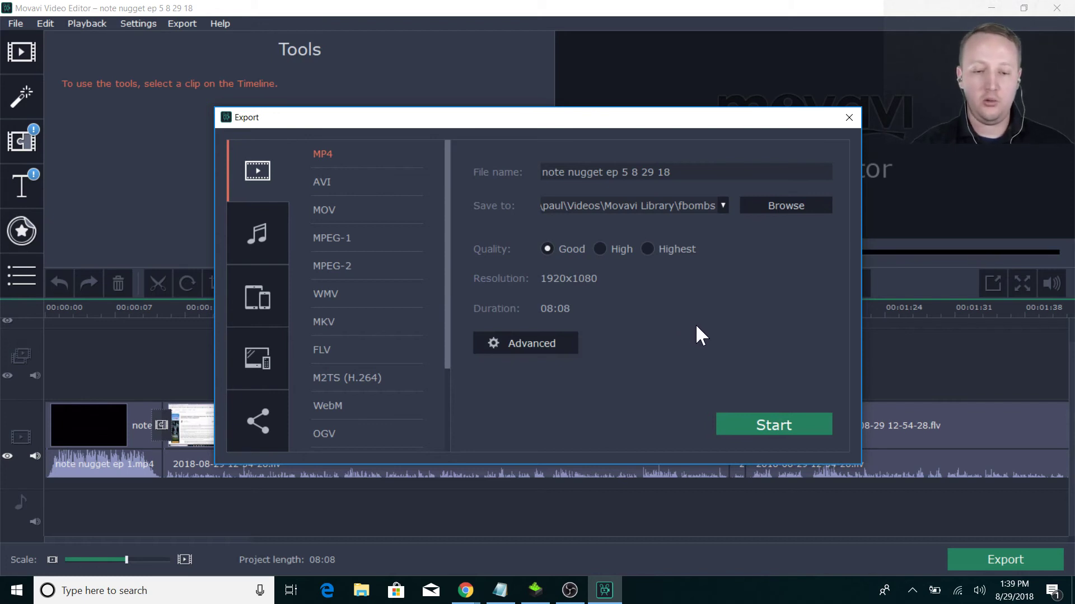
Step: Look over the Share options, then return to the MP4 video export settings
left_click(273, 414)
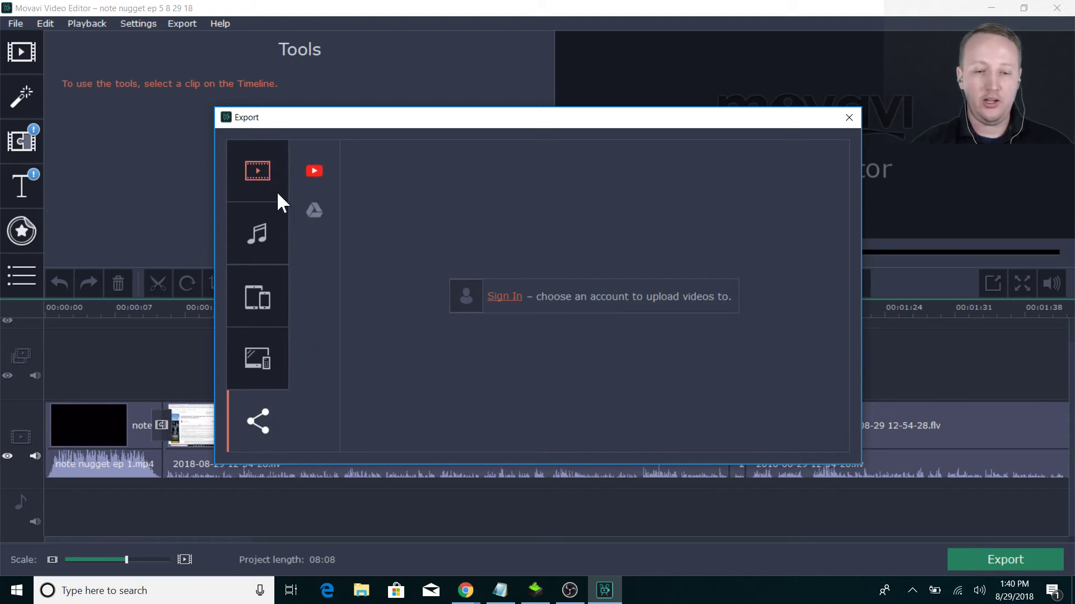
left_click(260, 175)
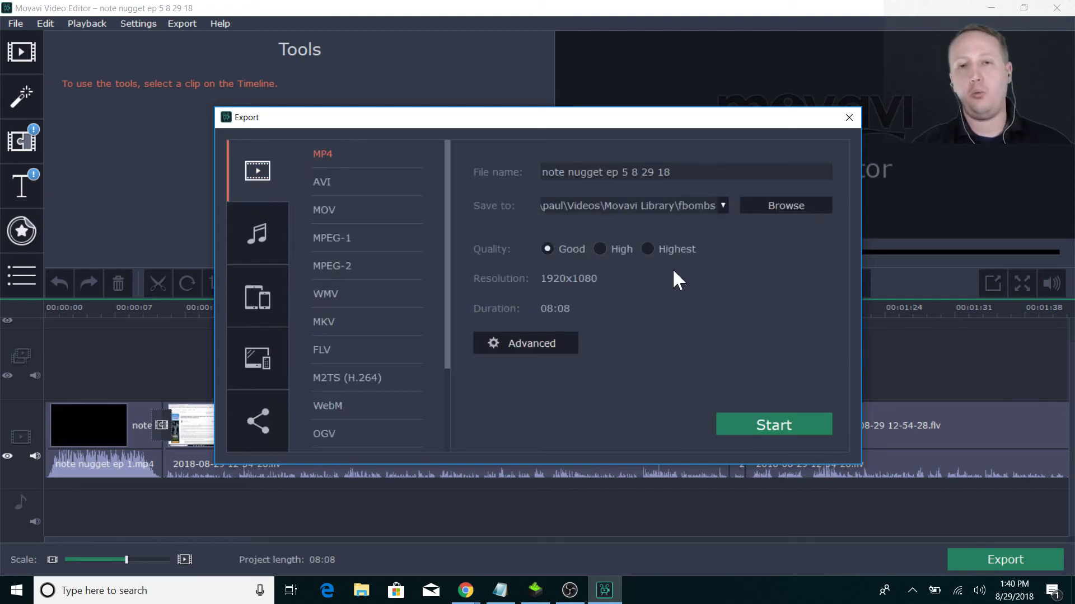